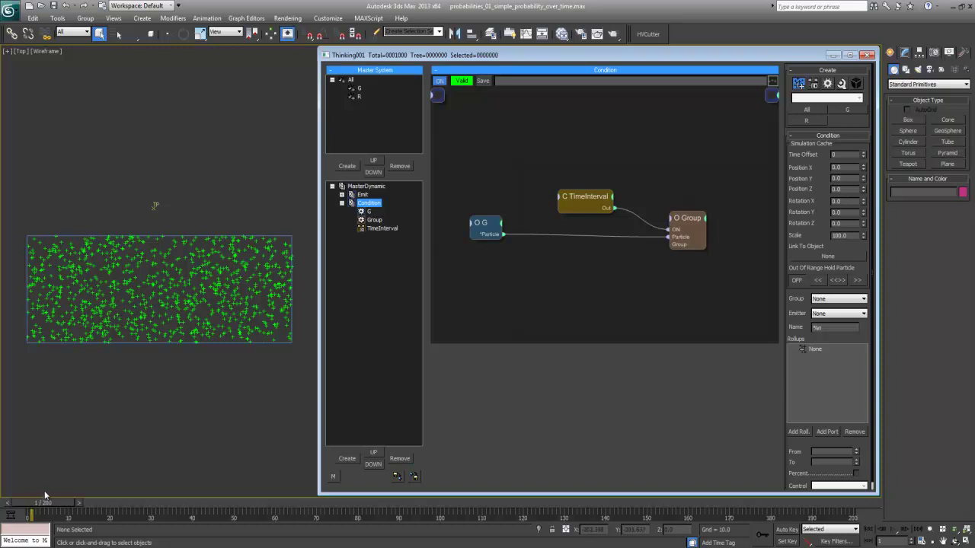
# Return the animation to frame 0 and frame the whole particle rectangle in the Top view.
pyautogui.moveTo(43, 507); pyautogui.dragTo(3, 505)
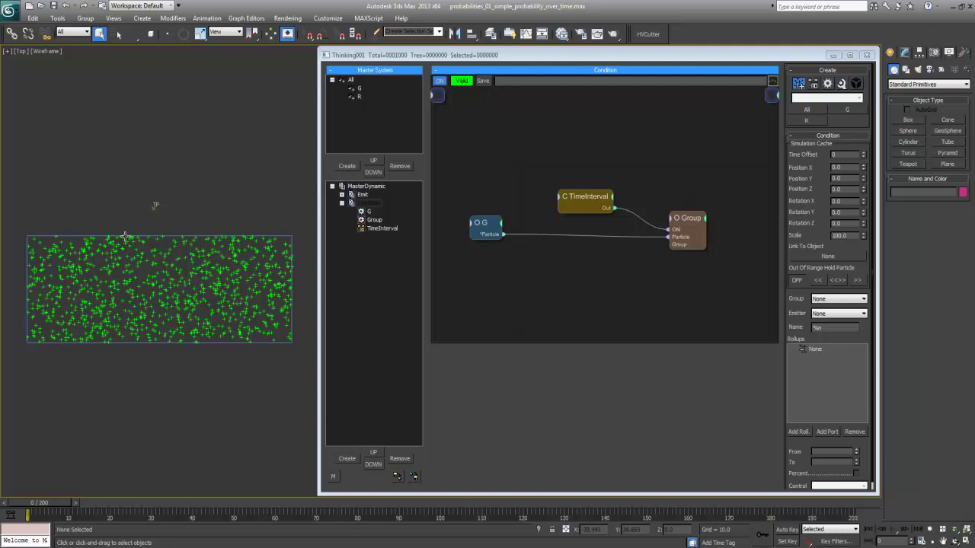
pyautogui.keyDown('alt'); pyautogui.moveTo(125, 289); pyautogui.dragTo(149, 251, button='middle'); pyautogui.keyUp('alt')
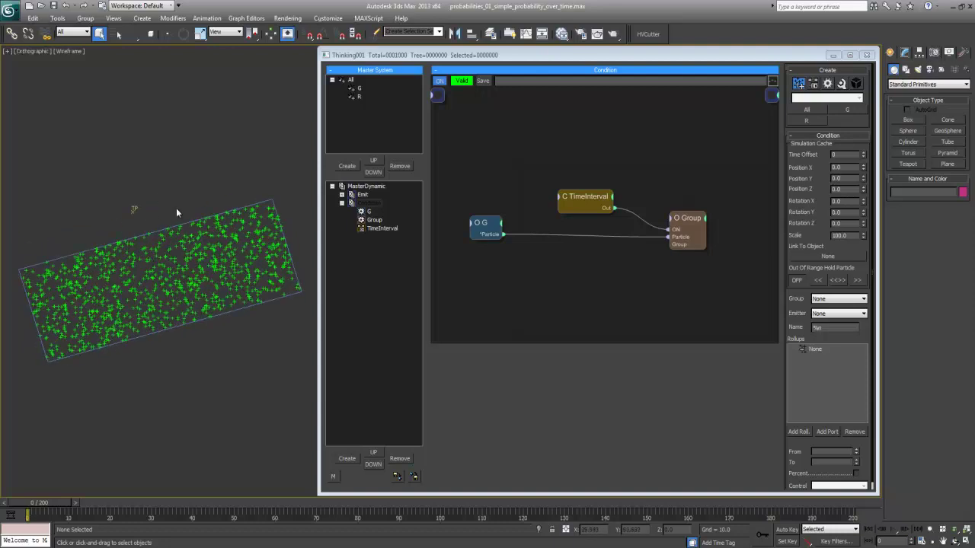
pyautogui.press('t')
pyautogui.press('z')
pyautogui.moveTo(220, 294); pyautogui.dragTo(99, 297, button='middle')
pyautogui.scroll(-5, 98, 297)
pyautogui.moveTo(214, 278); pyautogui.dragTo(132, 279, button='middle')
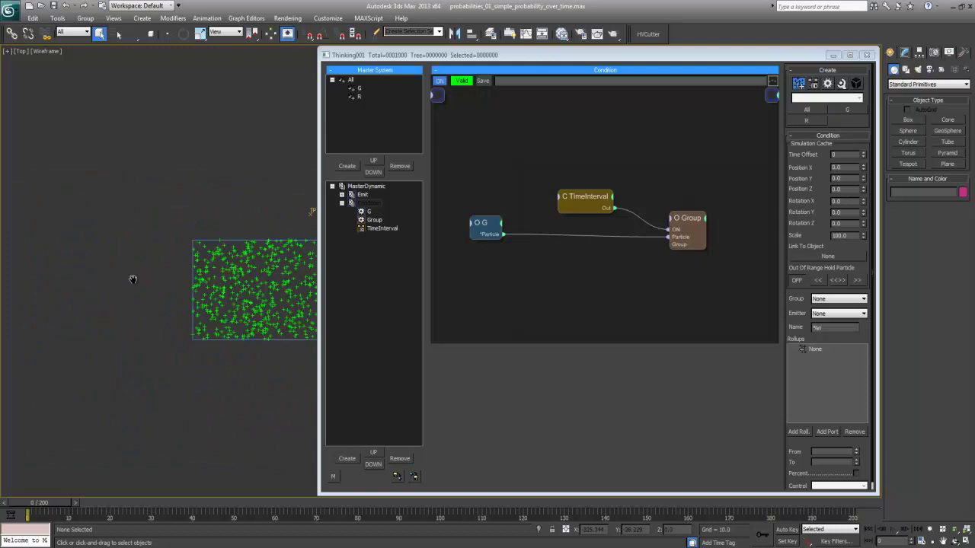
pyautogui.moveTo(246, 306); pyautogui.dragTo(147, 304, button='middle')
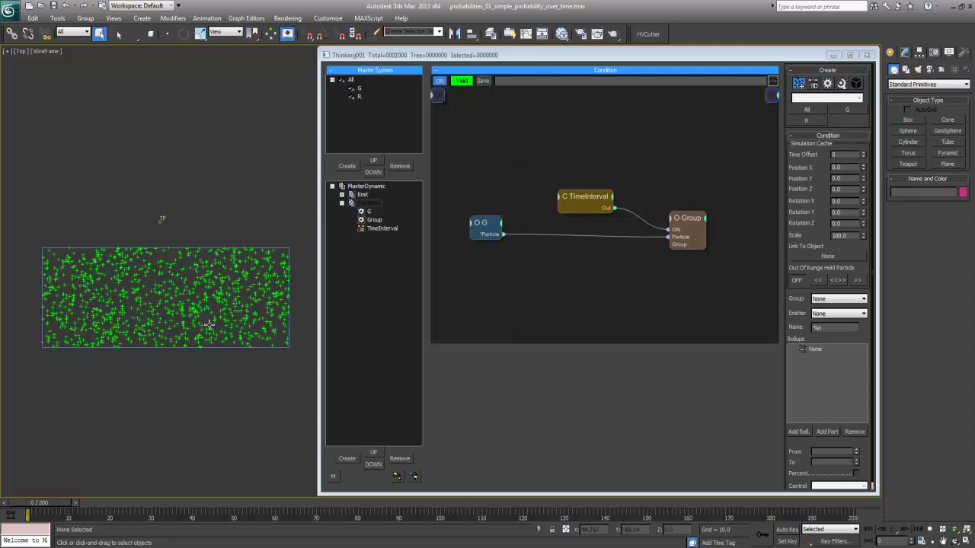
# Examine the TimeInterval node's settings in the Condition dynamic set.
pyautogui.click(342, 203)
pyautogui.moveTo(541, 218); pyautogui.dragTo(588, 156)
pyautogui.click(619, 258)
pyautogui.click(602, 198)
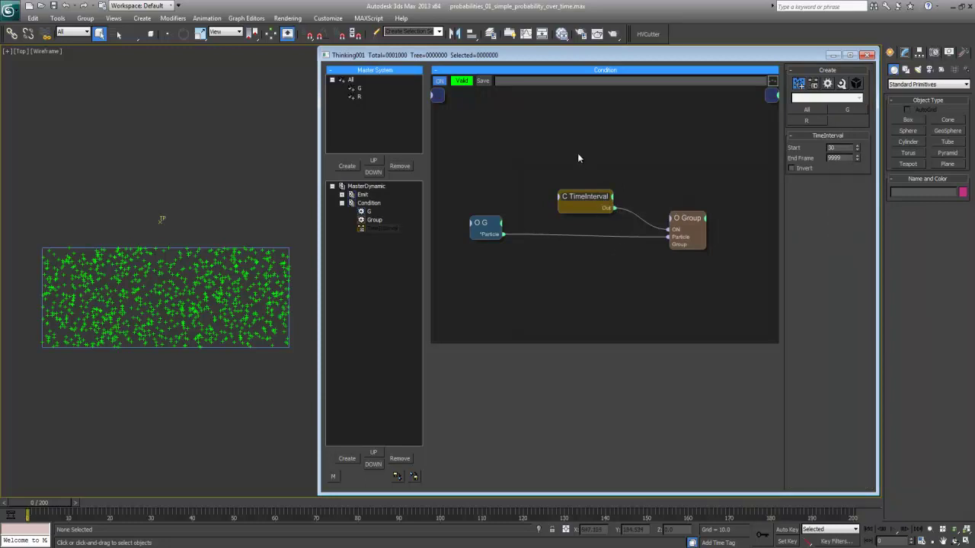
pyautogui.click(576, 154)
pyautogui.click(241, 179)
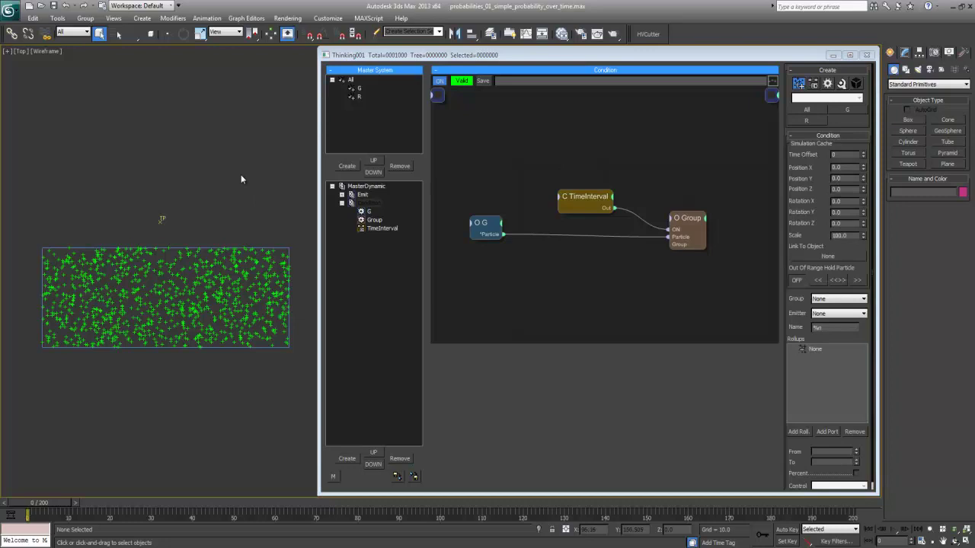
# Scrub the animation to frame 26 to check the particles' group color, and return to frame 0.
pyautogui.moveTo(192, 339); pyautogui.dragTo(294, 382)
pyautogui.moveTo(41, 505); pyautogui.dragTo(150, 506)
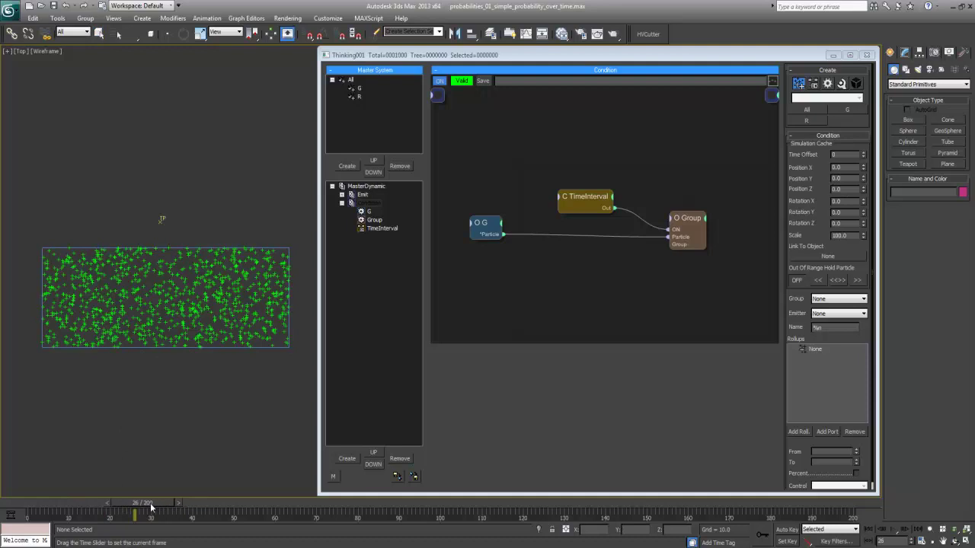
pyautogui.keyDown('alt'); pyautogui.moveTo(153, 450); pyautogui.dragTo(130, 406, button='middle'); pyautogui.keyUp('alt')
pyautogui.press('t')
pyautogui.scroll(-3, 131, 405)
pyautogui.moveTo(193, 376); pyautogui.dragTo(84, 388, button='middle')
pyautogui.moveTo(190, 362); pyautogui.dragTo(152, 381, button='middle')
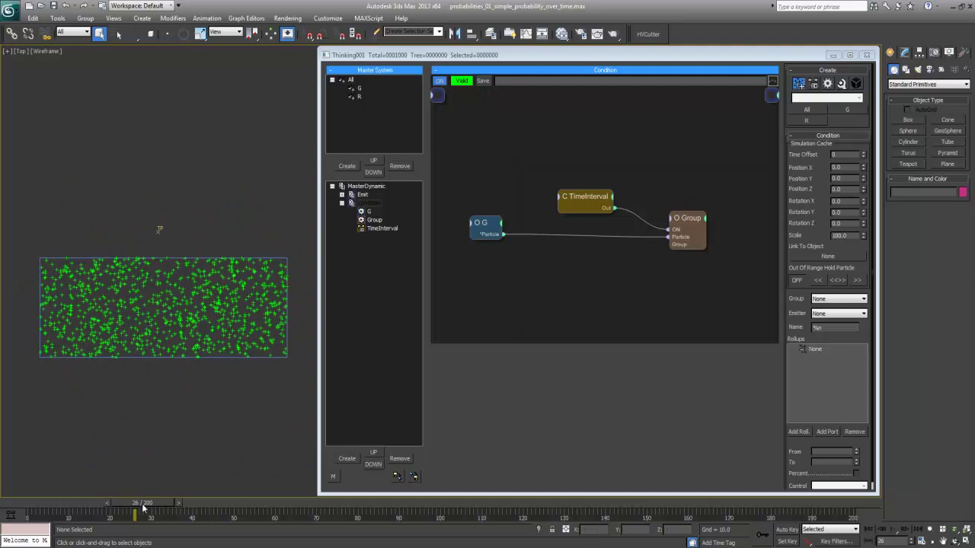
pyautogui.moveTo(136, 506); pyautogui.dragTo(32, 481)
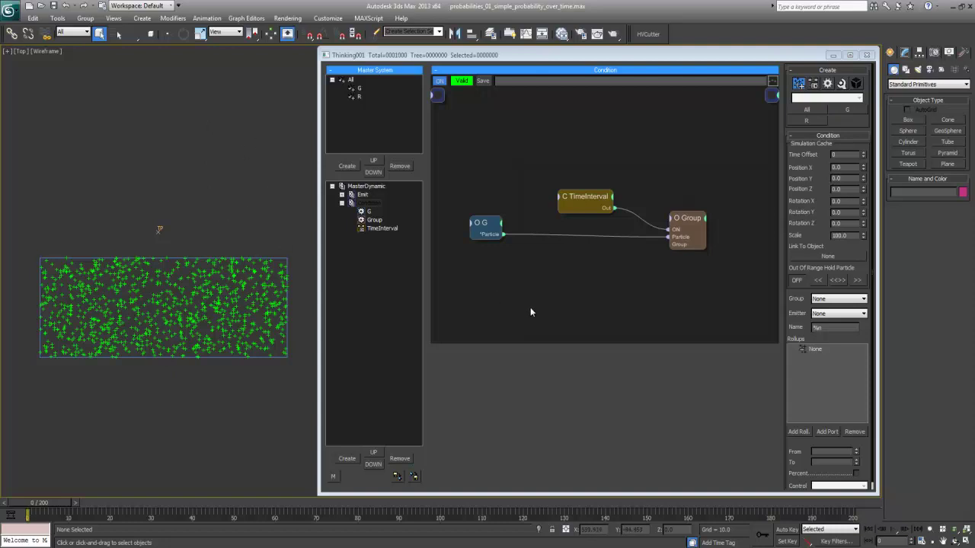
# Add a Random helper node below the G node in the Condition graph.
pyautogui.click(536, 287)
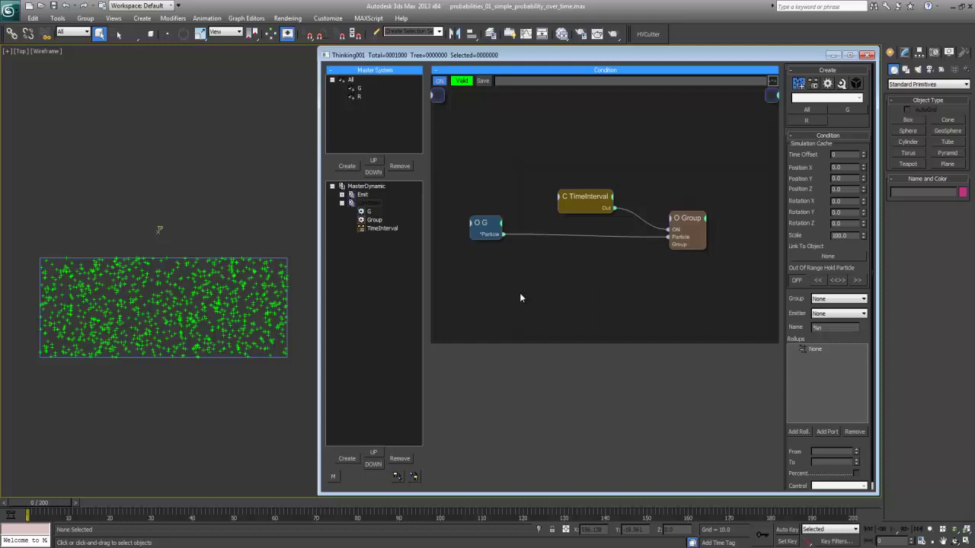
pyautogui.doubleClick(503, 266)
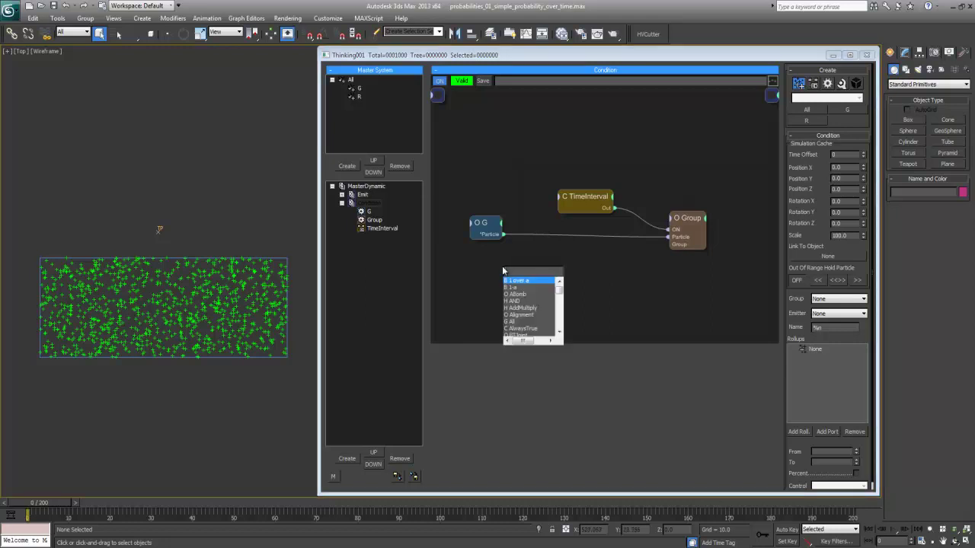
pyautogui.write('rand')
pyautogui.write('on')
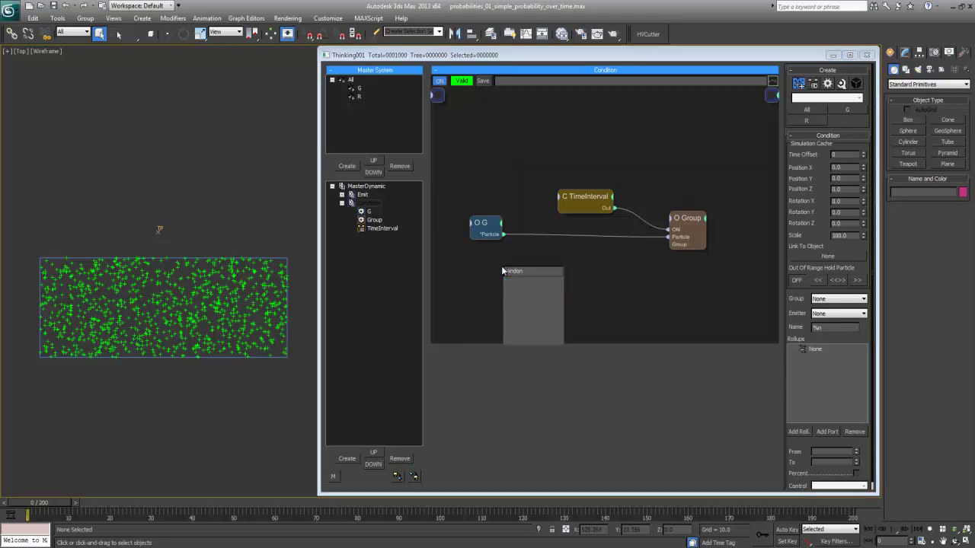
pyautogui.press('BackSpace')
pyautogui.write('m')
pyautogui.press('Return')
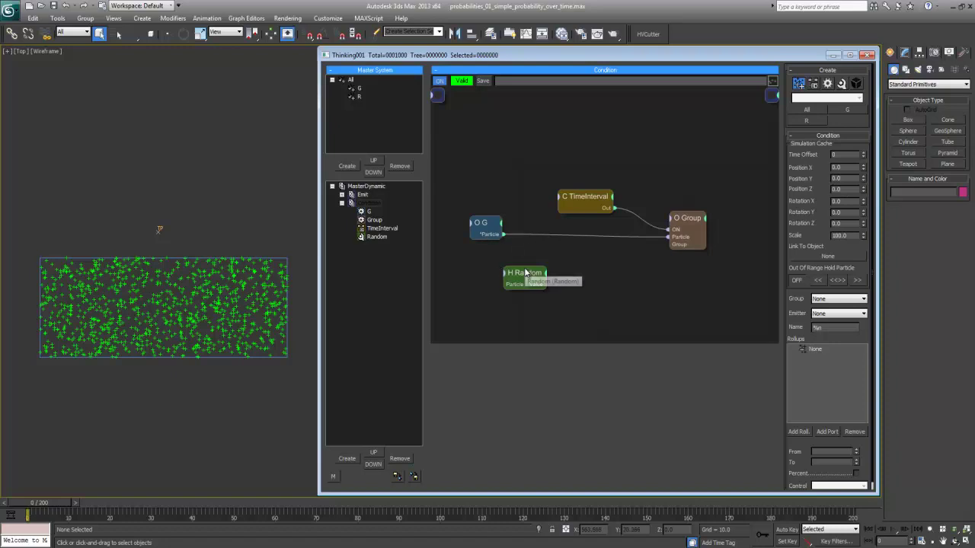
# Move the G node away from the Group node and nudge the Random node to make room in the graph.
pyautogui.moveTo(488, 224); pyautogui.dragTo(447, 228)
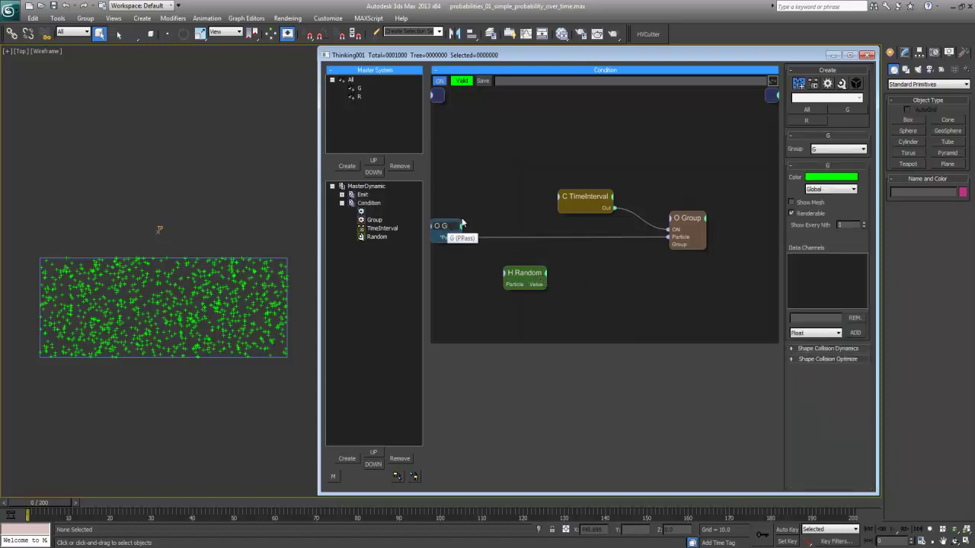
pyautogui.click(563, 251)
pyautogui.moveTo(646, 283); pyautogui.dragTo(713, 282, button='middle')
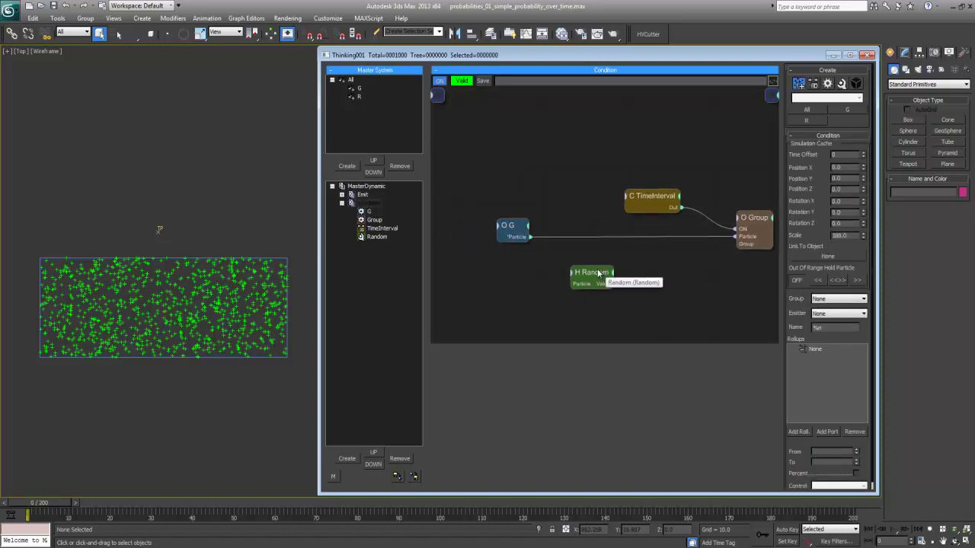
pyautogui.moveTo(598, 271)
pyautogui.mouseDown()
pyautogui.moveTo(598, 244)
pyautogui.moveTo(590, 268)
pyautogui.mouseUp()
# Add a Threshold condition node beside Random and connect Random's Value output to its Value input.
pyautogui.doubleClick(671, 255)
pyautogui.write('th')
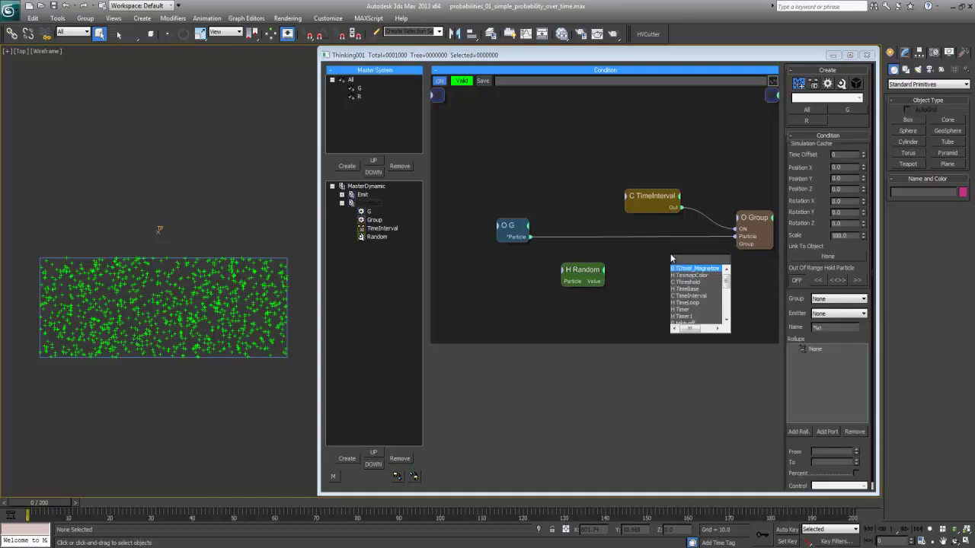
pyautogui.press('Return')
pyautogui.moveTo(671, 260); pyautogui.dragTo(618, 281)
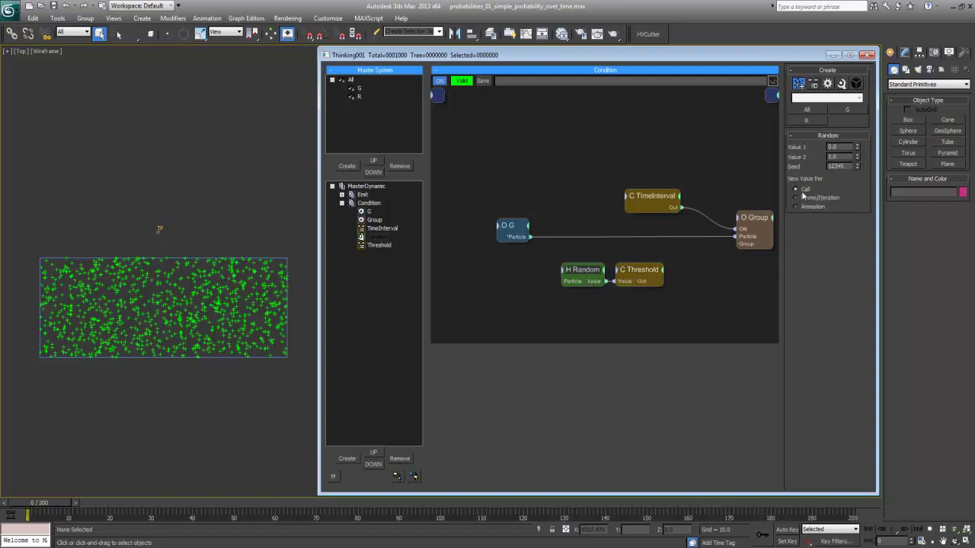
# Set the Random node's Value 2 to 100.
pyautogui.doubleClick(838, 157)
pyautogui.write('100')
pyautogui.press('Return')
pyautogui.moveTo(844, 156); pyautogui.dragTo(809, 162)
pyautogui.hotkey('shift', 'Tab')
pyautogui.press('Tab')
# Review the MasterDynamic sub-sampling settings and the Random node's New Value Per options.
pyautogui.click(367, 186)
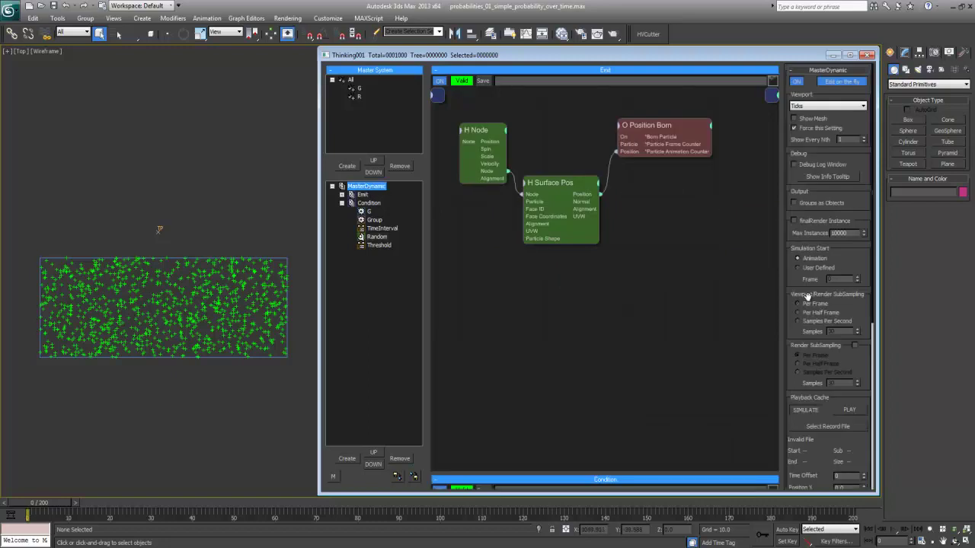
pyautogui.click(368, 203)
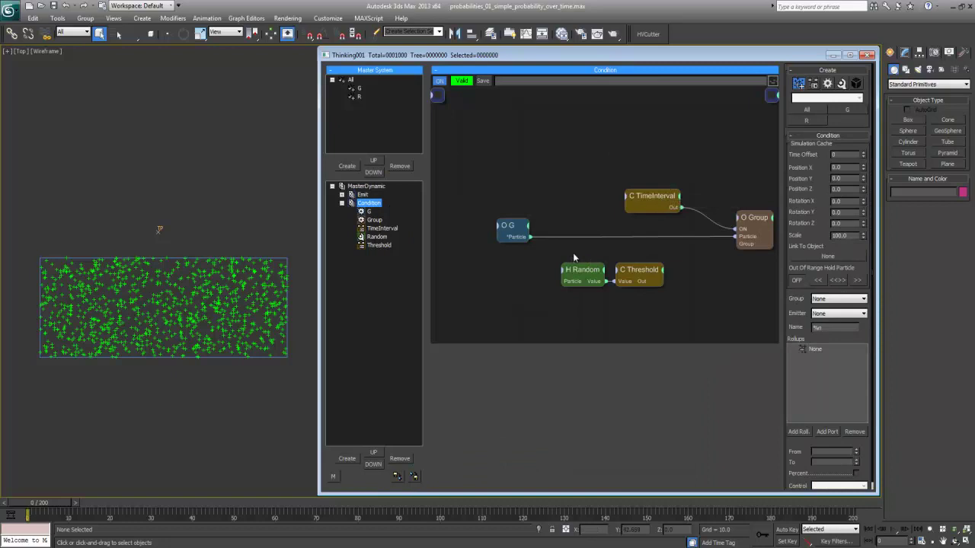
pyautogui.click(595, 269)
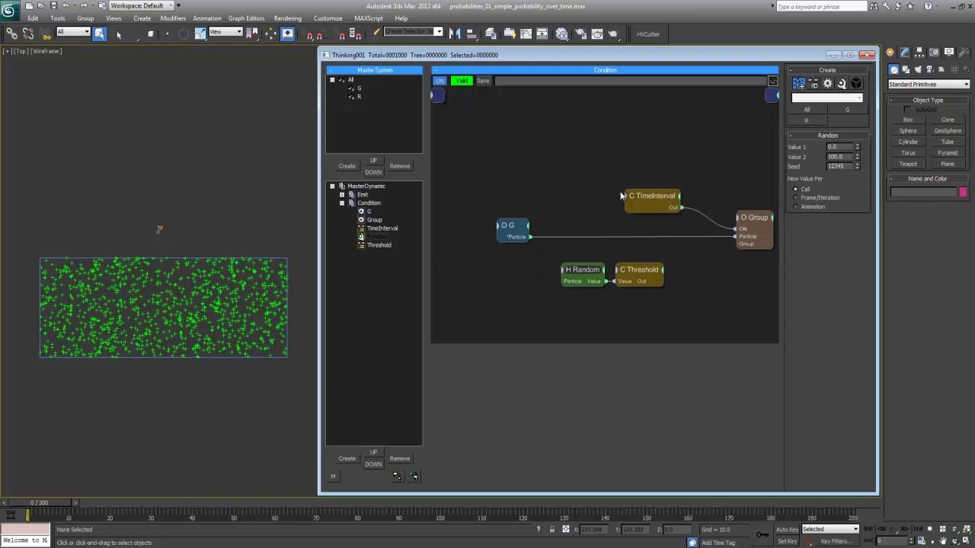
# Set the Threshold node's Threshold 1 to 0 and Threshold 2 to 5, with Inside enabled.
pyautogui.click(658, 274)
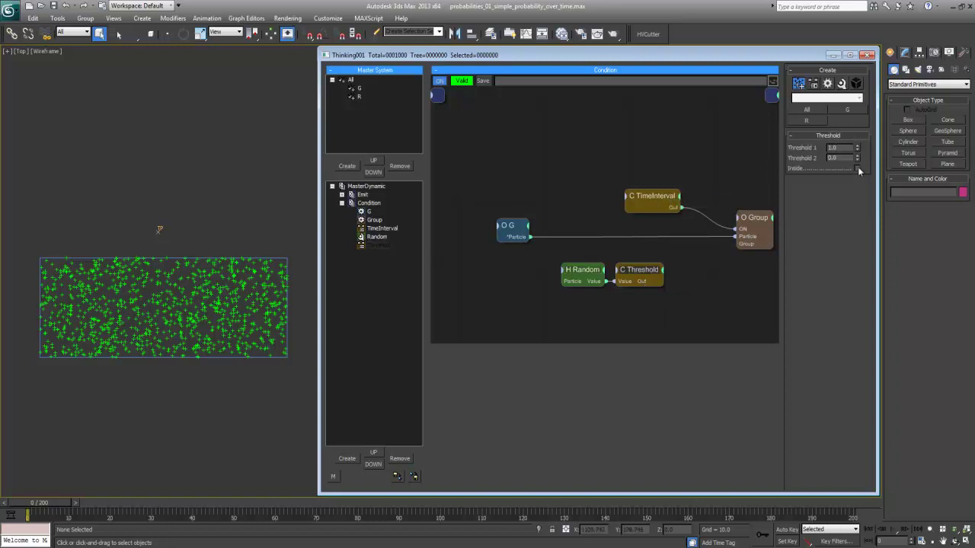
pyautogui.click(840, 157)
pyautogui.write('0.1')
pyautogui.click(702, 268)
pyautogui.rightClick(690, 264)
pyautogui.click(701, 242)
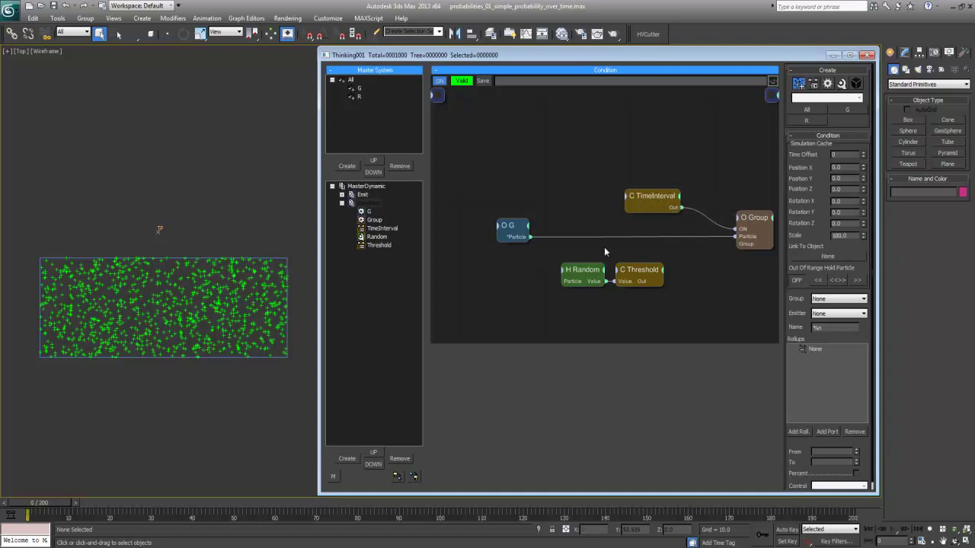
# Add an AND helper node and connect the TimeInterval and Threshold outputs to its two inputs.
pyautogui.rightClick(697, 287)
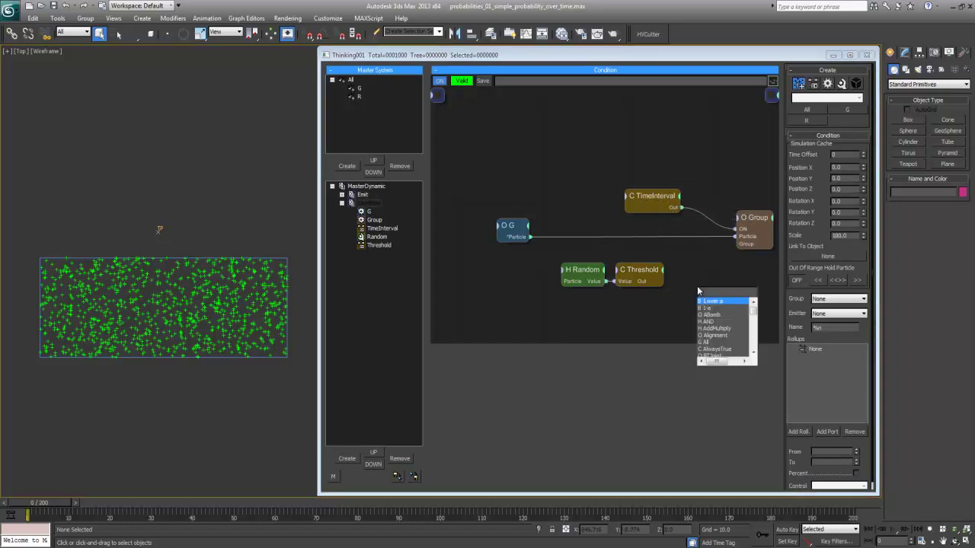
pyautogui.write('and')
pyautogui.press('Return')
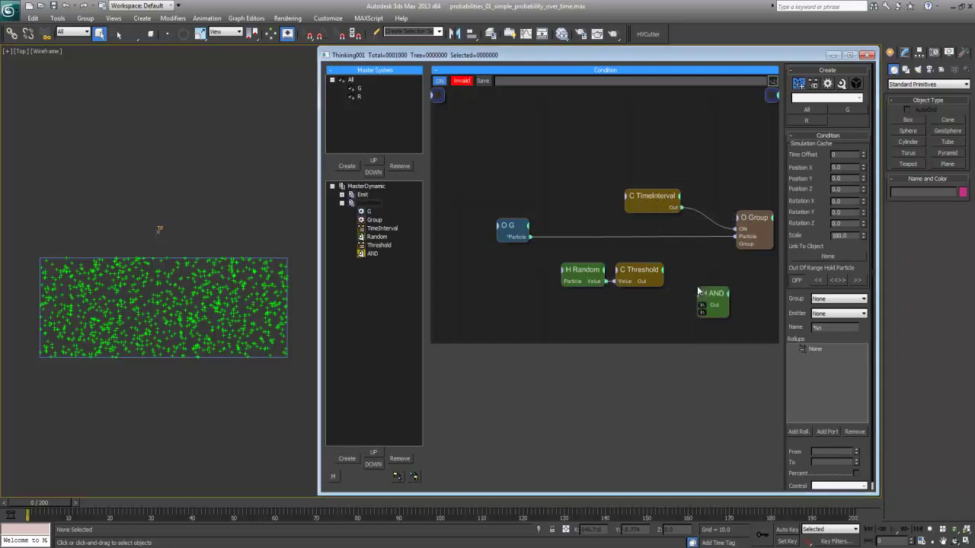
pyautogui.moveTo(700, 305); pyautogui.dragTo(680, 208)
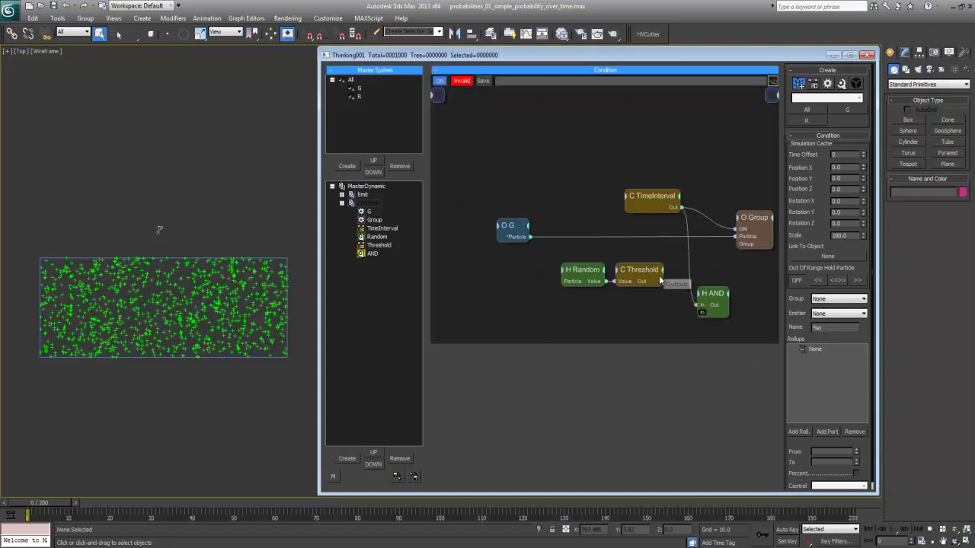
pyautogui.moveTo(661, 281); pyautogui.dragTo(697, 312)
# Connect the AND node's Out to the Group node's ON input in place of the direct TimeInterval link.
pyautogui.click(747, 236)
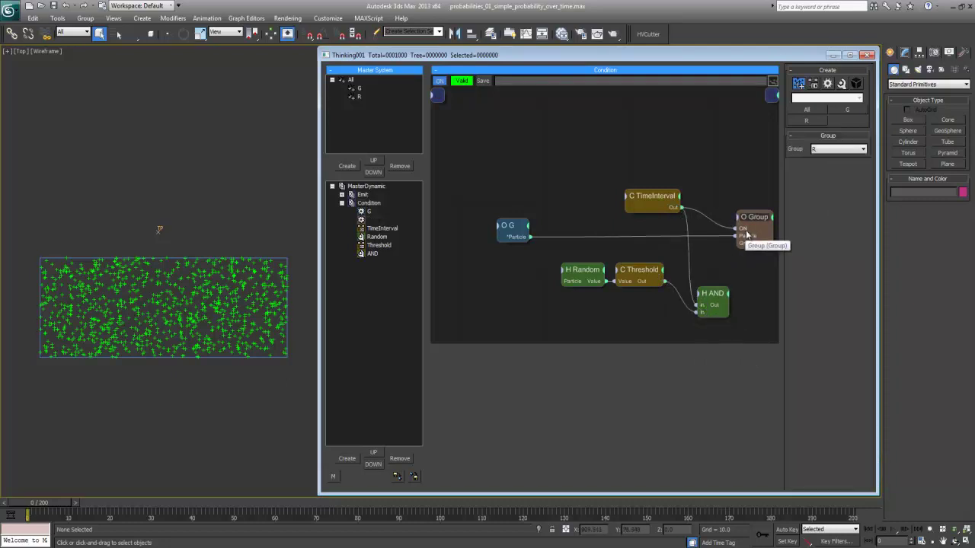
pyautogui.click(744, 229)
pyautogui.moveTo(723, 306); pyautogui.dragTo(738, 235)
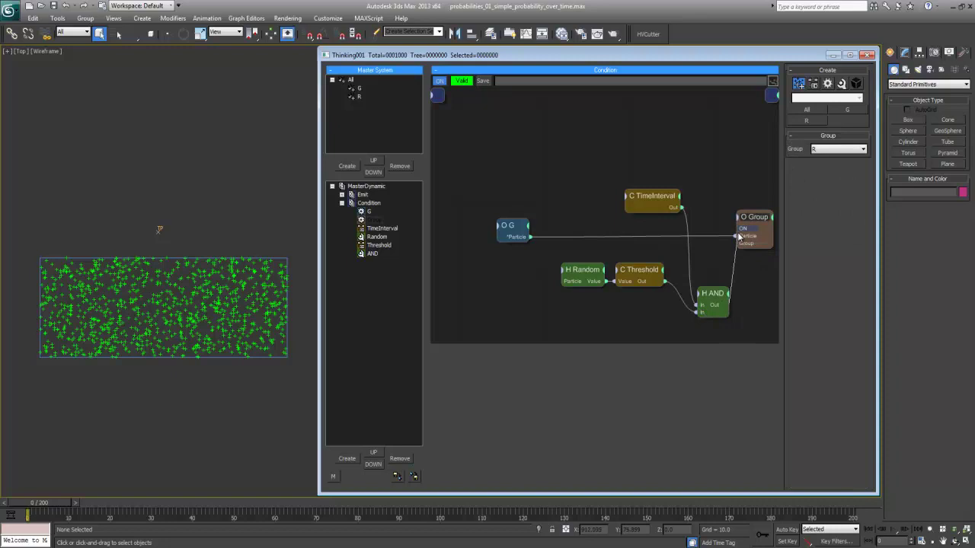
# Place the AND node between Threshold and Group, and connect G's Particle output to Random's Particle input.
pyautogui.moveTo(711, 297); pyautogui.dragTo(703, 257)
pyautogui.click(704, 202)
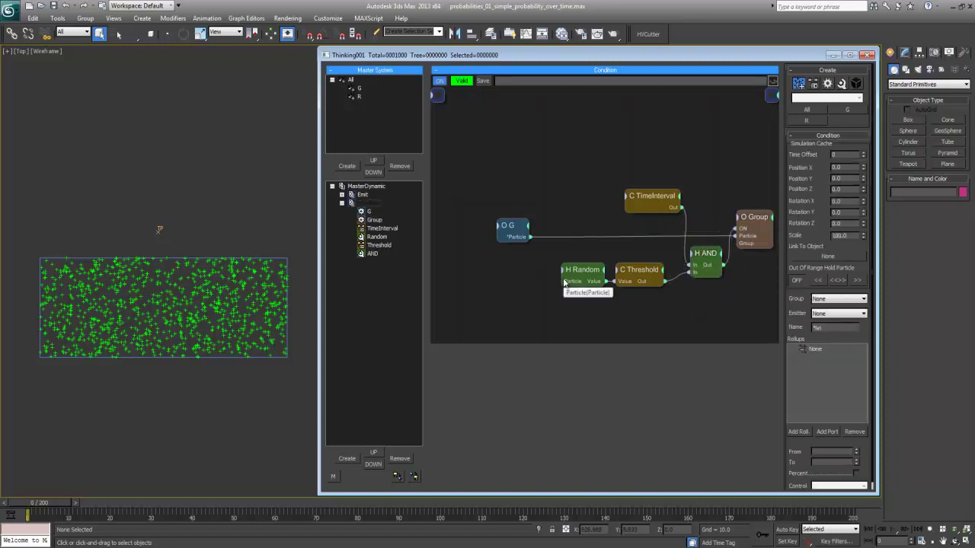
pyautogui.moveTo(564, 282); pyautogui.dragTo(529, 237)
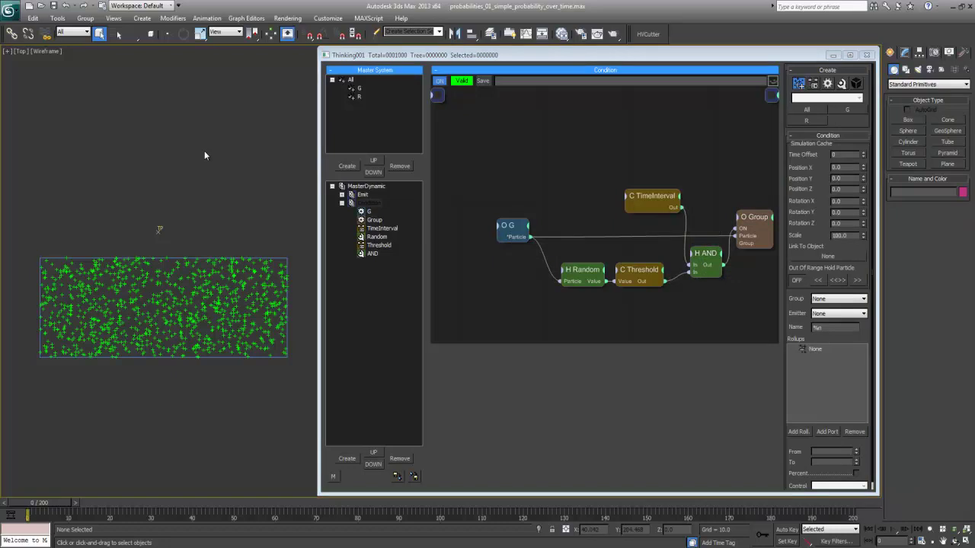
# Play the animation to check how particles change group over time, and scrub back to frame 153.
pyautogui.press('/')
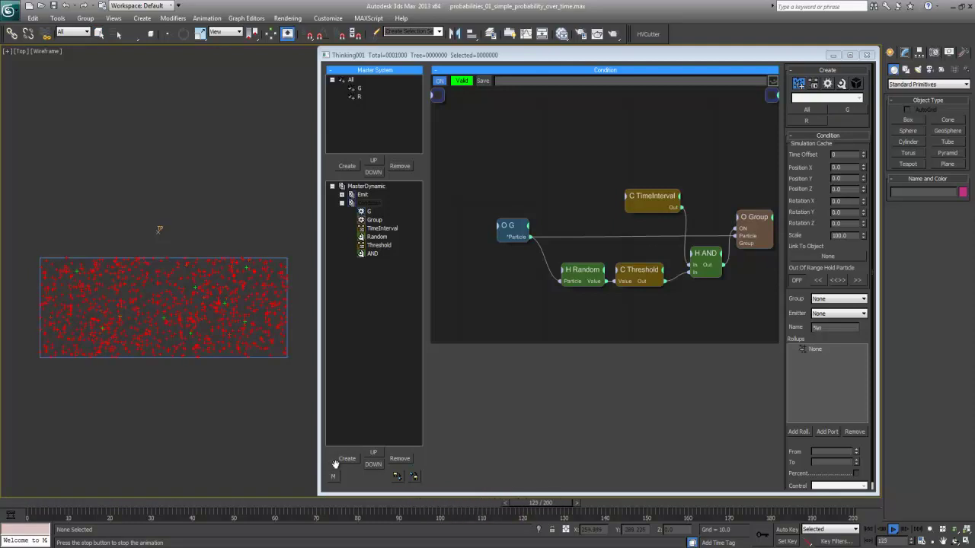
pyautogui.press('q')
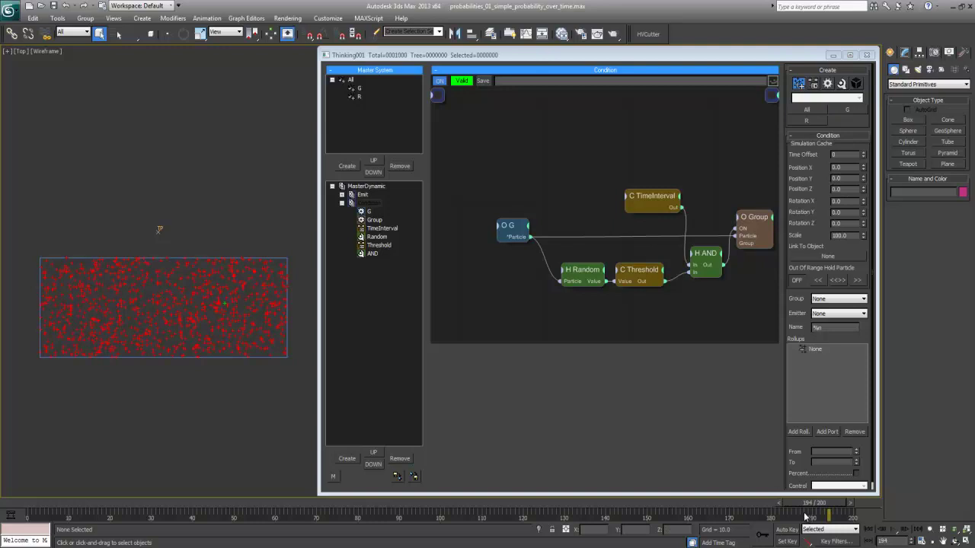
pyautogui.moveTo(819, 504); pyautogui.dragTo(659, 506)
# Set the Threshold node's Threshold 2 to 25 and rewind the animation to frame 0.
pyautogui.click(636, 273)
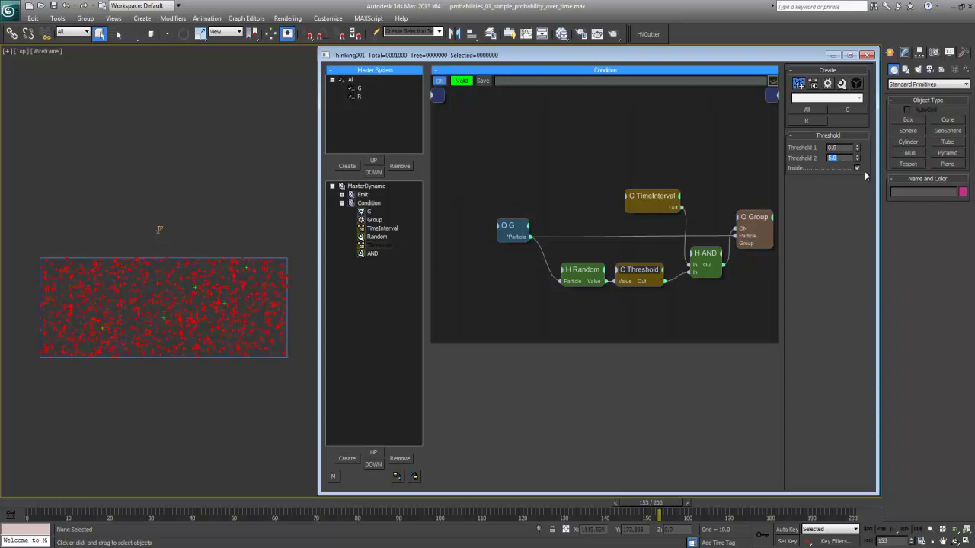
pyautogui.write('25')
pyautogui.press('Home')
# Play and scrub the animation past frame 30 to check how quickly the particles change group.
pyautogui.press('/')
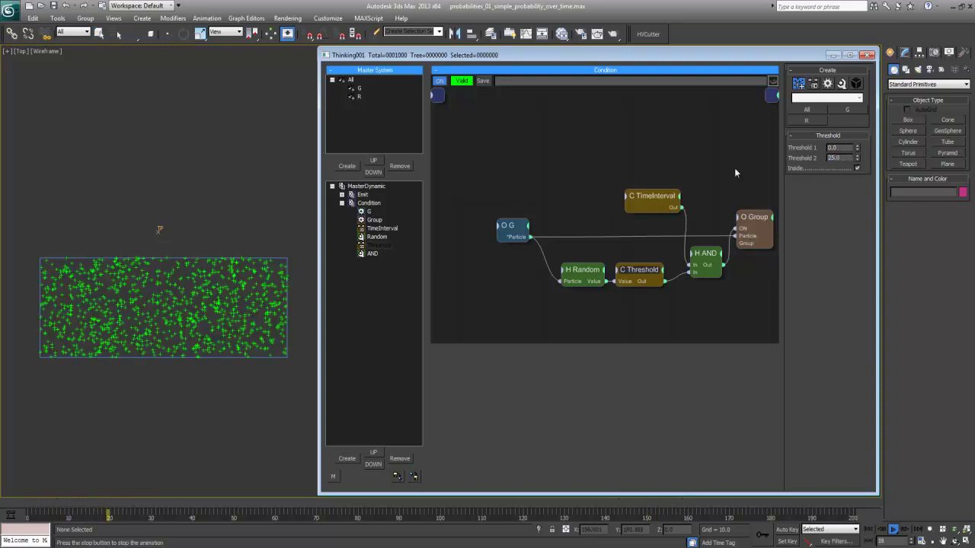
pyautogui.press('/')
pyautogui.moveTo(160, 502); pyautogui.dragTo(148, 507)
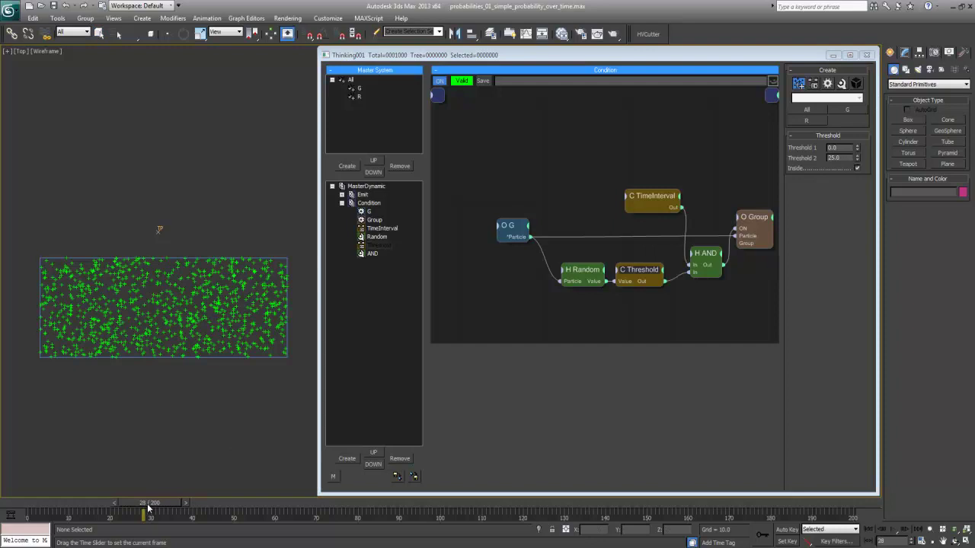
pyautogui.press('/')
pyautogui.press('/')
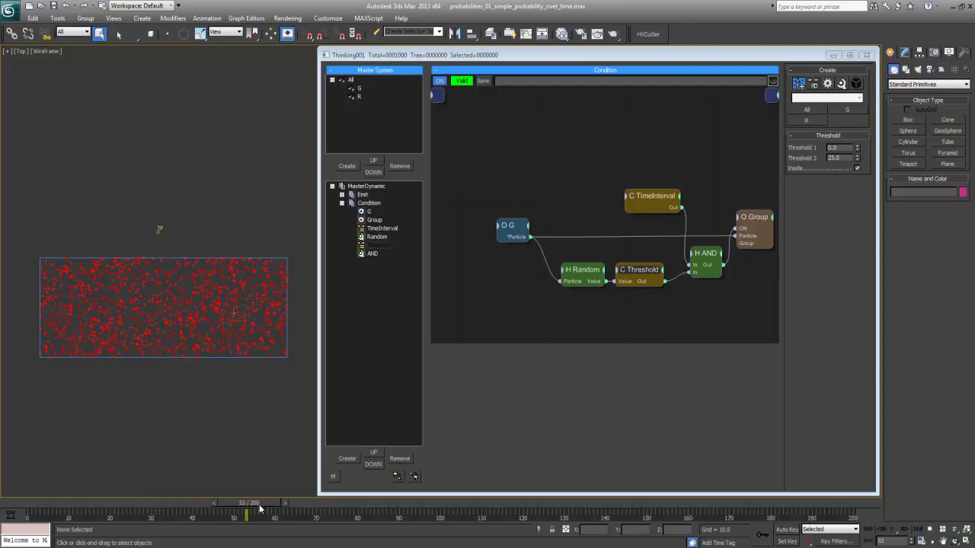
# Set the Threshold node's Threshold 2 to 50 and scrub the animation back to frame 30.
pyautogui.press('/')
pyautogui.press('/')
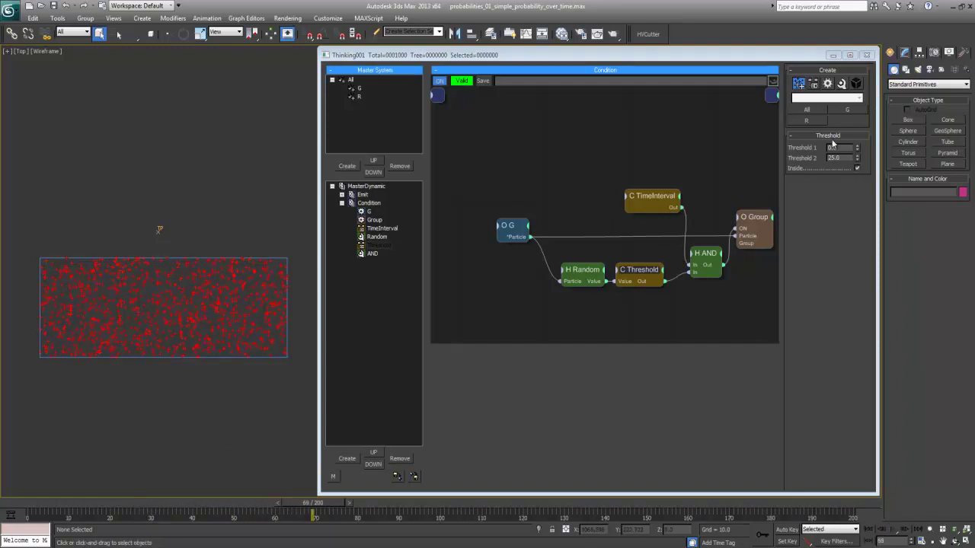
pyautogui.click(840, 157)
pyautogui.write('5')
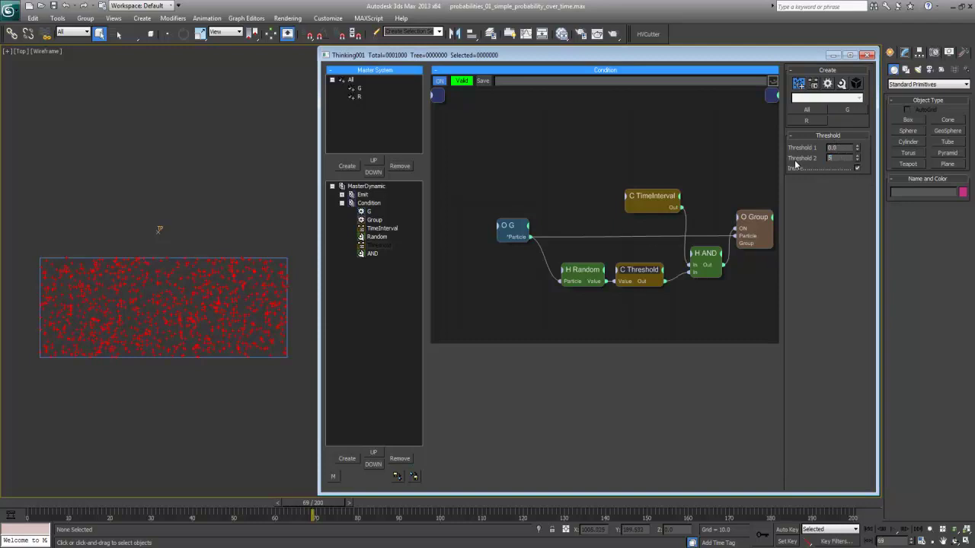
pyautogui.write('0')
pyautogui.press('Return')
pyautogui.moveTo(311, 512); pyautogui.dragTo(150, 512)
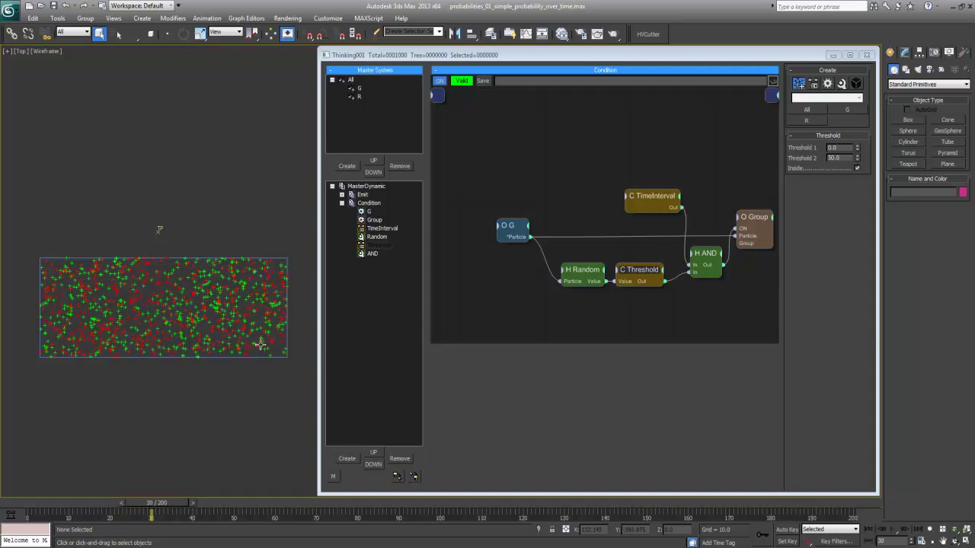
# Advance the animation frame by frame from 30 to 38 to check how quickly green particles change group.
pyautogui.press('.')
pyautogui.press('.')
pyautogui.press('.')
pyautogui.press('.')
pyautogui.press('.')
pyautogui.press('.')
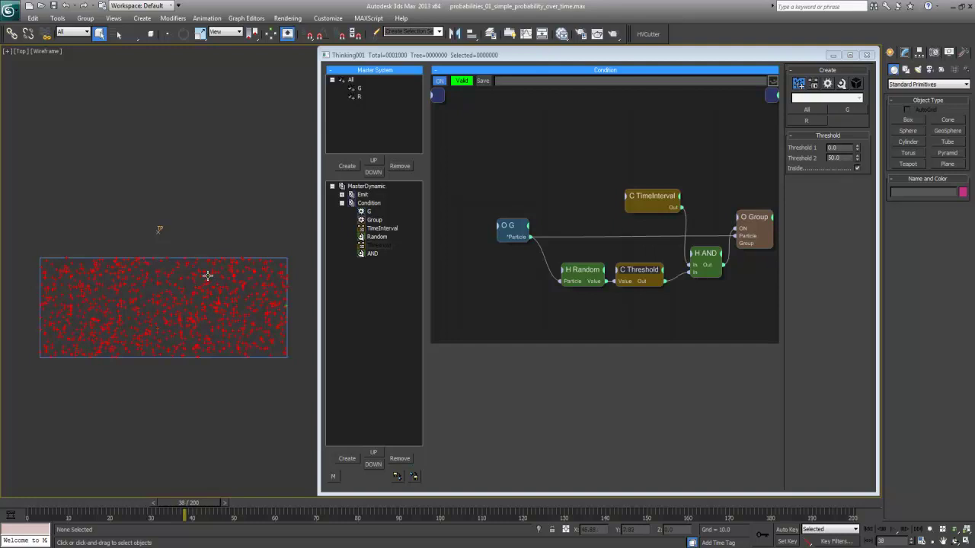
pyautogui.scroll(2, 209, 274)
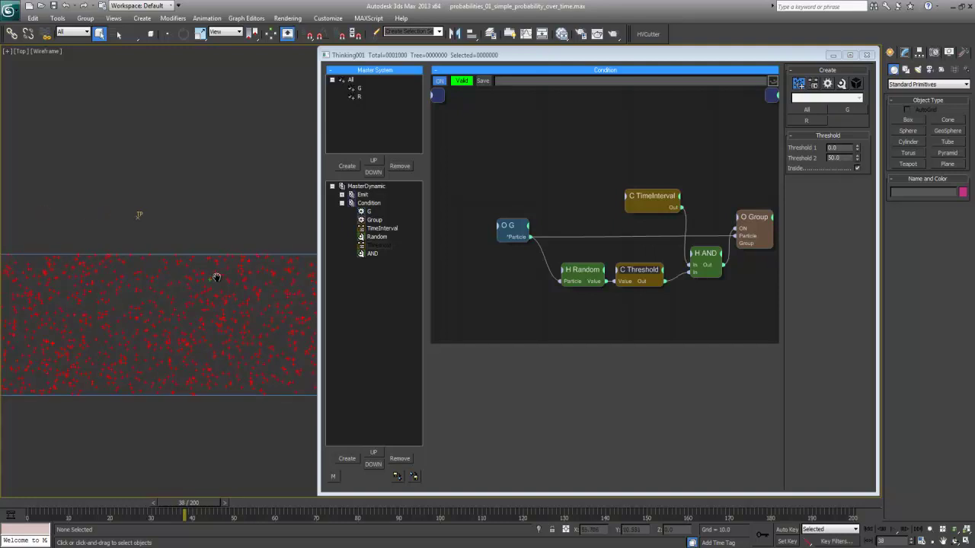
# Review the MasterDynamic settings, the Condition settings and the Threshold node's range and Inside option.
pyautogui.click(366, 186)
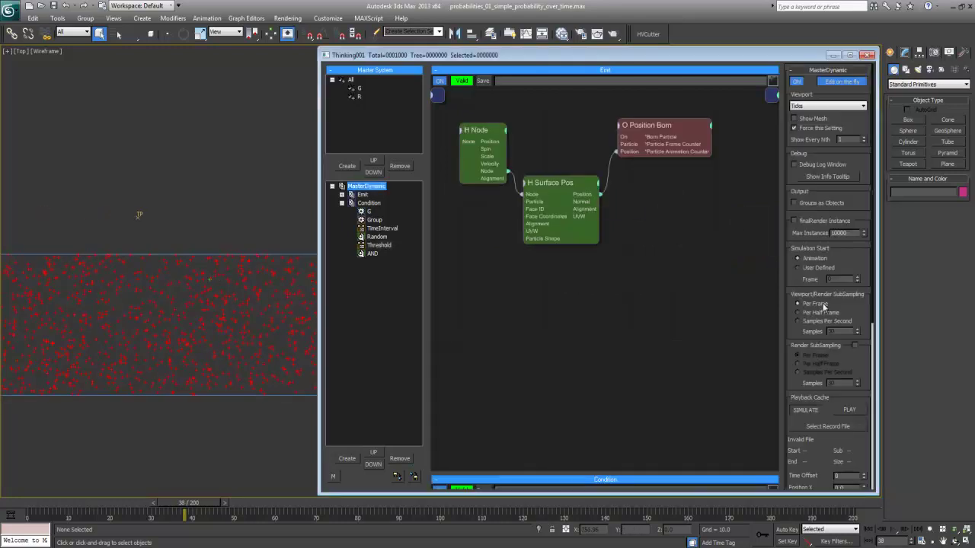
pyautogui.click(369, 202)
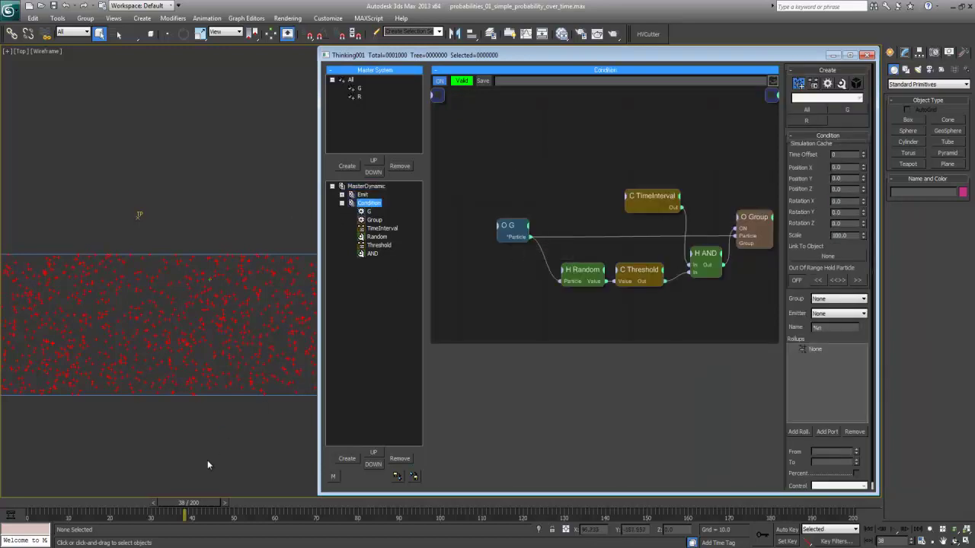
pyautogui.scroll(-5, 200, 327)
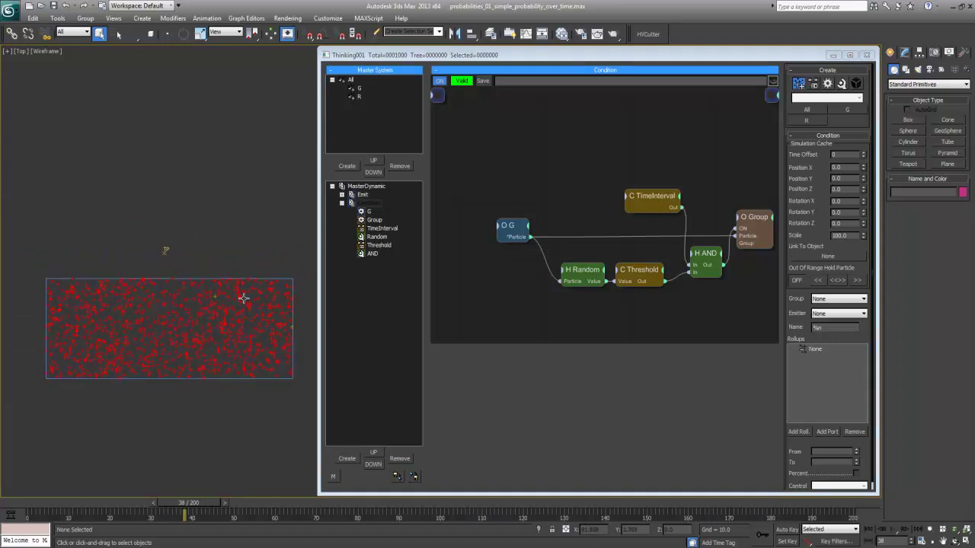
pyautogui.click(646, 272)
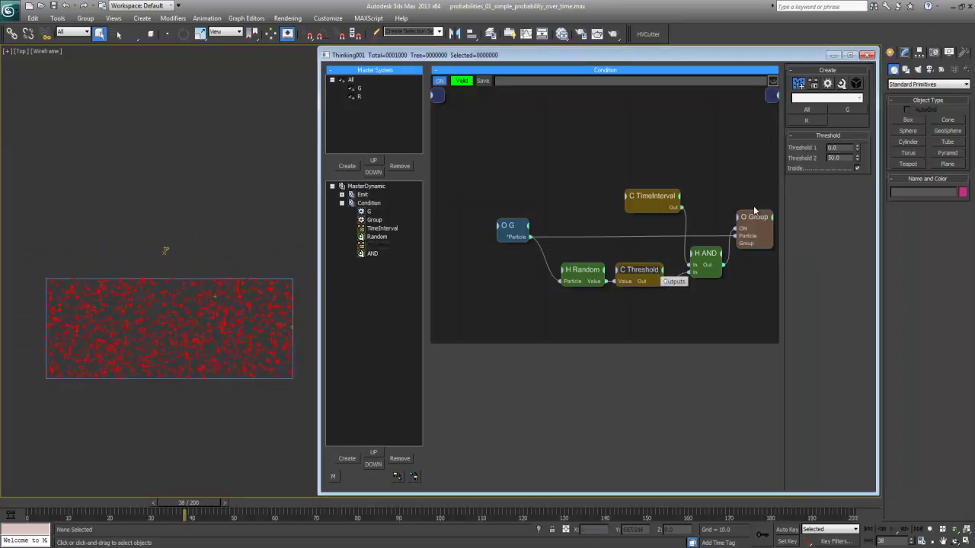
pyautogui.doubleClick(832, 157)
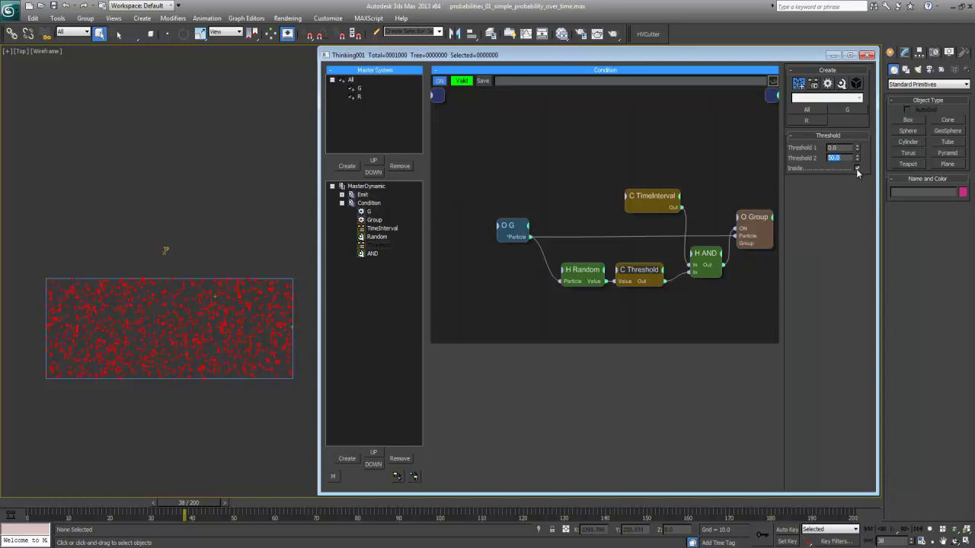
pyautogui.click(244, 245)
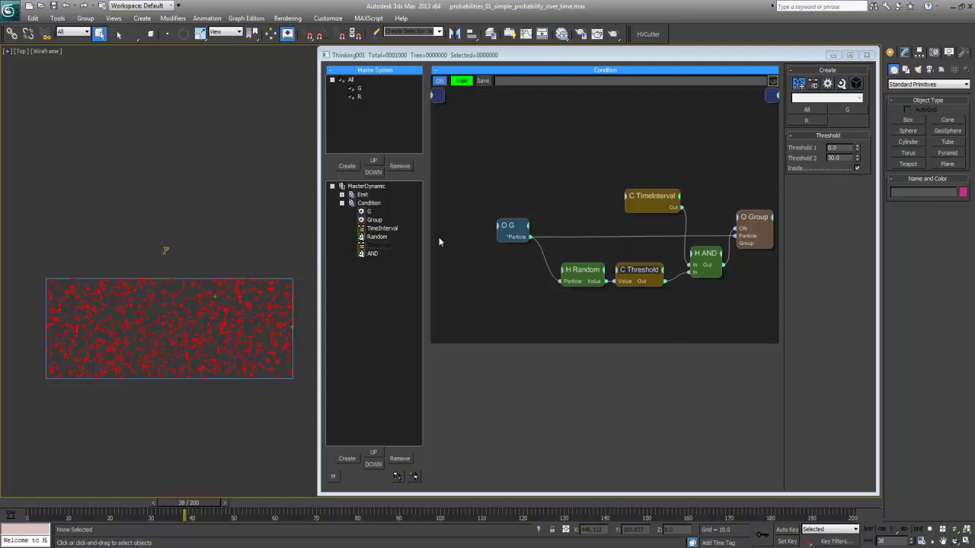
# Move the animation back to about frame 32 and forward again to frame 39 to compare the remaining green particles.
pyautogui.press('.')
pyautogui.press(',')
pyautogui.press(',')
pyautogui.press(',')
pyautogui.press(',')
pyautogui.press(',')
pyautogui.press(',')
pyautogui.press(',')
pyautogui.press(',')
pyautogui.press(',')
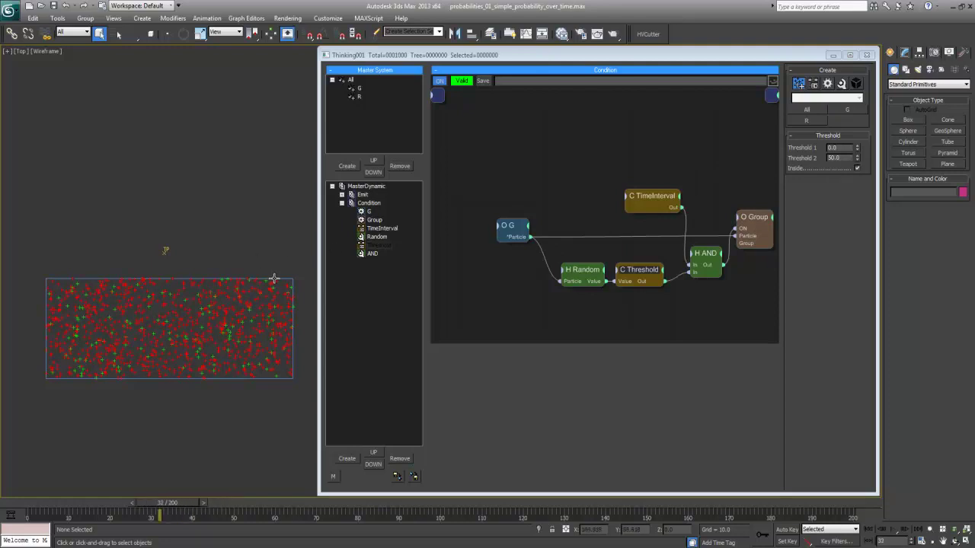
pyautogui.press('/')
pyautogui.press(',')
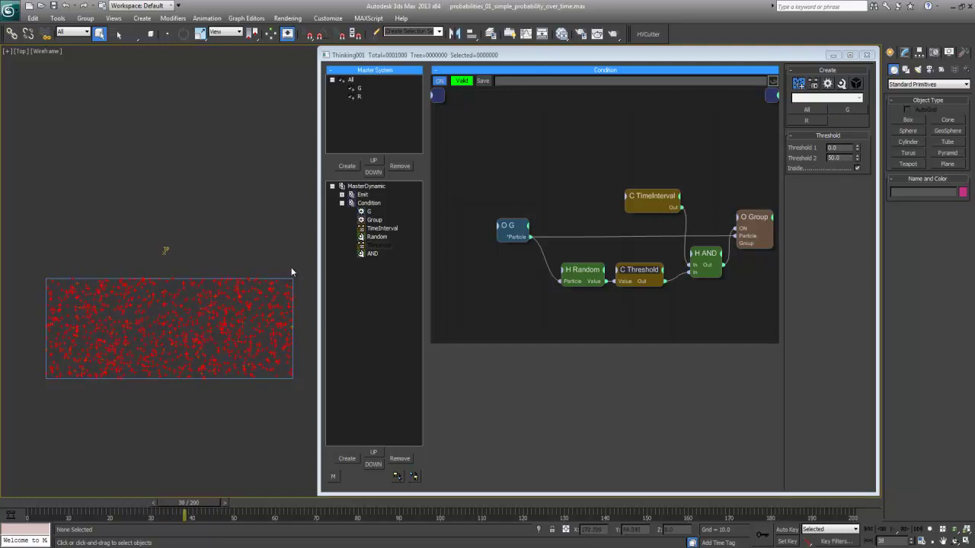
pyautogui.press(',')
# Review the Threshold node's Threshold 2 value and scrub the animation back to frame 32.
pyautogui.doubleClick(841, 156)
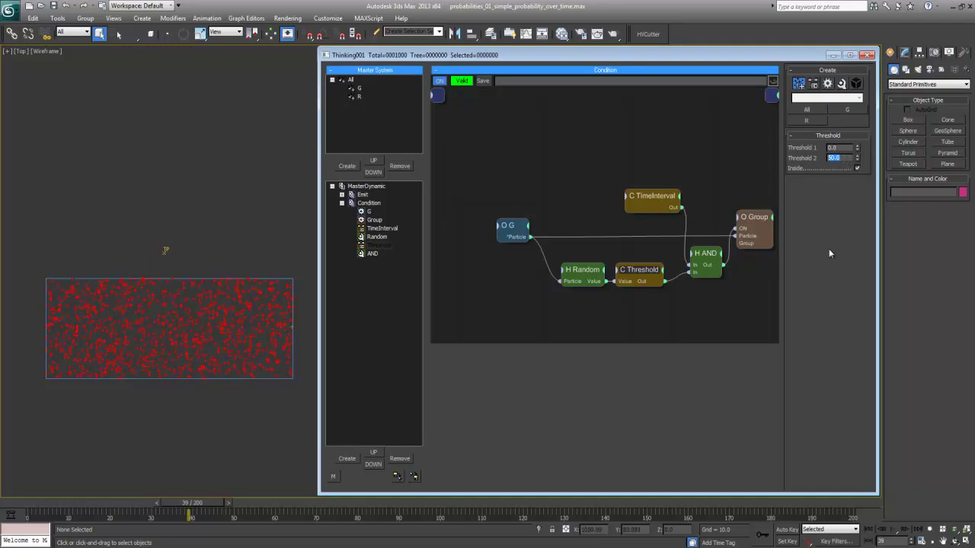
pyautogui.middleClick(207, 238)
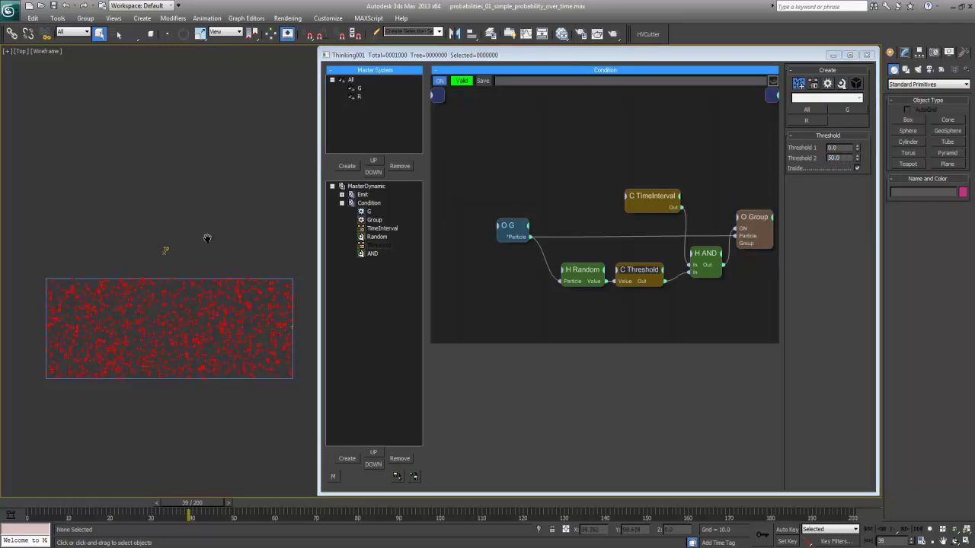
pyautogui.click(837, 157)
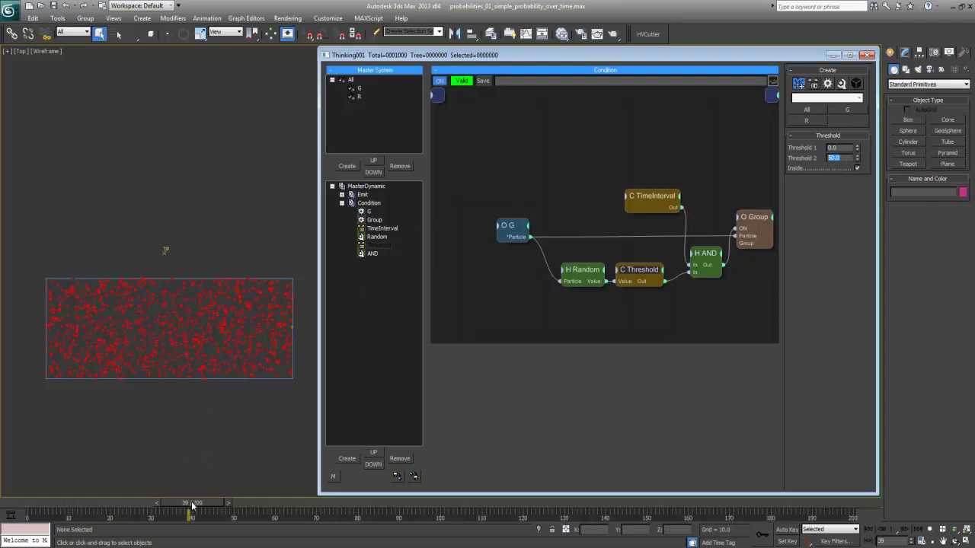
pyautogui.moveTo(192, 506); pyautogui.dragTo(161, 522)
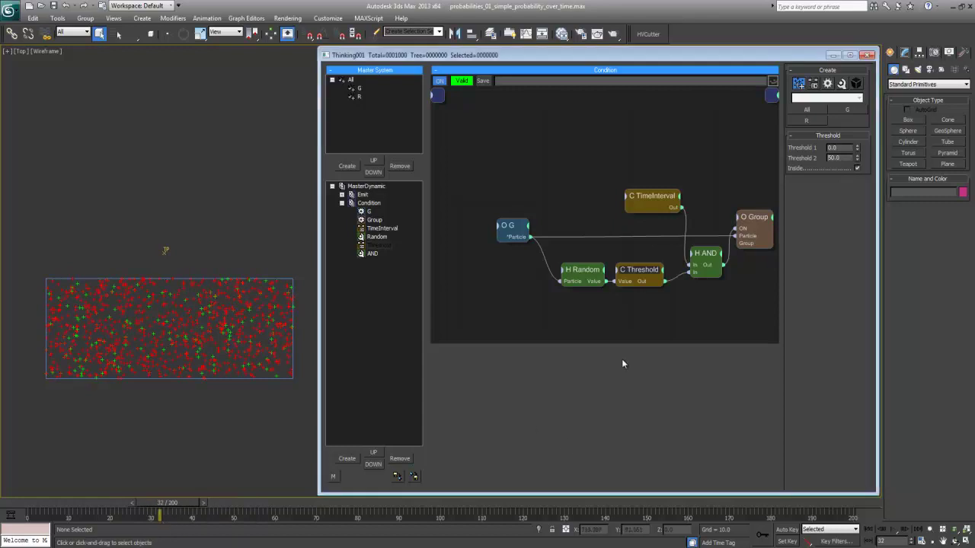
# Enlarge the Condition canvas and duplicate the linked Random and Threshold nodes below the originals.
pyautogui.moveTo(620, 341); pyautogui.dragTo(620, 420)
pyautogui.moveTo(626, 378); pyautogui.dragTo(568, 320, button='middle')
pyautogui.click(567, 320)
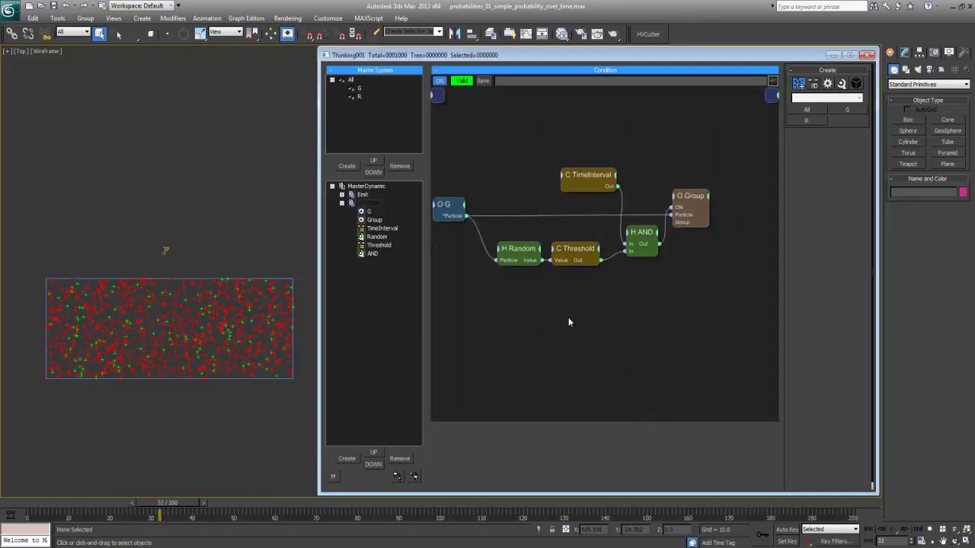
pyautogui.moveTo(482, 303); pyautogui.dragTo(584, 299)
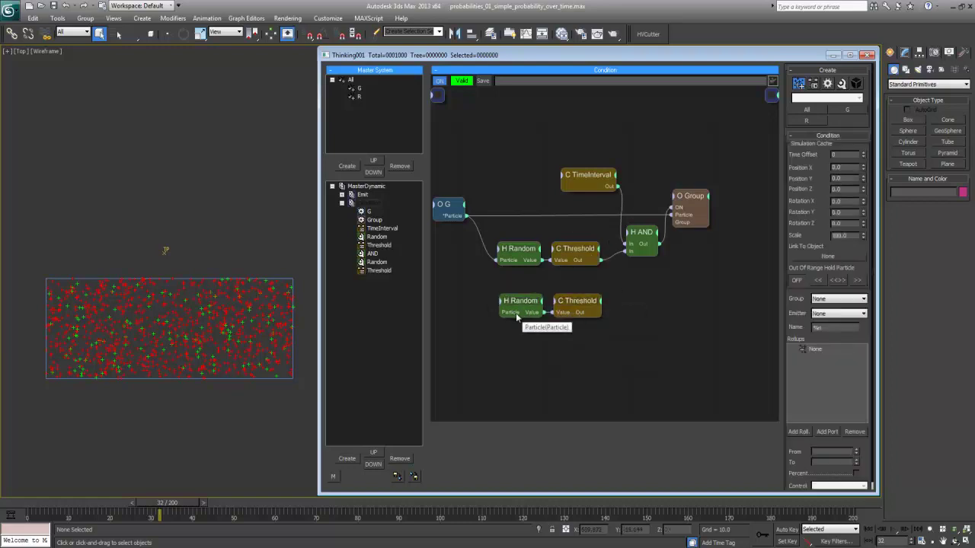
# Add a third input to the AND node and wire the copied Random and Threshold pair between G's Particle output and that input.
pyautogui.moveTo(514, 312); pyautogui.dragTo(443, 215)
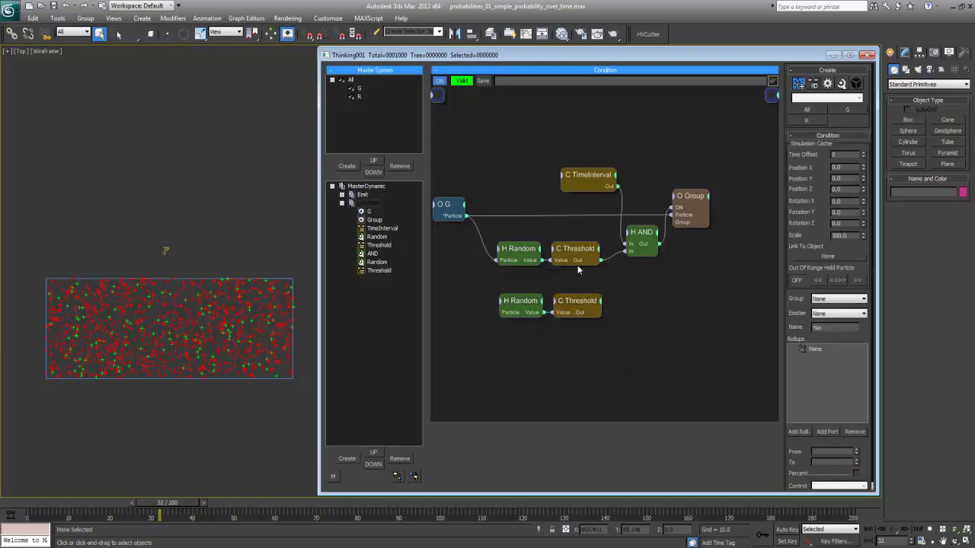
pyautogui.click(639, 233)
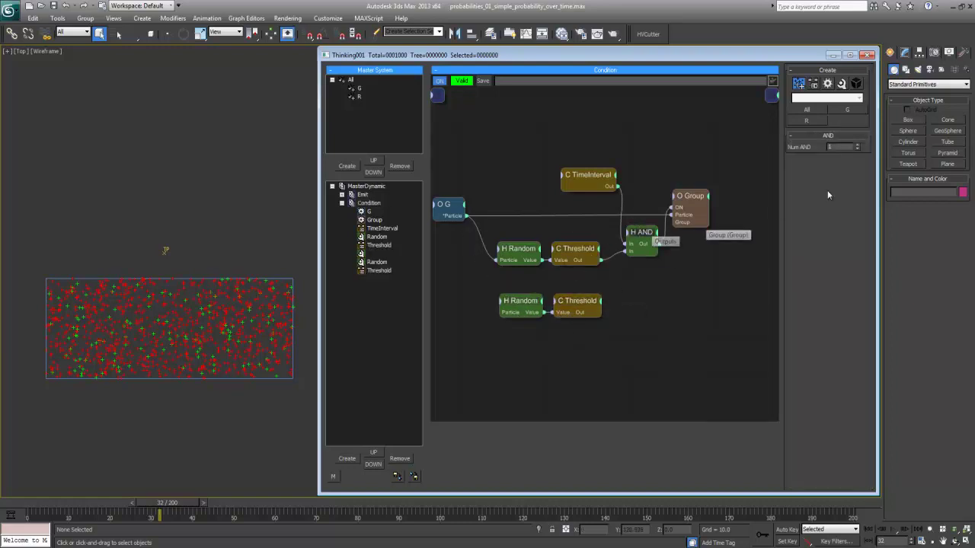
pyautogui.click(856, 146)
pyautogui.moveTo(631, 259); pyautogui.dragTo(583, 312)
pyautogui.click(647, 299)
pyautogui.moveTo(501, 312); pyautogui.dragTo(440, 217)
# Set the copied Random node's New Value Per option to Animation.
pyautogui.click(518, 300)
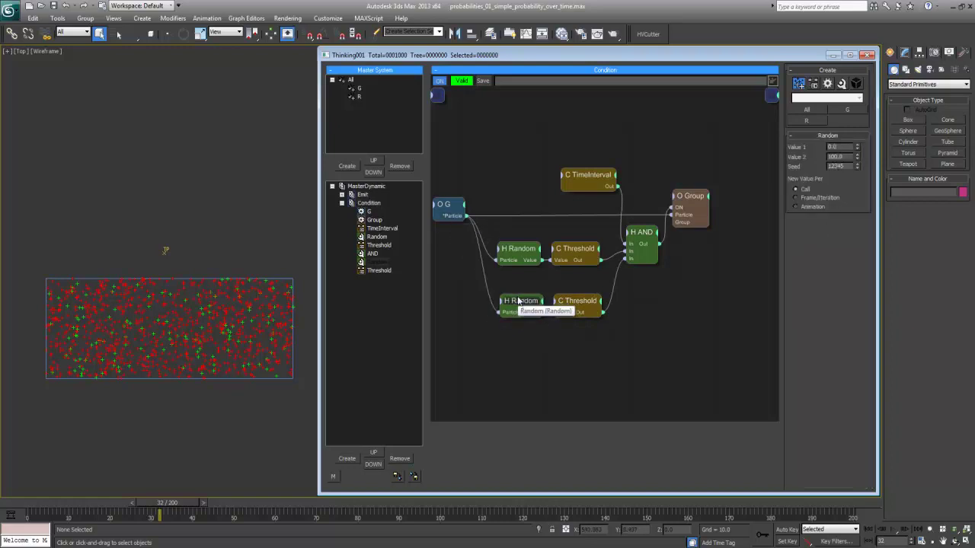
pyautogui.click(576, 301)
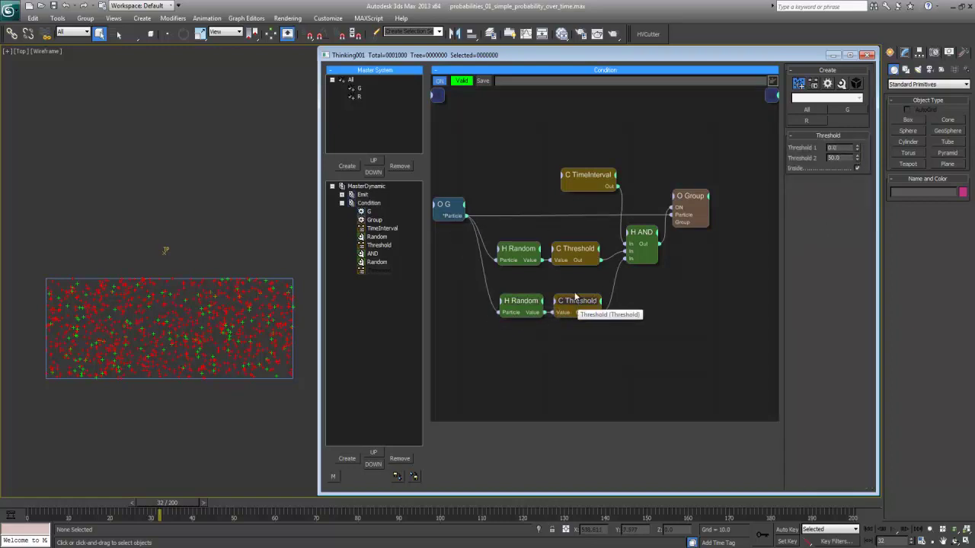
pyautogui.click(523, 300)
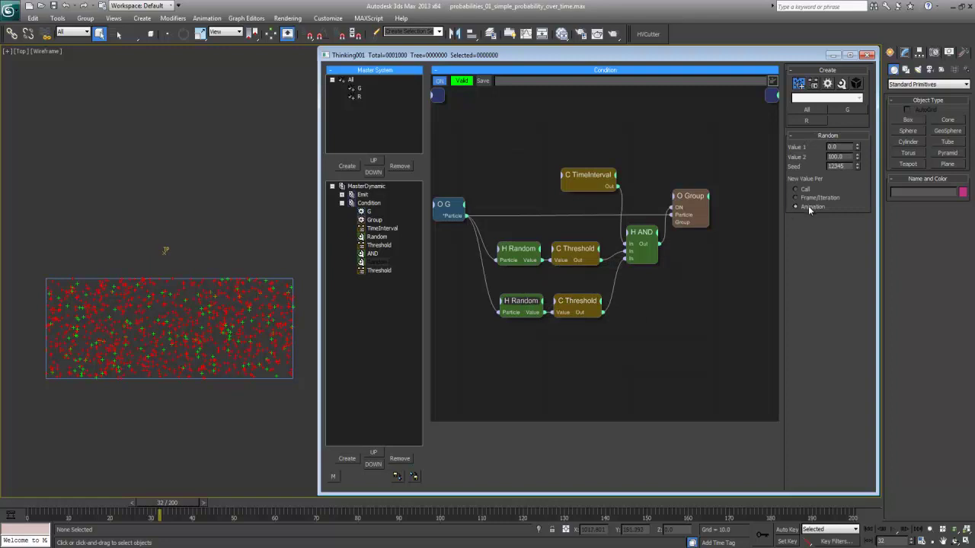
# Set the copied Threshold node's Threshold 2 to 95.
pyautogui.click(576, 303)
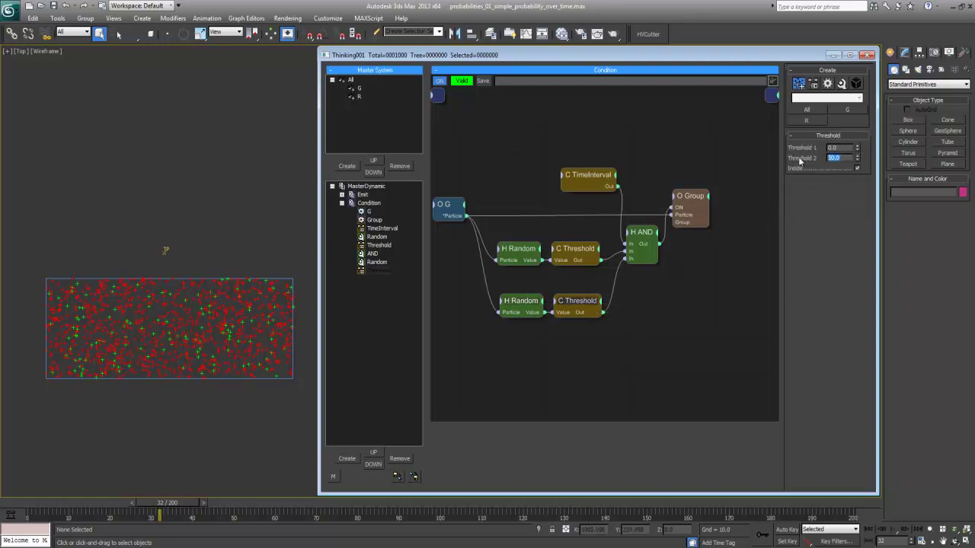
pyautogui.write('95')
pyautogui.press('Return')
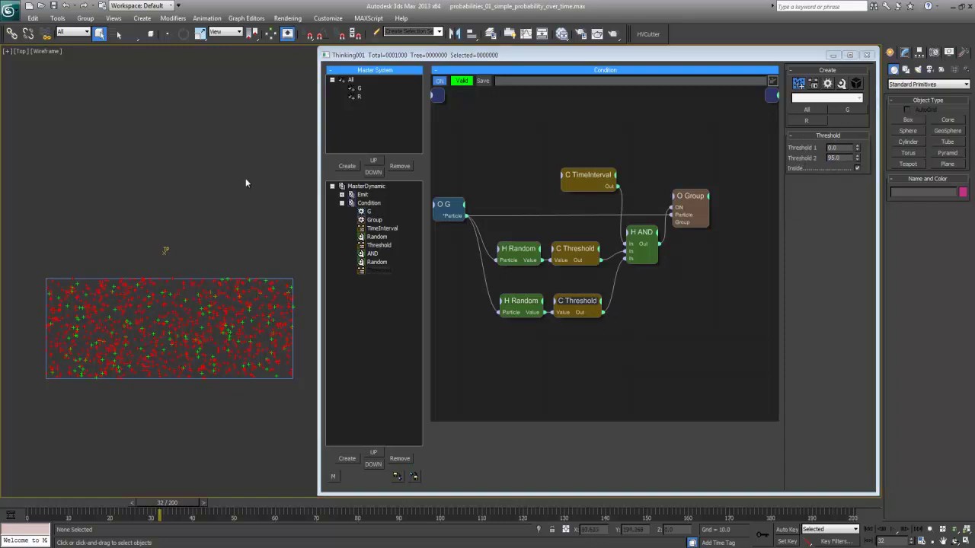
# Play the animation twice past frame 50 to check which particles change group with the second Random condition.
pyautogui.press('/')
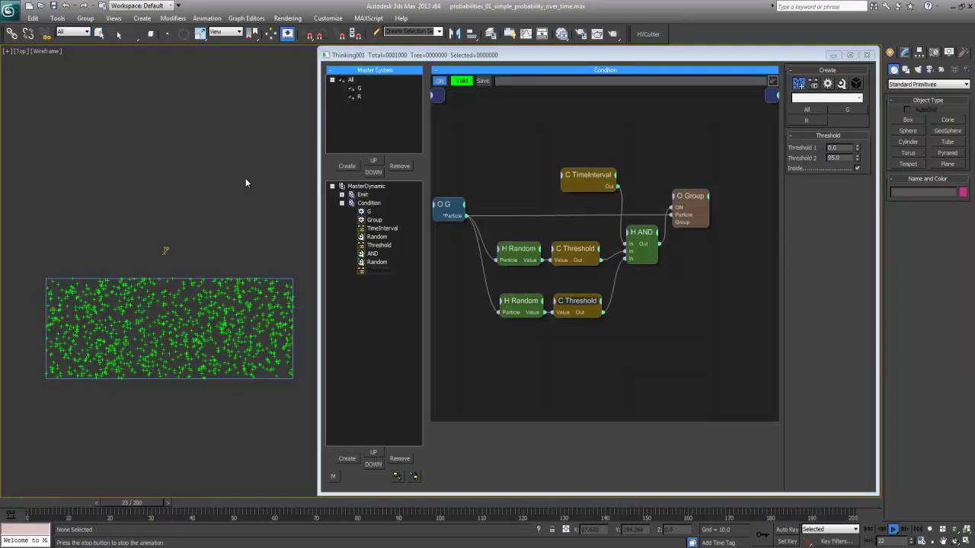
pyautogui.press('q')
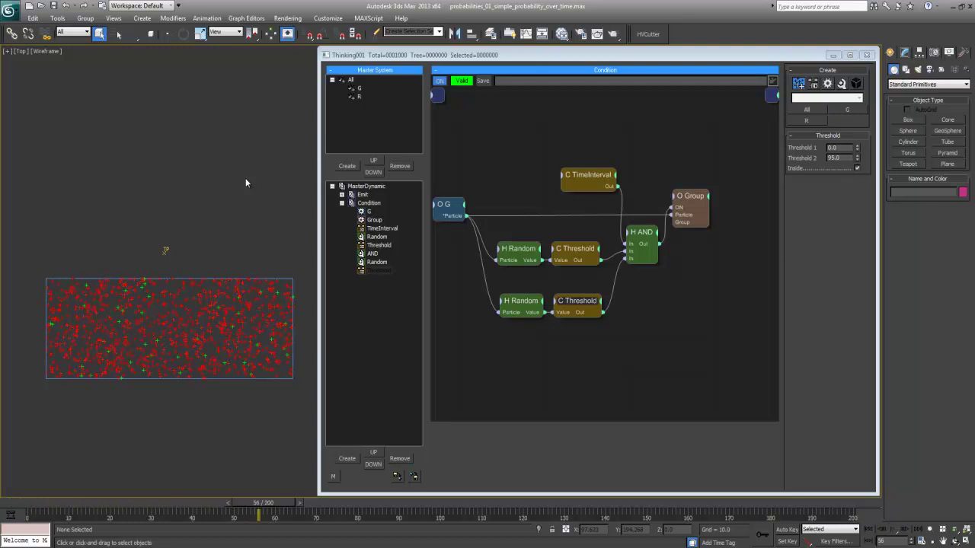
pyautogui.scroll(-3, 221, 197)
pyautogui.moveTo(234, 196); pyautogui.dragTo(160, 235, button='middle')
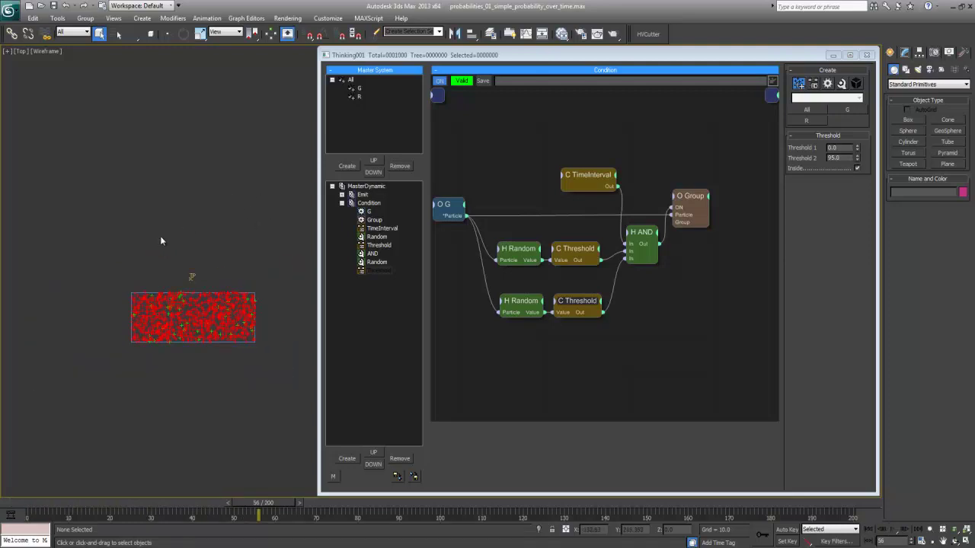
pyautogui.scroll(2, 223, 233)
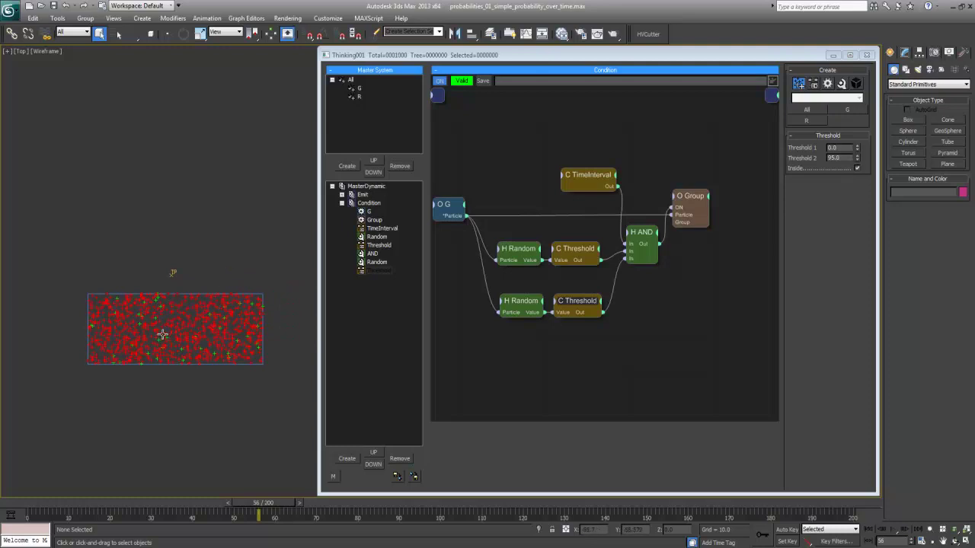
pyautogui.press('Home')
pyautogui.press('/')
pyautogui.press('/')
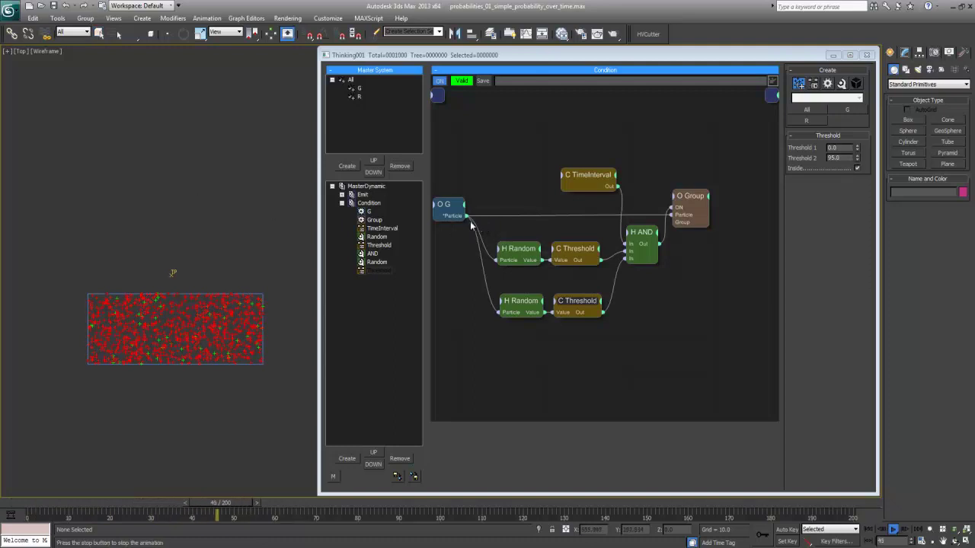
pyautogui.press('/')
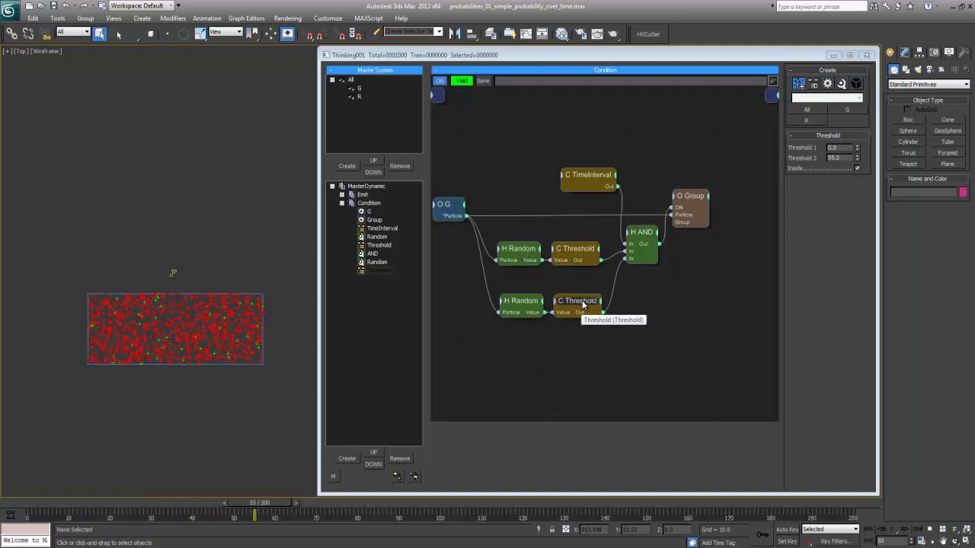
# Set the copied Random node's Seed to 12537.
pyautogui.click(522, 313)
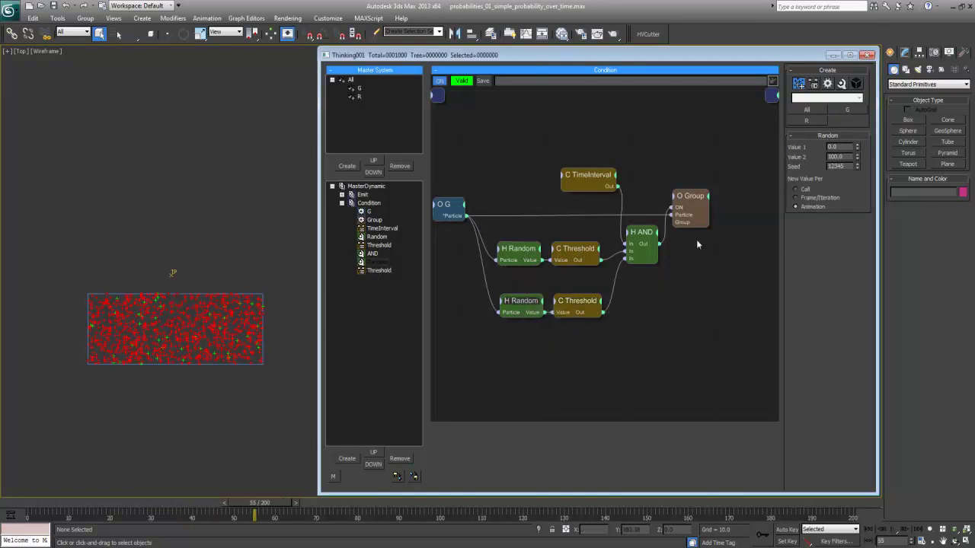
pyautogui.click(618, 336)
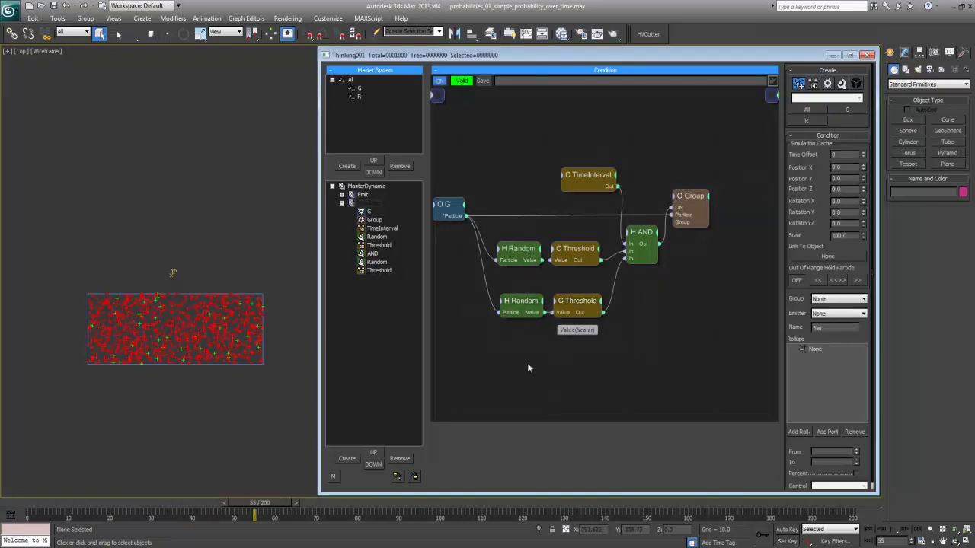
pyautogui.click(521, 304)
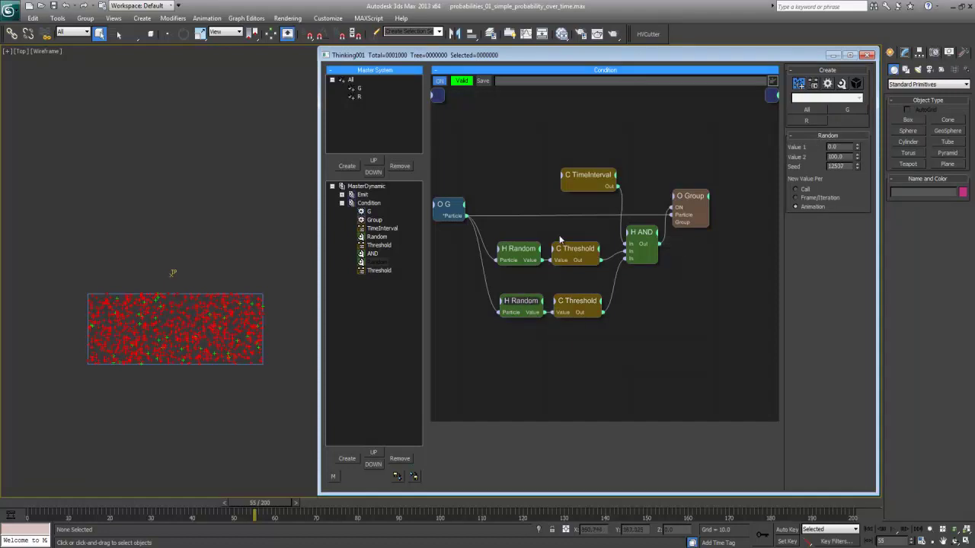
# Set the first Random node's Seed to 12520 and replay the animation to check the particle group changes.
pyautogui.click(519, 257)
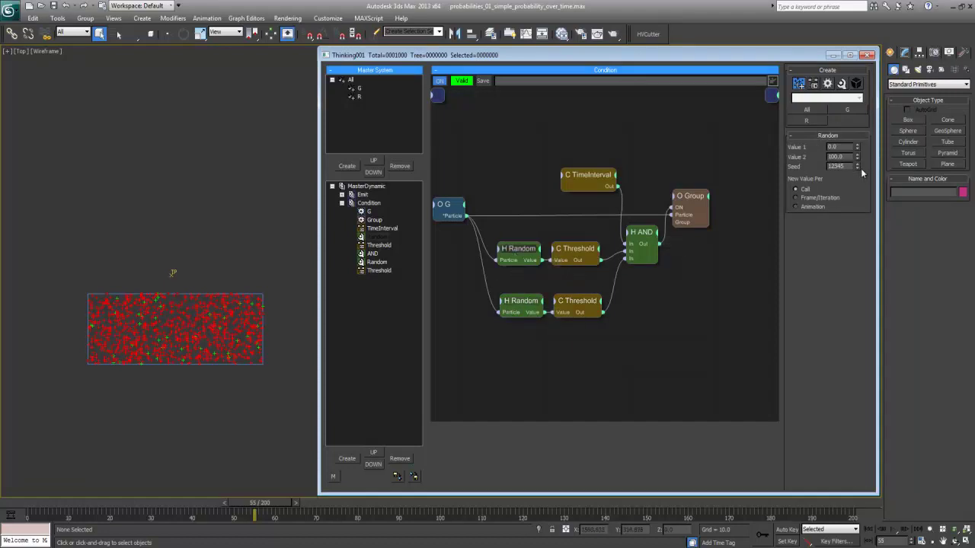
pyautogui.moveTo(857, 167); pyautogui.dragTo(837, 80)
pyautogui.click(126, 188)
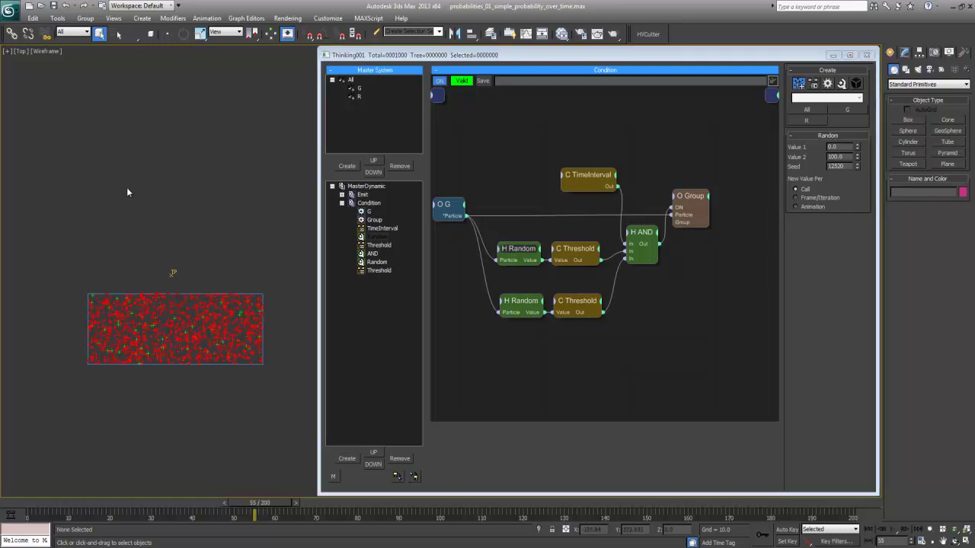
pyautogui.press('/')
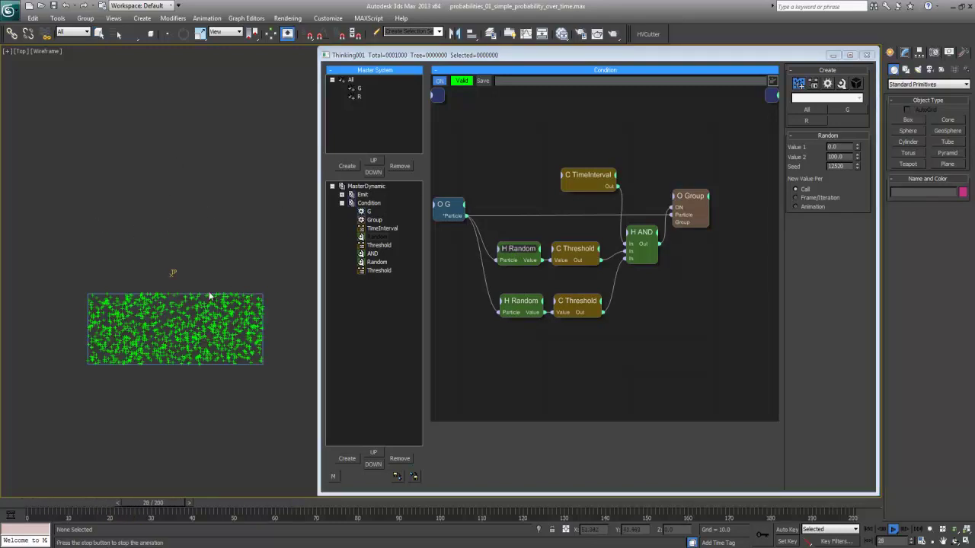
pyautogui.press('q')
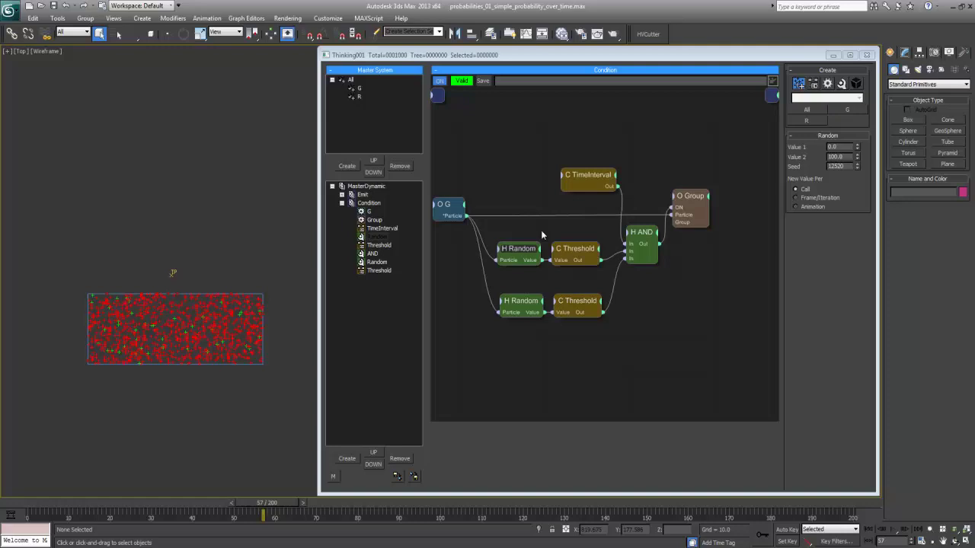
# Set MasterDynamic's Viewport/Render SubSampling to Samples Per Second.
pyautogui.click(524, 310)
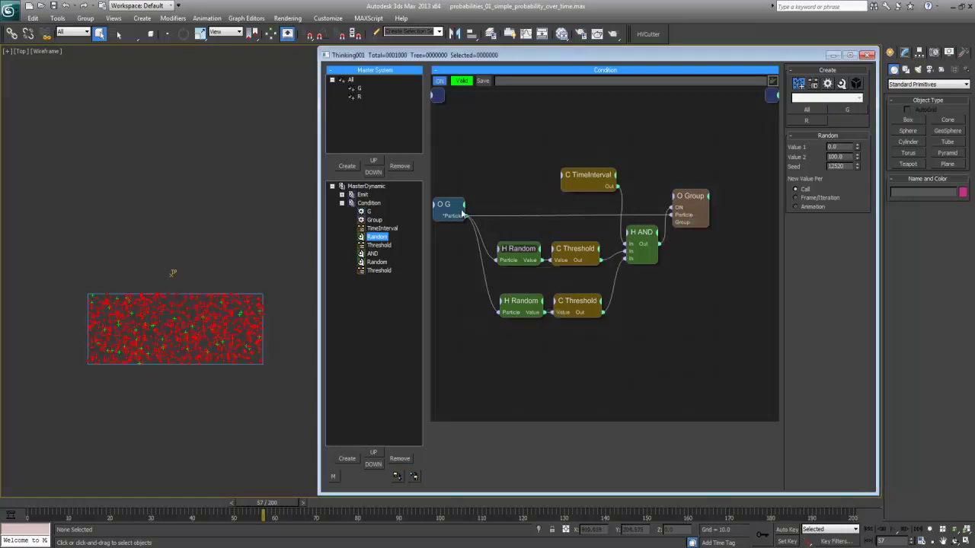
pyautogui.scroll(3, 259, 251)
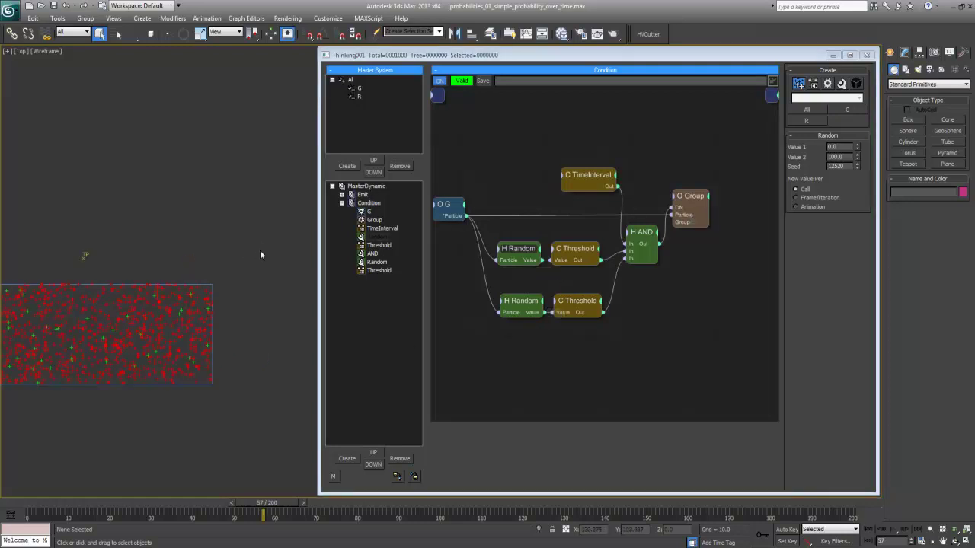
pyautogui.click(376, 237)
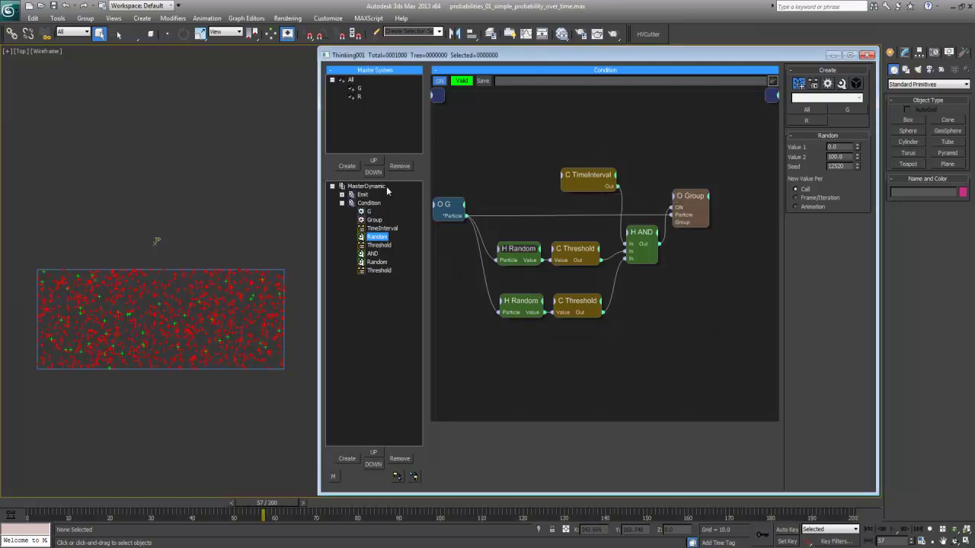
pyautogui.click(385, 187)
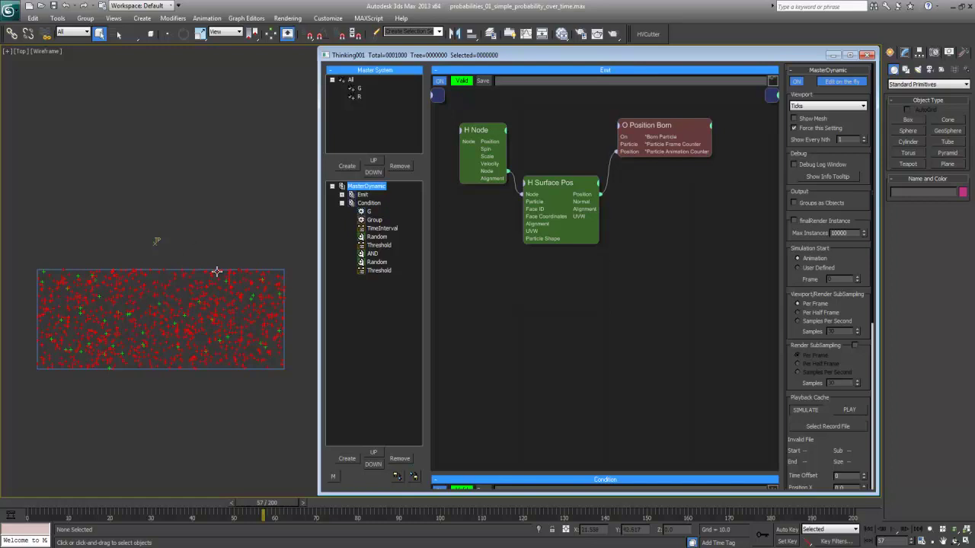
pyautogui.click(816, 323)
# Replay the animation and go through frames 29 to 31 to check the effect of subsampling on the group change.
pyautogui.click(234, 250)
pyautogui.press('Home')
pyautogui.press('/')
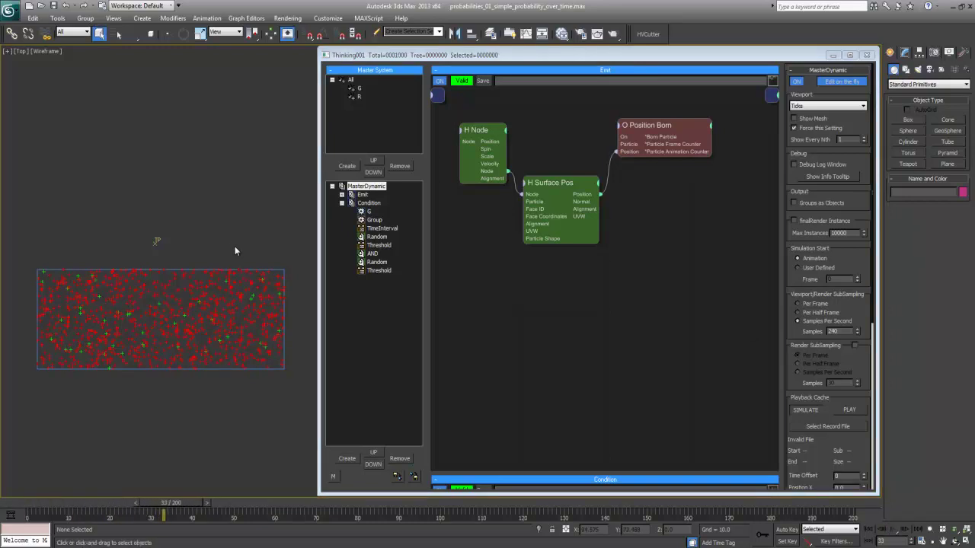
pyautogui.press(',')
pyautogui.press(',')
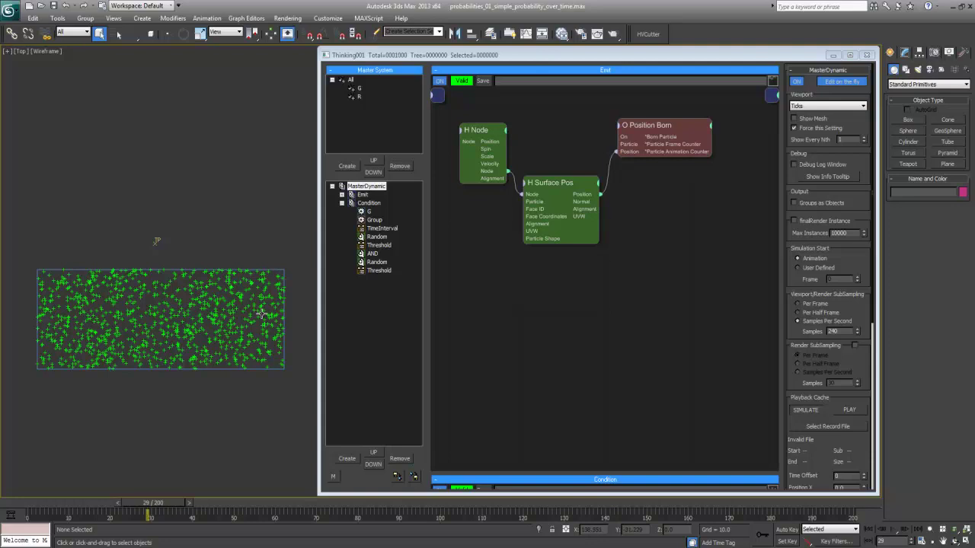
pyautogui.moveTo(150, 515); pyautogui.dragTo(157, 518)
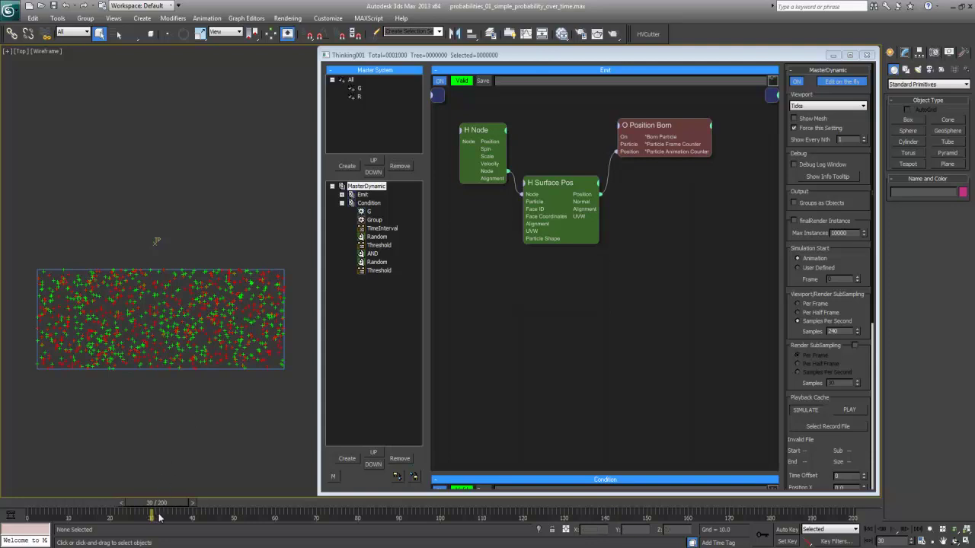
pyautogui.press('.')
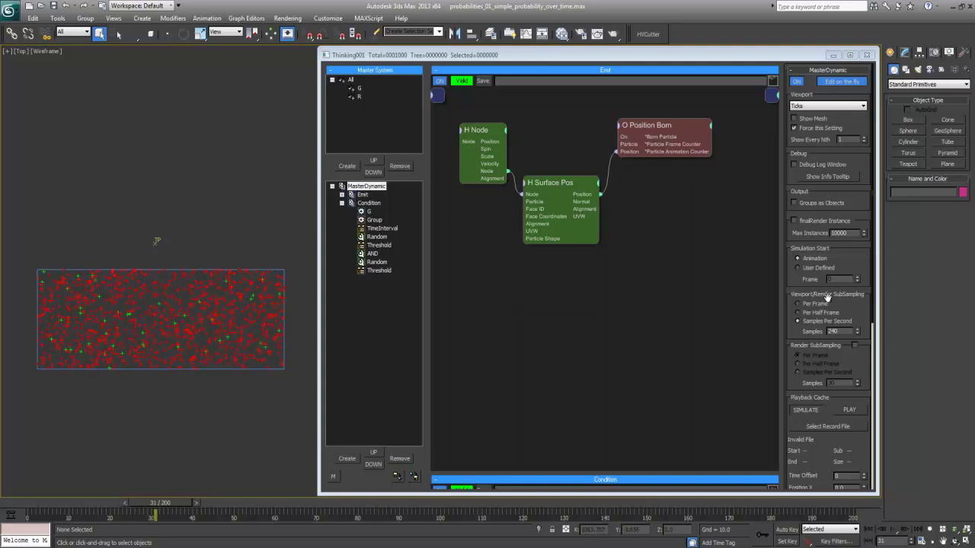
# Check the scene's frame rate in Time Configuration against the subsampling rate.
pyautogui.doubleClick(833, 331)
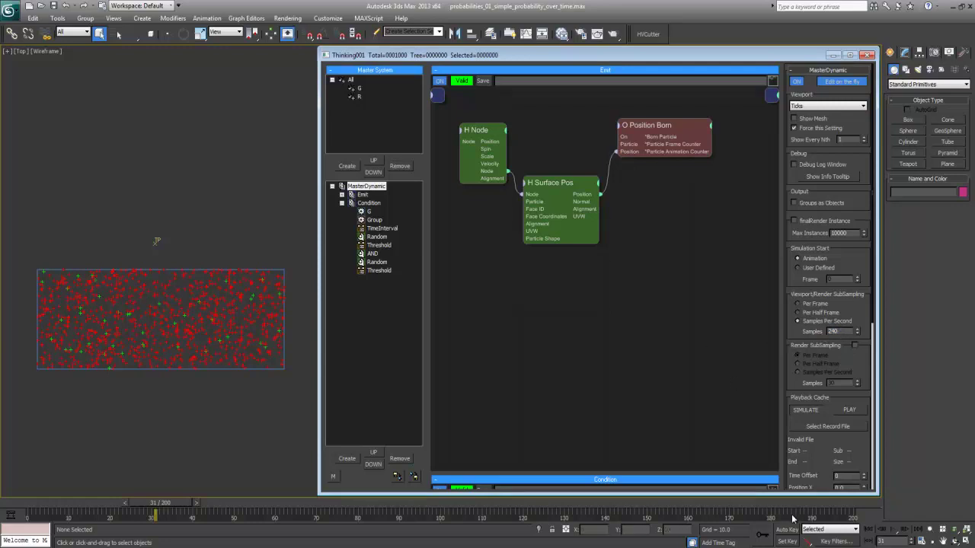
pyautogui.click(920, 540)
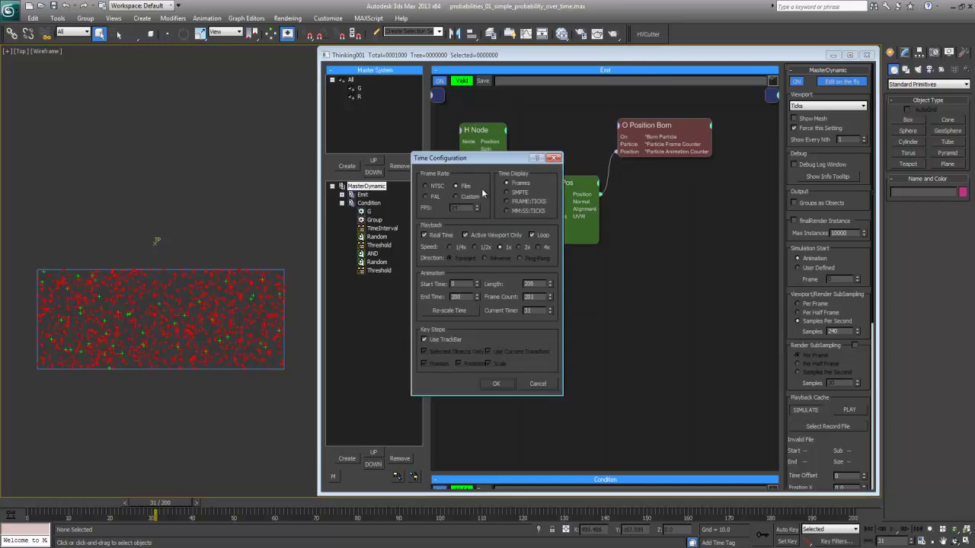
pyautogui.click(527, 381)
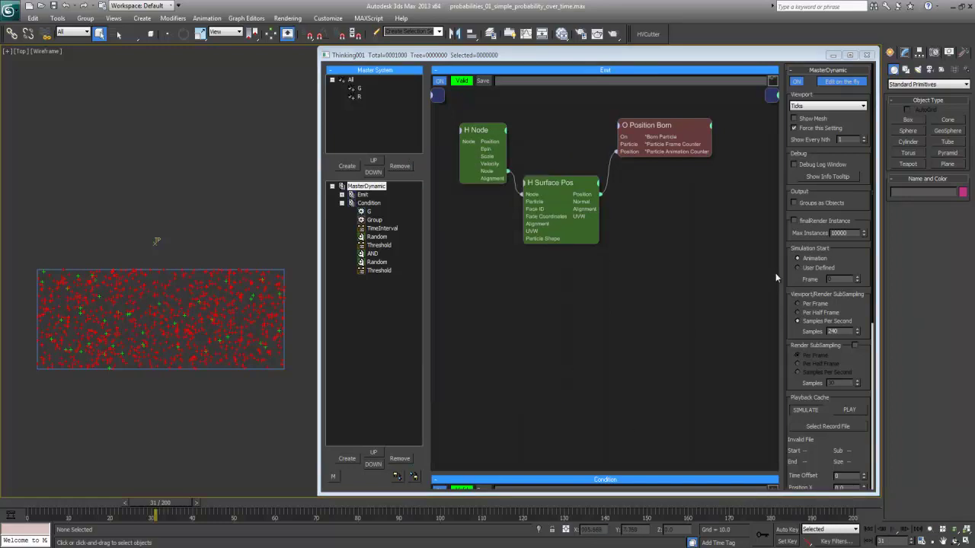
# Set MasterDynamic's Viewport/Render SubSampling to Per Frame and replay the animation.
pyautogui.click(798, 304)
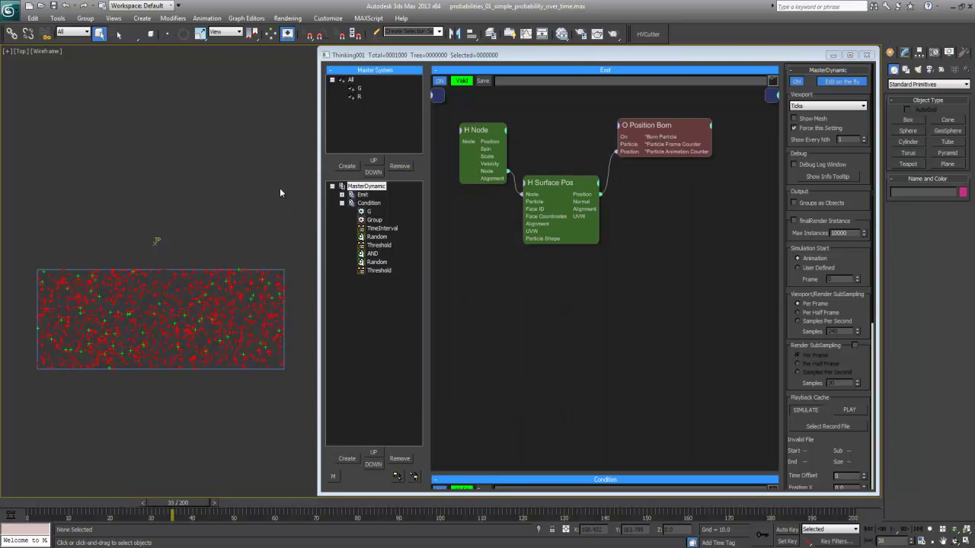
pyautogui.press('/')
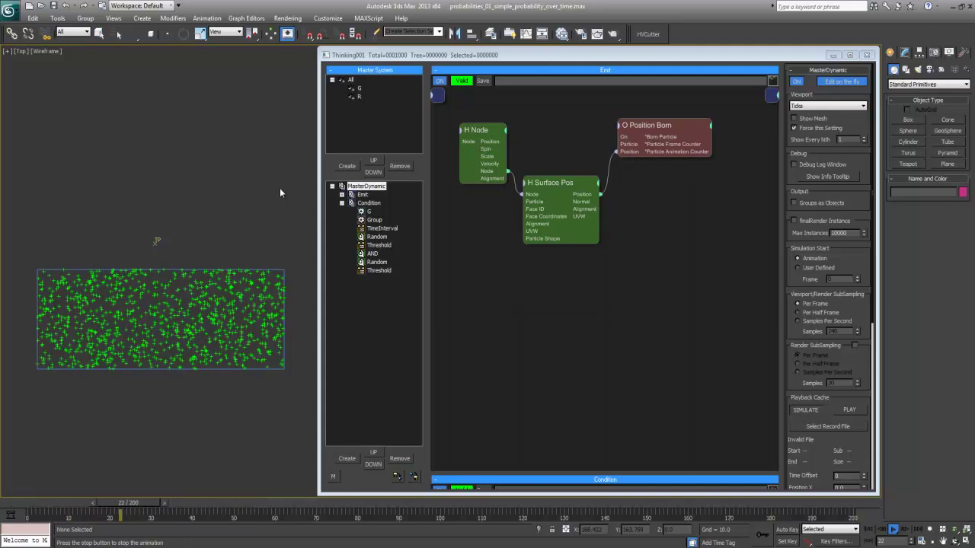
pyautogui.press('/')
# Set Threshold 2 to 10 on the first Random's Threshold node in the Condition network.
pyautogui.click(362, 195)
pyautogui.click(378, 204)
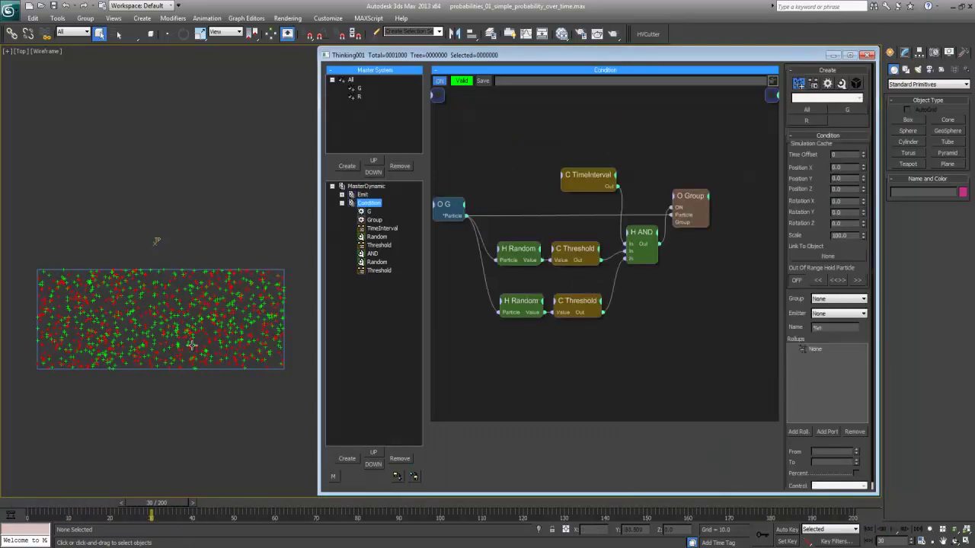
pyautogui.press('/')
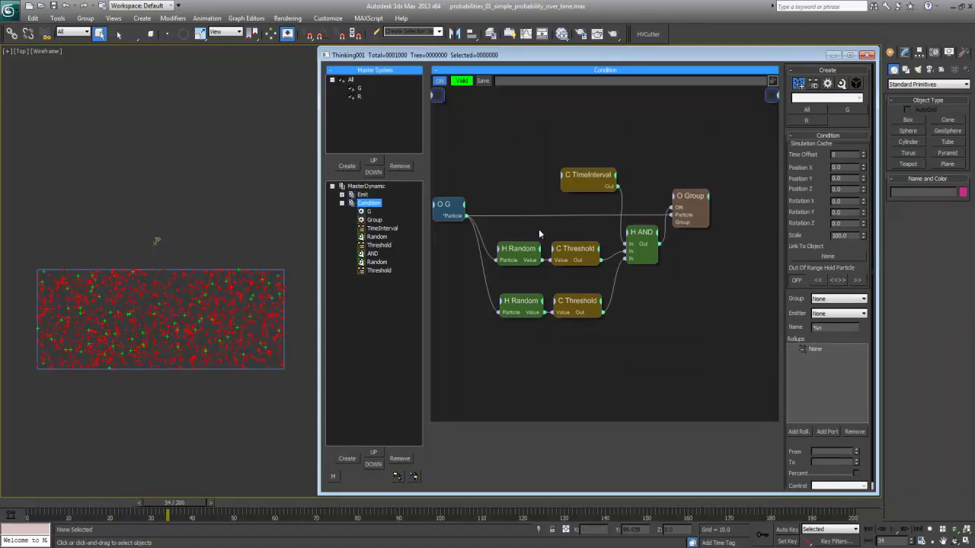
pyautogui.click(526, 248)
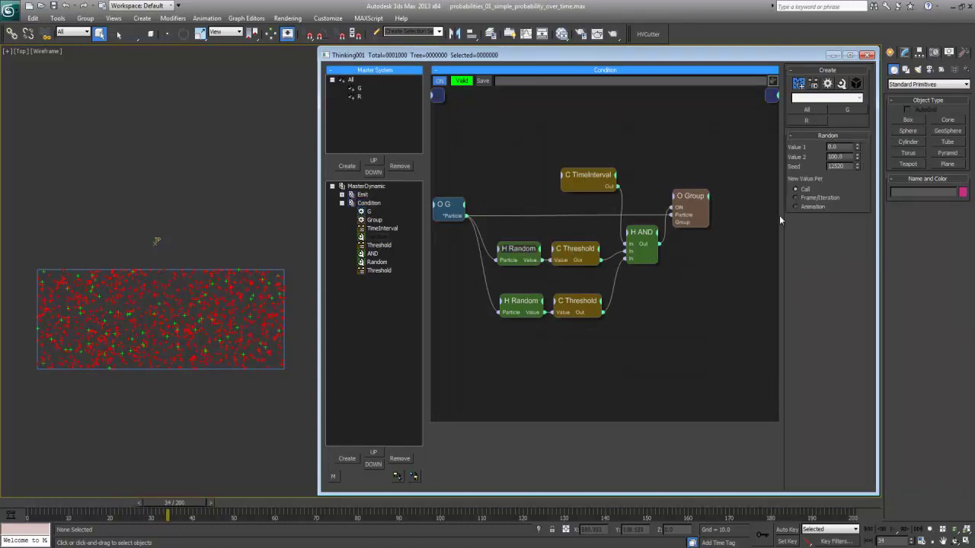
pyautogui.click(576, 251)
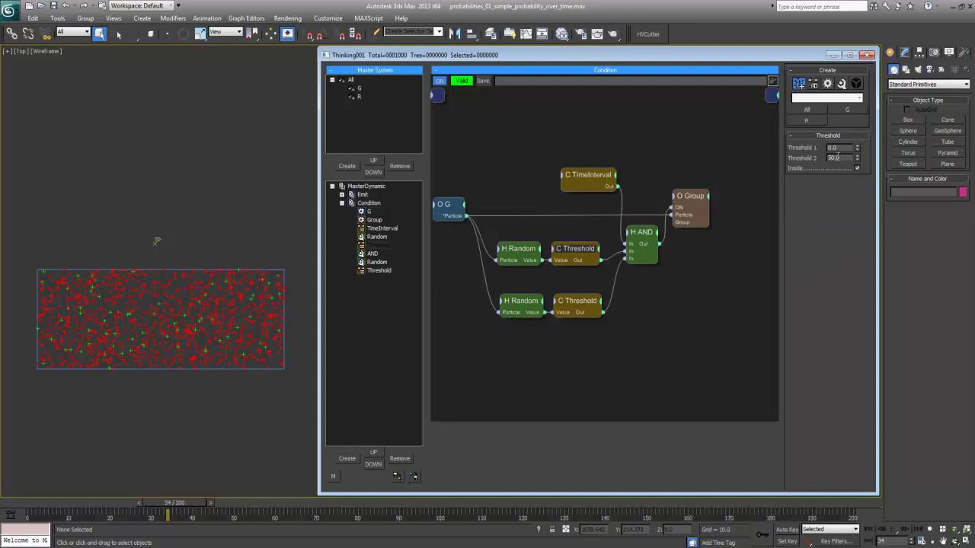
pyautogui.write('5')
pyautogui.press('Return')
pyautogui.doubleClick(827, 157)
pyautogui.write('10')
pyautogui.press('Return')
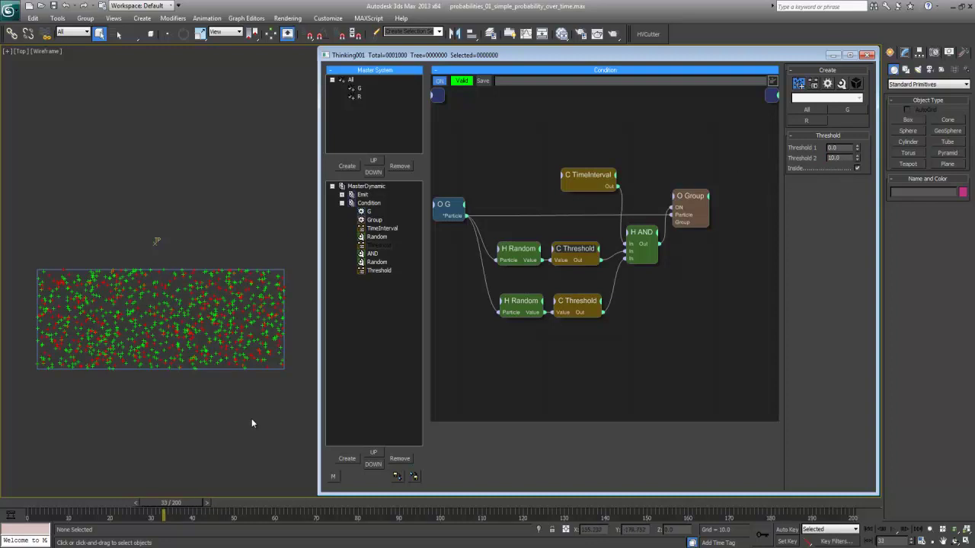
# Play the animation past frame 50 to check the lower probability, and return to frame 0.
pyautogui.press('/')
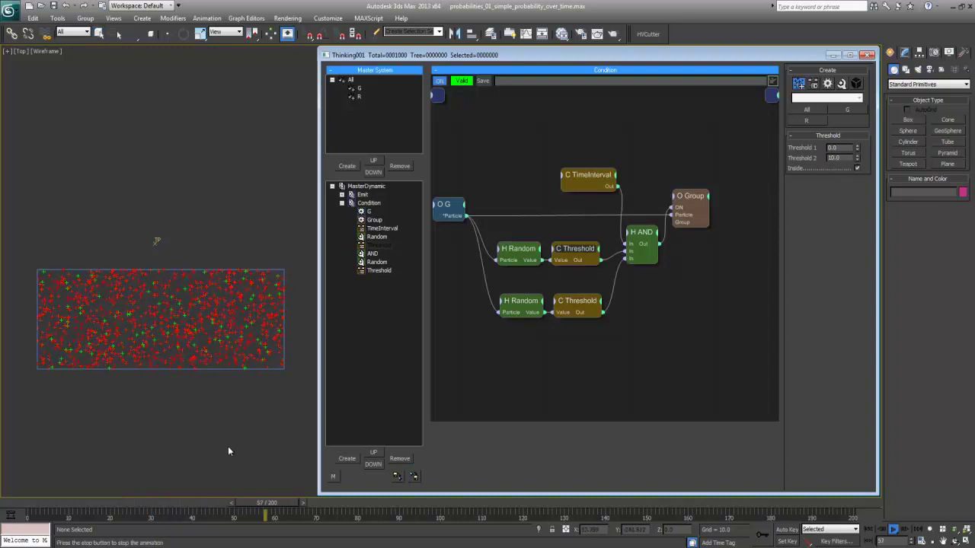
pyautogui.press('Home')
pyautogui.press('q')
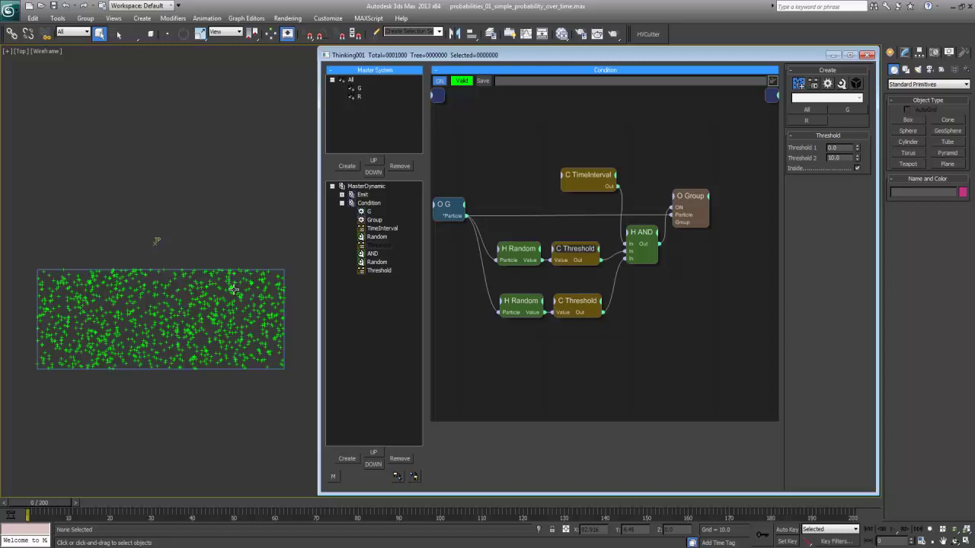
# Set Threshold 2 to 200 on the second Random's Threshold node.
pyautogui.click(582, 302)
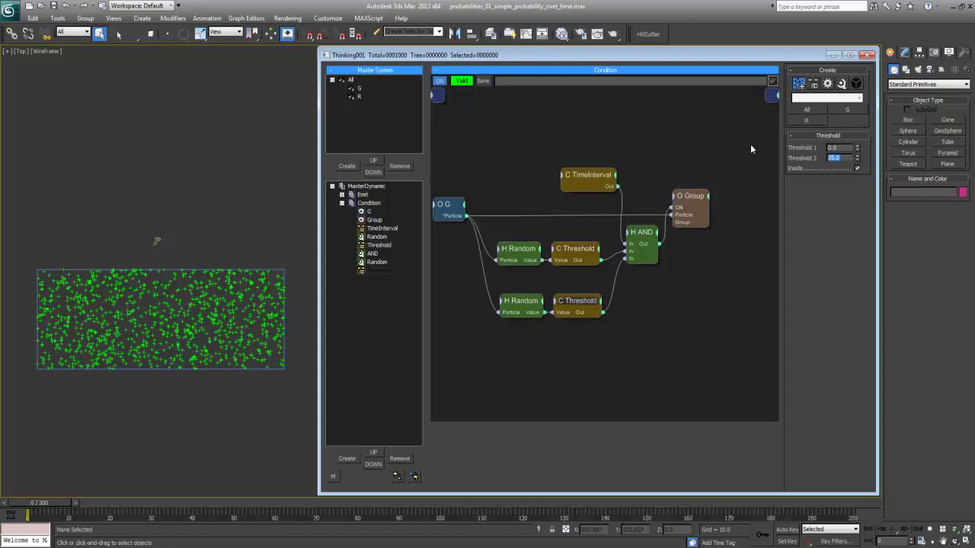
pyautogui.write('200')
pyautogui.press('Return')
# Play the animation repeatedly to watch the group change without the second Random's exclusion, and return to frame 0.
pyautogui.press('/')
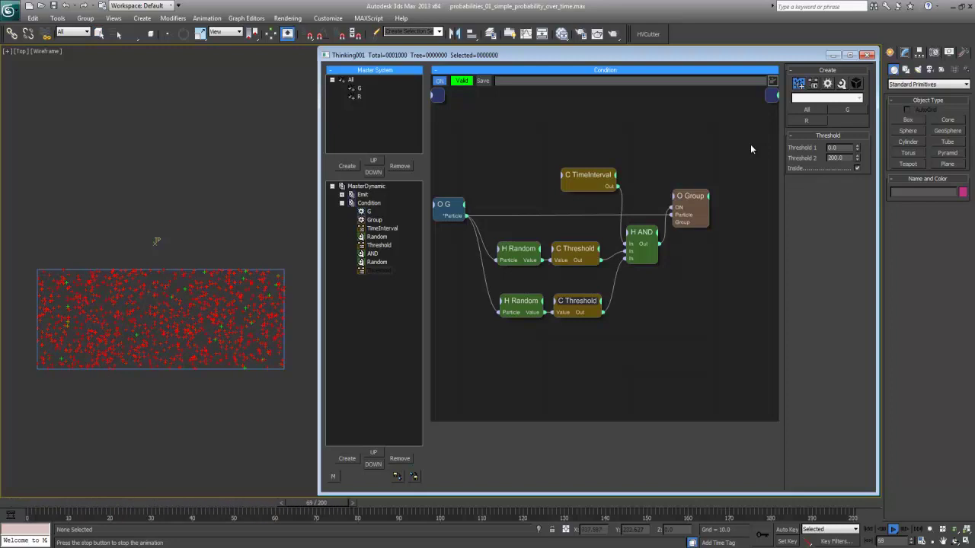
pyautogui.press('/')
pyautogui.press('/')
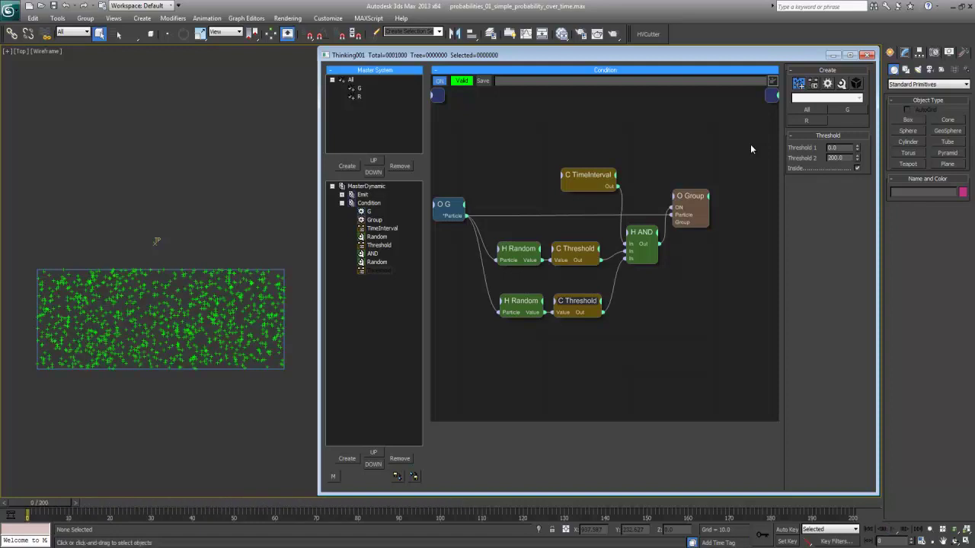
pyautogui.press('q')
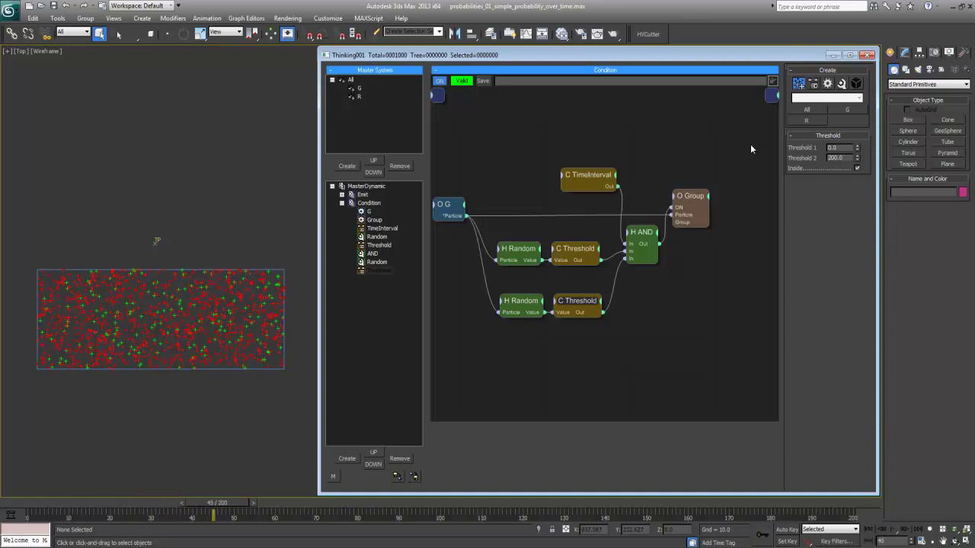
pyautogui.press('Home')
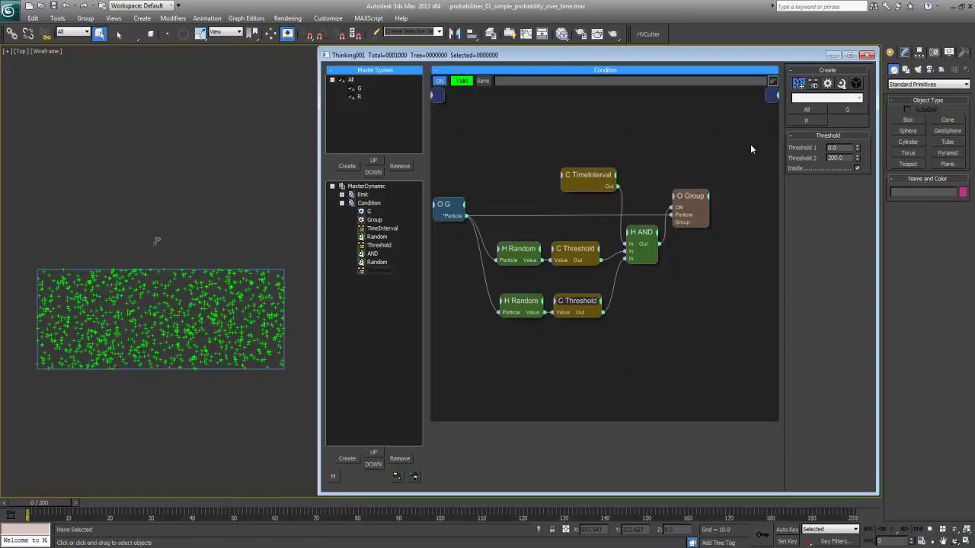
pyautogui.click(707, 148)
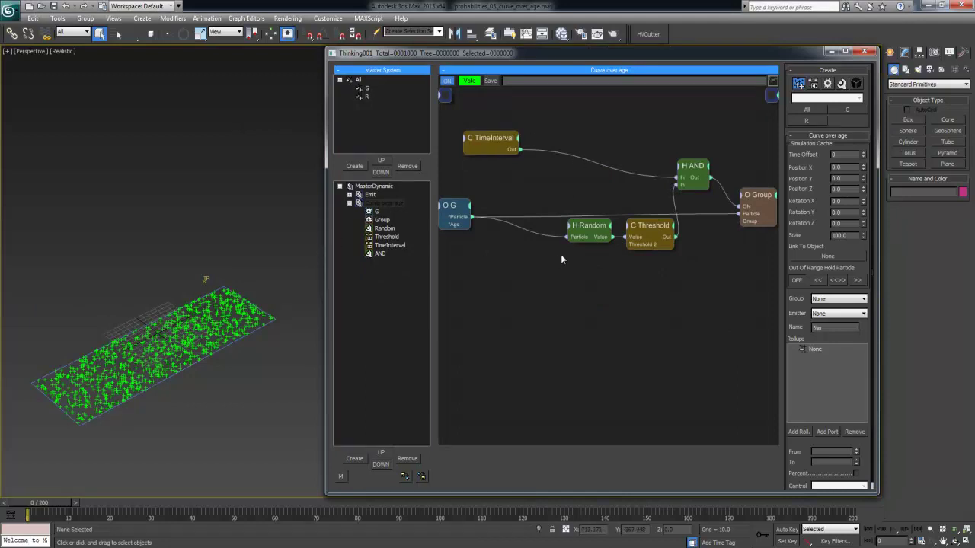
# Add a Timer helper node to the Curve over age network and place it below the G and Random nodes.
pyautogui.doubleClick(558, 280)
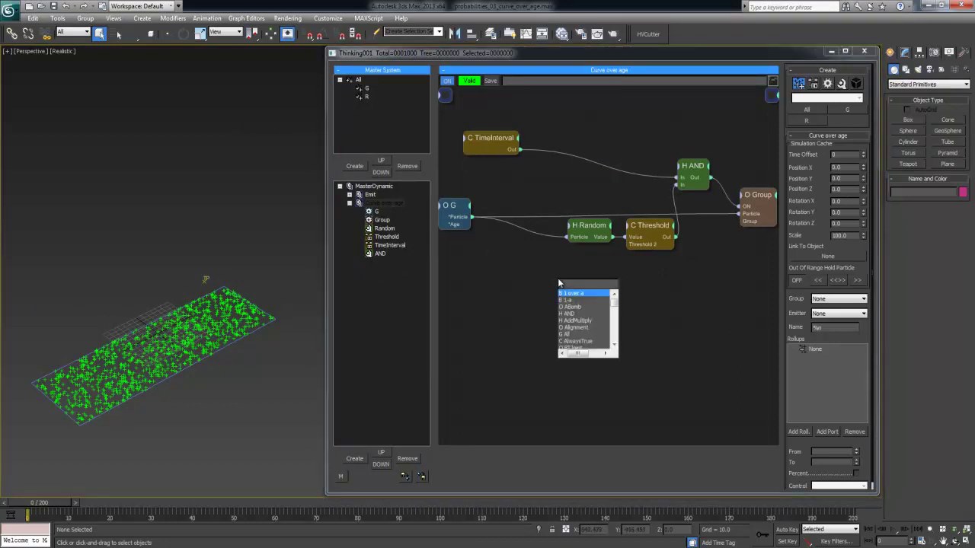
pyautogui.write('tim')
pyautogui.write('me')
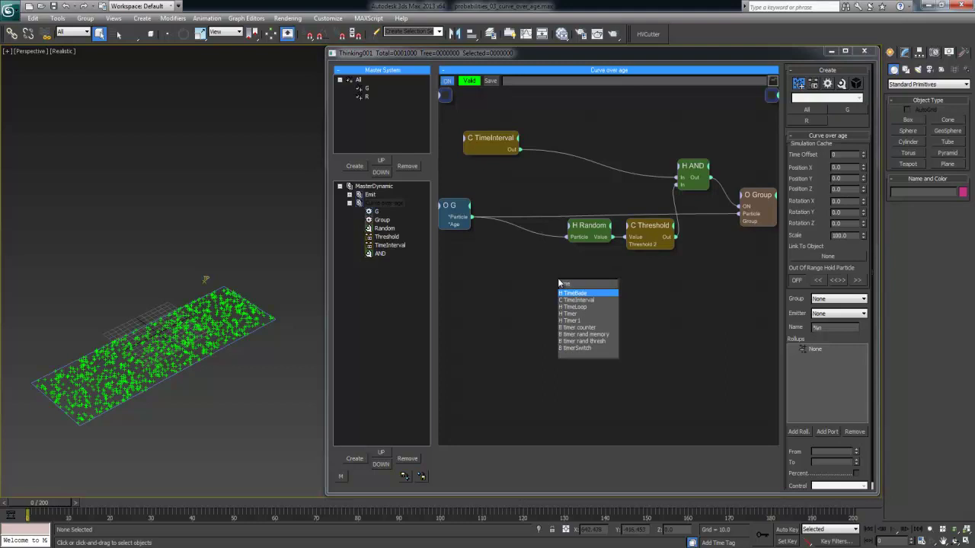
pyautogui.write('r')
pyautogui.press('Return')
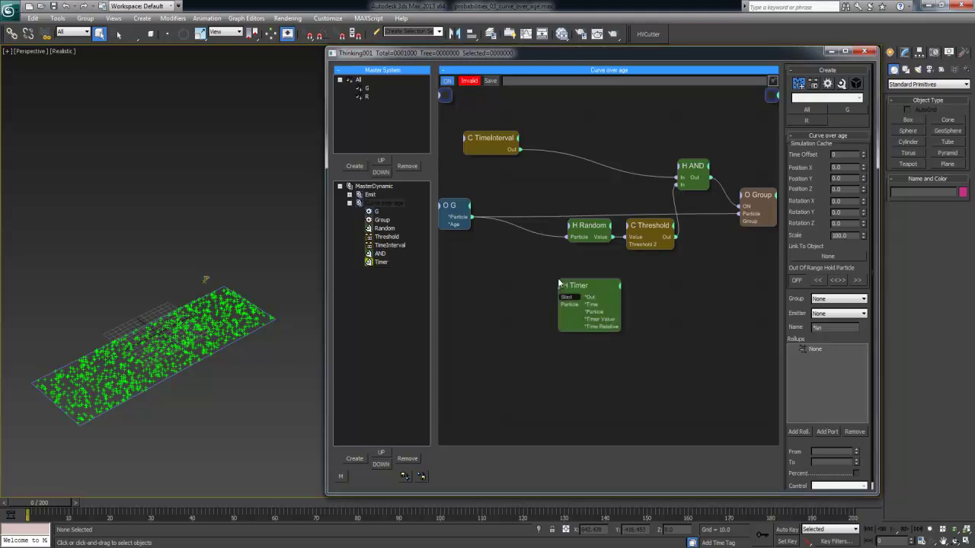
pyautogui.moveTo(575, 285); pyautogui.dragTo(499, 261)
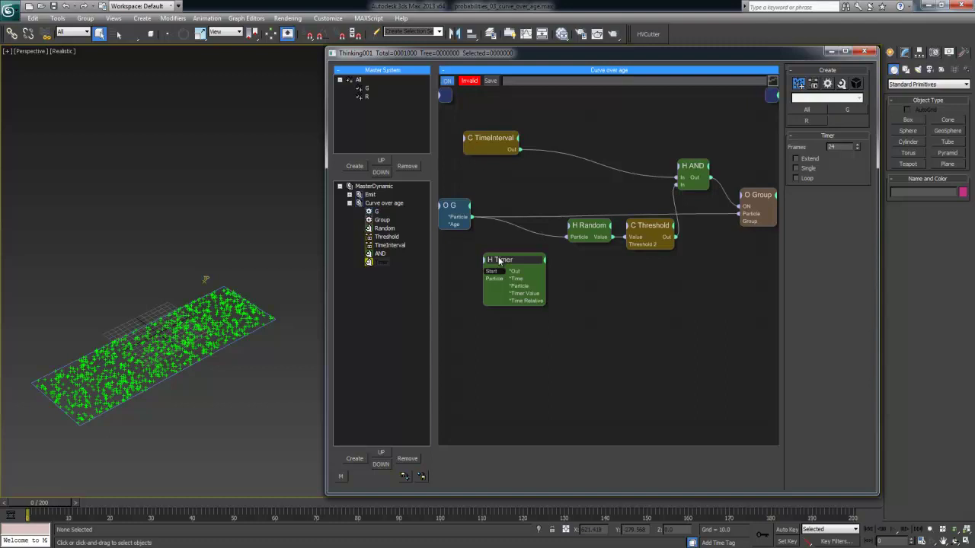
pyautogui.click(522, 202)
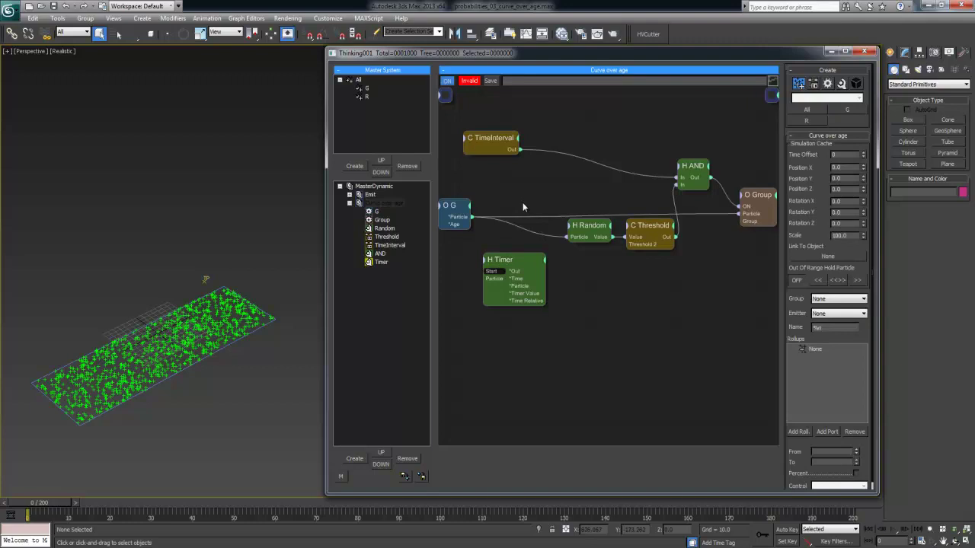
# Place the Timer node above the G node and connect the TimeInterval's Out to the Timer's Start input.
pyautogui.moveTo(520, 204); pyautogui.dragTo(633, 221, button='middle')
pyautogui.moveTo(566, 222); pyautogui.dragTo(495, 217)
pyautogui.click(556, 196)
pyautogui.moveTo(628, 274); pyautogui.dragTo(566, 183)
pyautogui.click(591, 122)
pyautogui.click(571, 139)
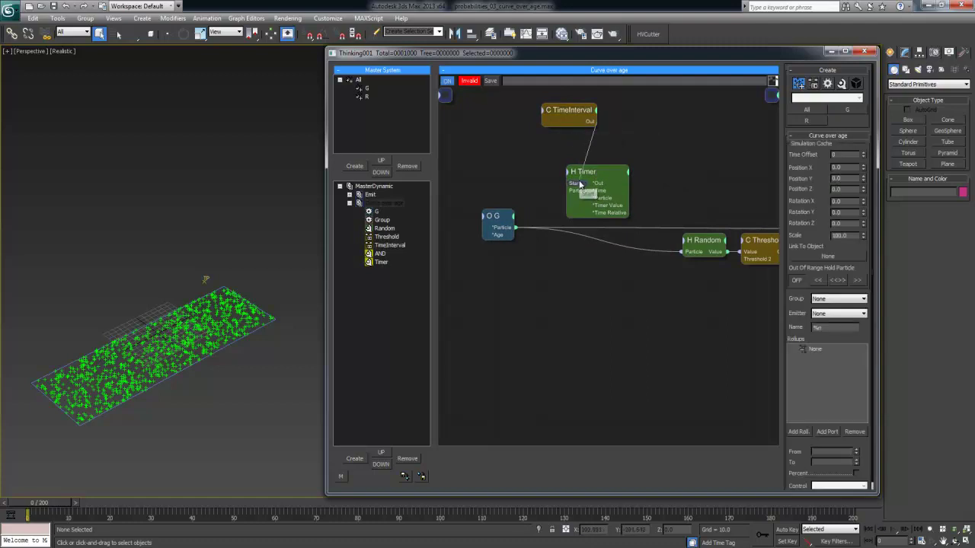
pyautogui.moveTo(571, 116); pyautogui.dragTo(513, 138)
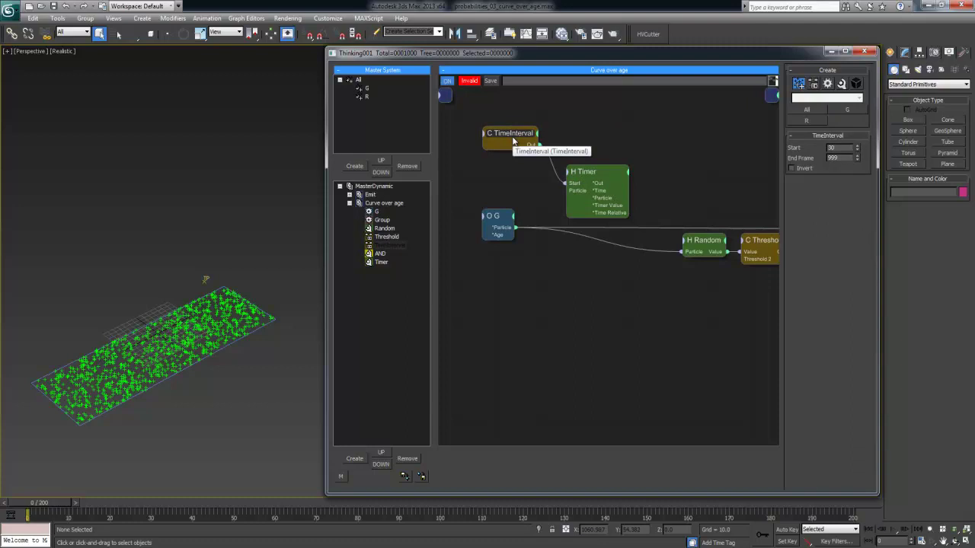
pyautogui.moveTo(575, 126); pyautogui.dragTo(598, 134, button='middle')
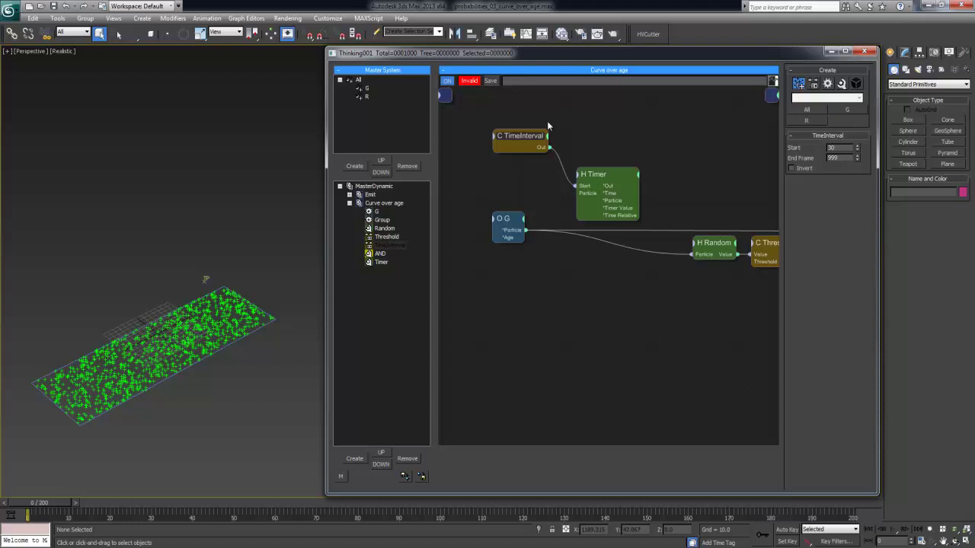
# Connect the G node's Particle output to the Timer's Particle input.
pyautogui.click(603, 157)
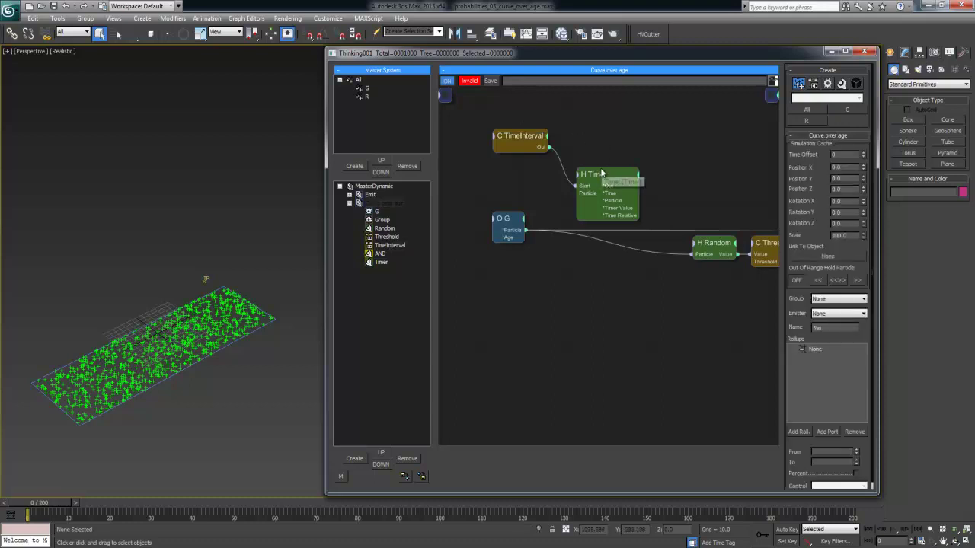
pyautogui.moveTo(601, 173); pyautogui.dragTo(526, 230)
pyautogui.click(611, 143)
pyautogui.moveTo(691, 198); pyautogui.dragTo(591, 212, button='middle')
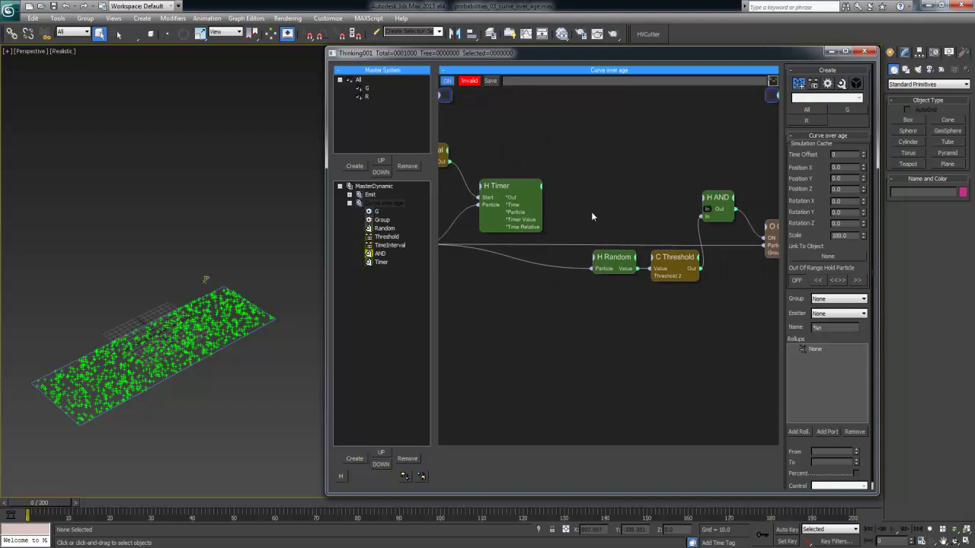
# Set the Timer's duration to 100 frames.
pyautogui.click(531, 199)
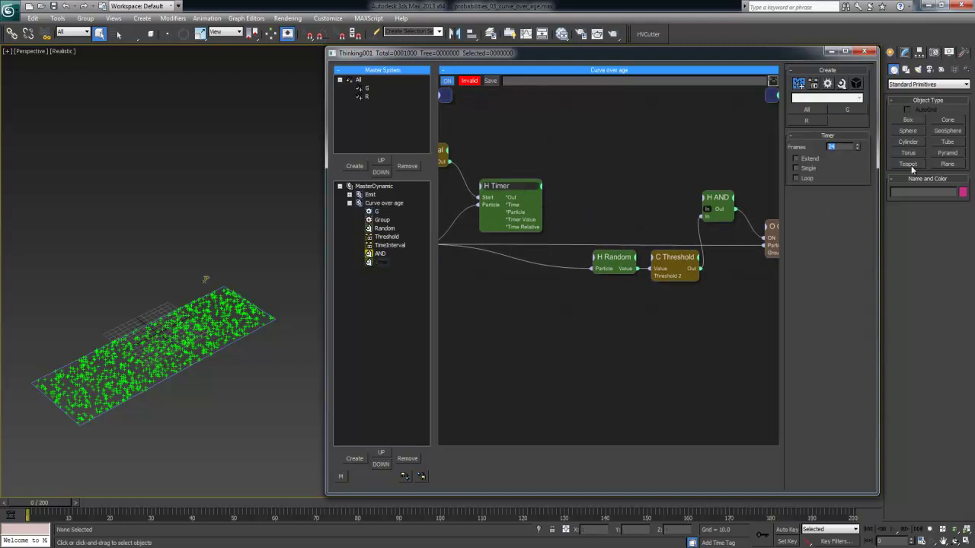
pyautogui.click(701, 187)
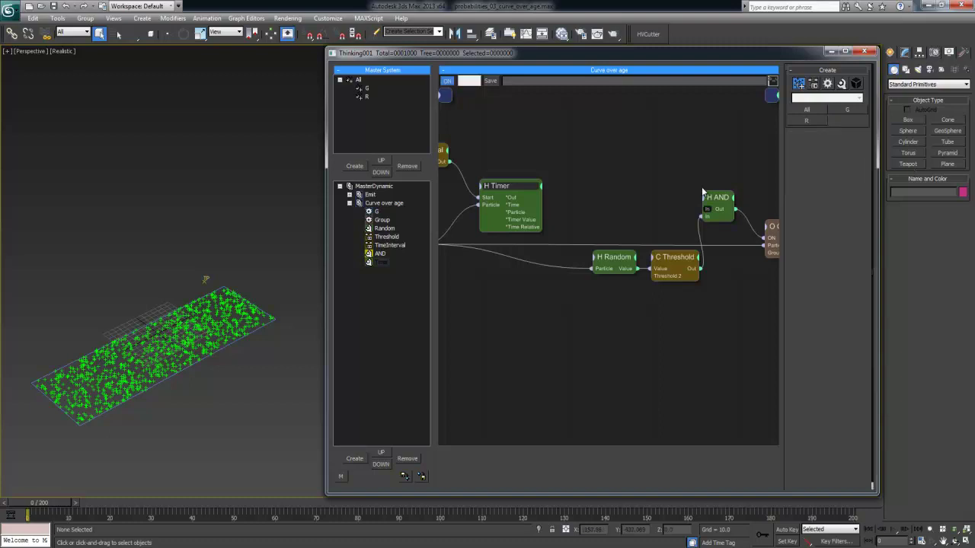
pyautogui.click(509, 188)
pyautogui.click(649, 180)
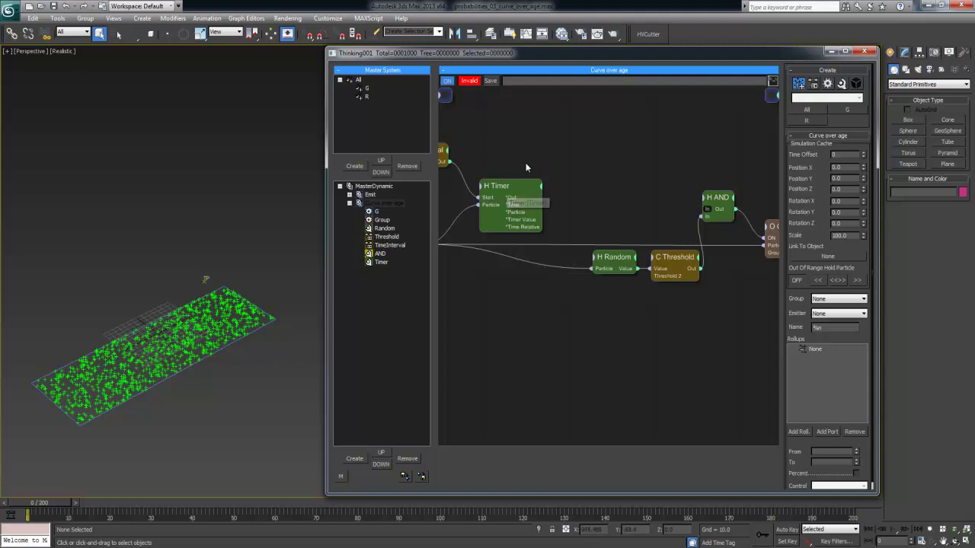
# Feed the Timer's Particle output into the Particle inputs of the Group and Random nodes instead of the G node's output.
pyautogui.moveTo(526, 164); pyautogui.dragTo(565, 160, button='middle')
pyautogui.click(554, 190)
pyautogui.moveTo(558, 188); pyautogui.dragTo(540, 188)
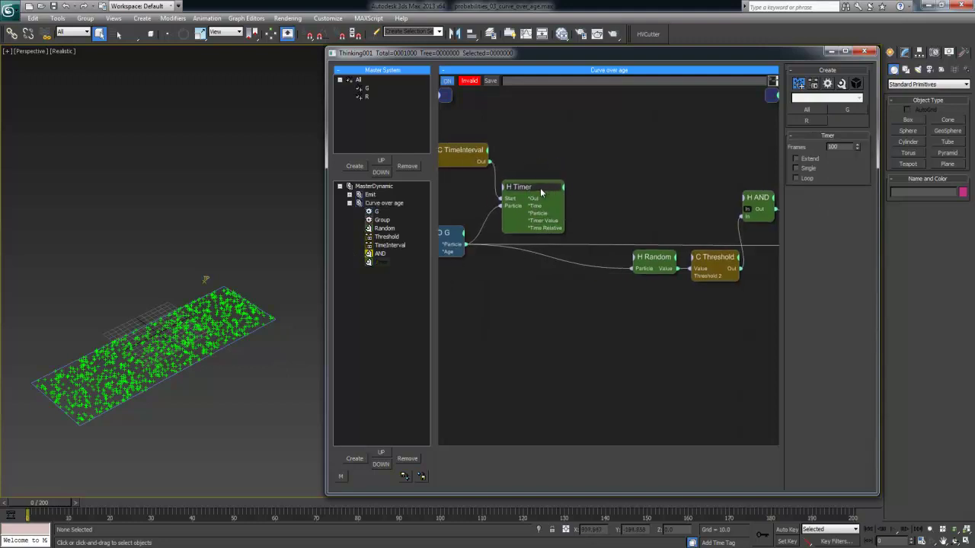
pyautogui.click(567, 167)
pyautogui.moveTo(649, 199); pyautogui.dragTo(521, 203, button='middle')
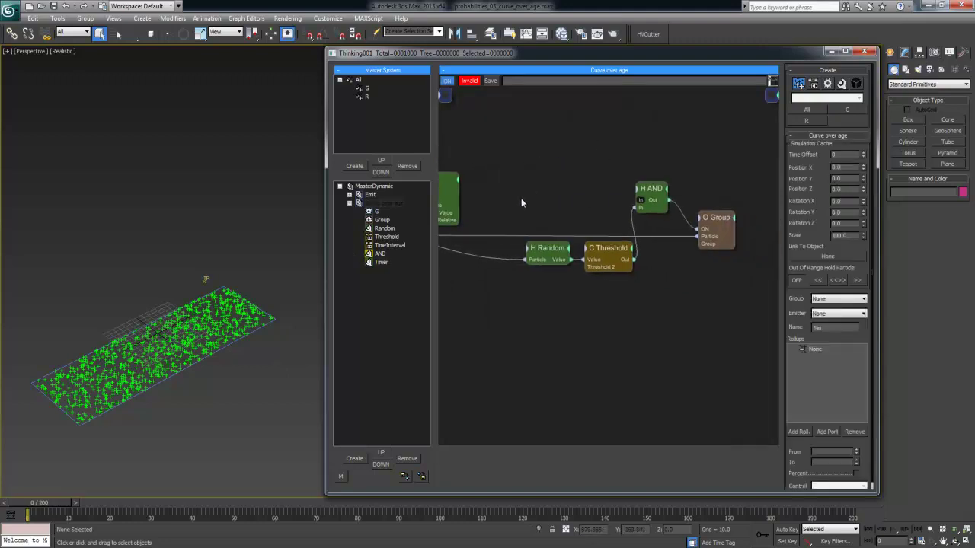
pyautogui.moveTo(704, 237); pyautogui.dragTo(542, 205)
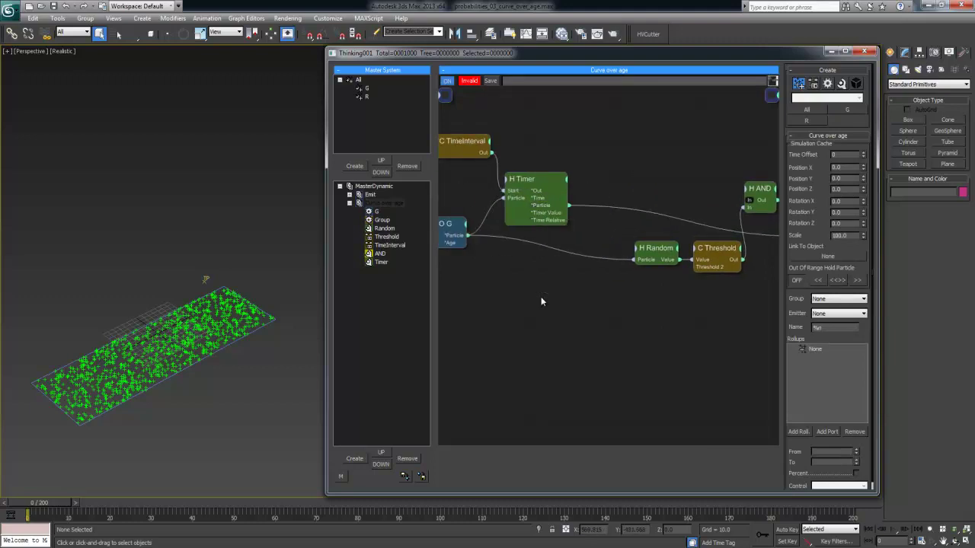
pyautogui.moveTo(541, 296); pyautogui.dragTo(568, 300, button='middle')
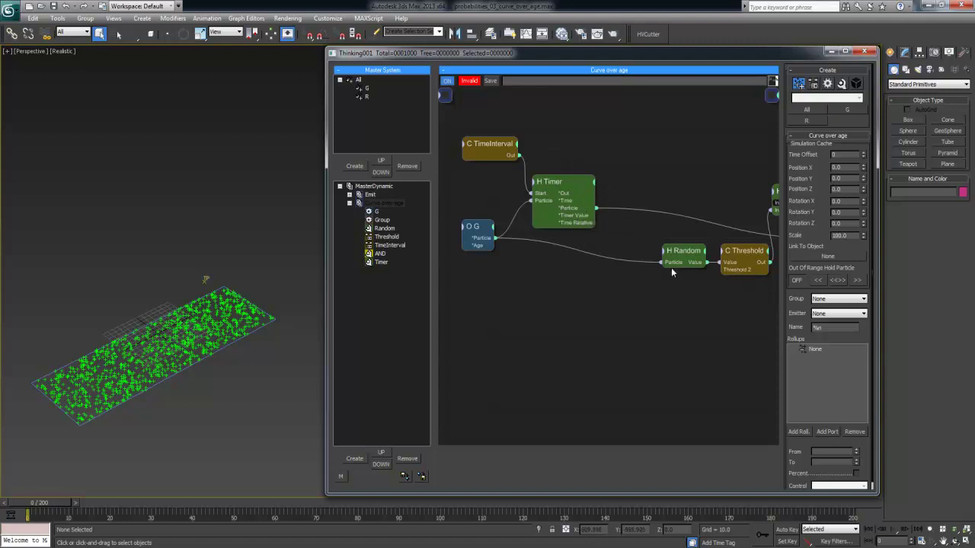
pyautogui.moveTo(672, 265); pyautogui.dragTo(588, 208)
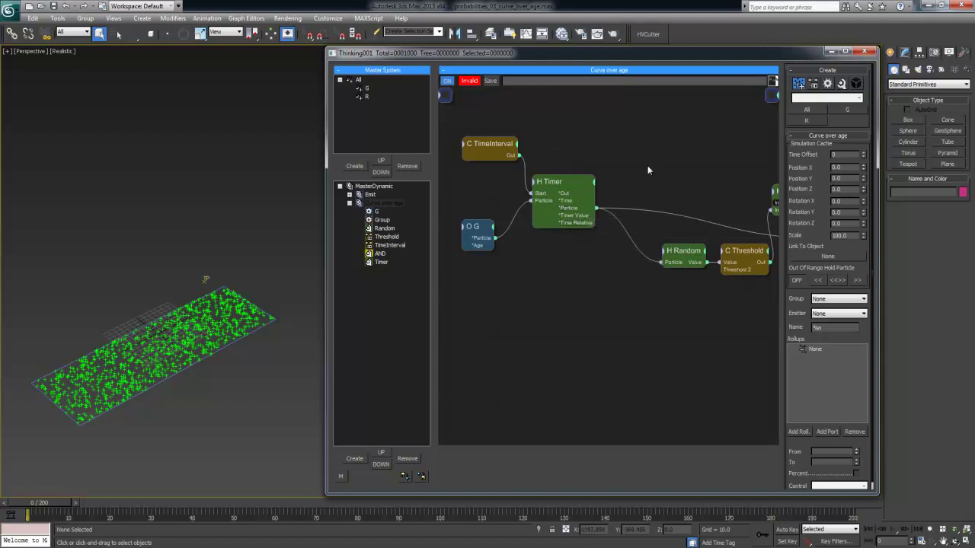
# Move the Random and Threshold nodes up beside the Timer and delete the AND node.
pyautogui.moveTo(647, 167); pyautogui.dragTo(602, 167, button='middle')
pyautogui.moveTo(675, 244); pyautogui.dragTo(660, 175)
pyautogui.click(663, 248)
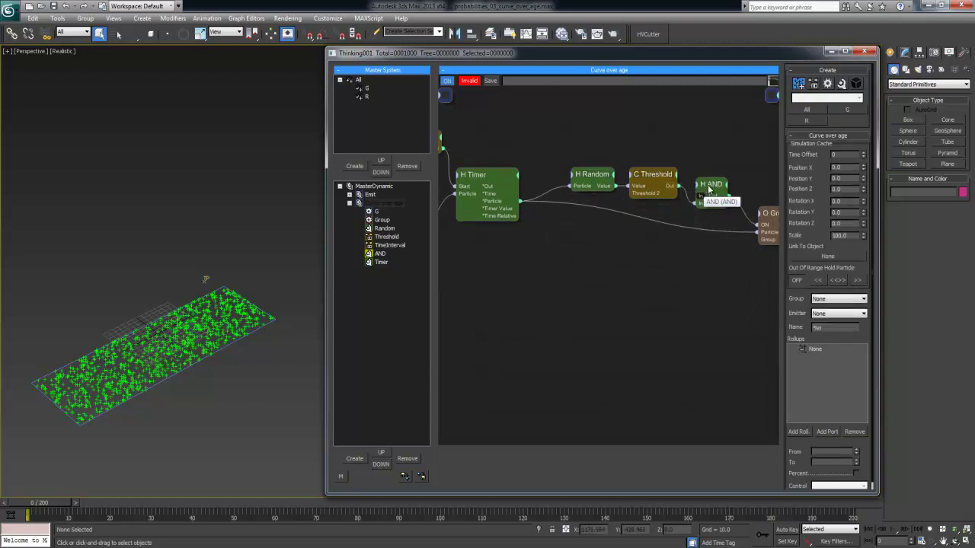
pyautogui.click(708, 187)
pyautogui.press('Delete')
pyautogui.click(666, 240)
pyautogui.moveTo(697, 233); pyautogui.dragTo(633, 218, button='middle')
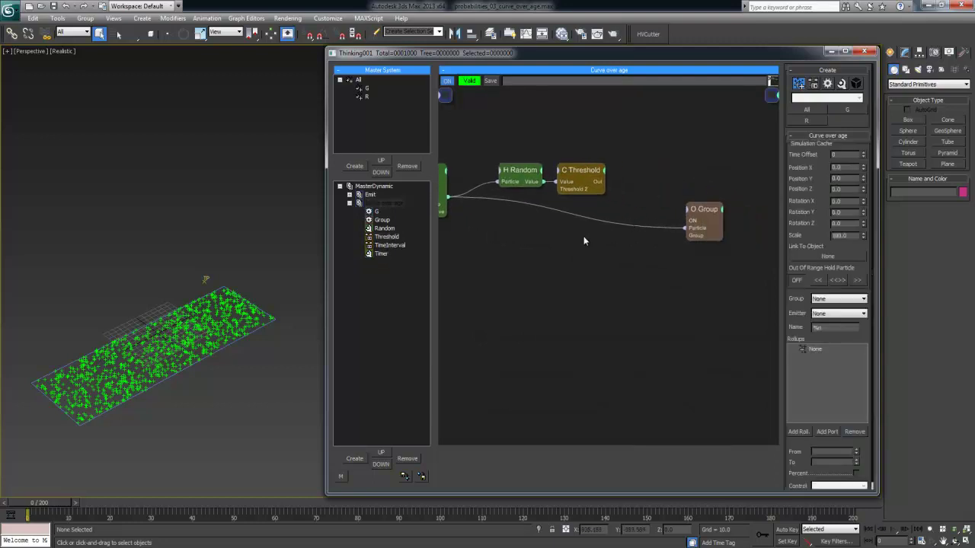
# Add a Float helper node below the Random and Threshold nodes.
pyautogui.moveTo(583, 239); pyautogui.dragTo(731, 242, button='middle')
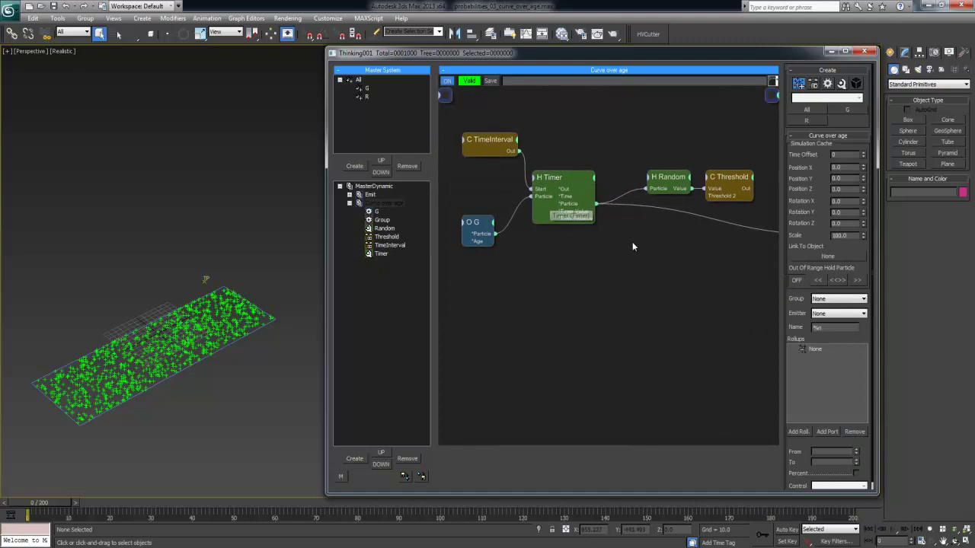
pyautogui.moveTo(631, 242); pyautogui.dragTo(591, 237, button='middle')
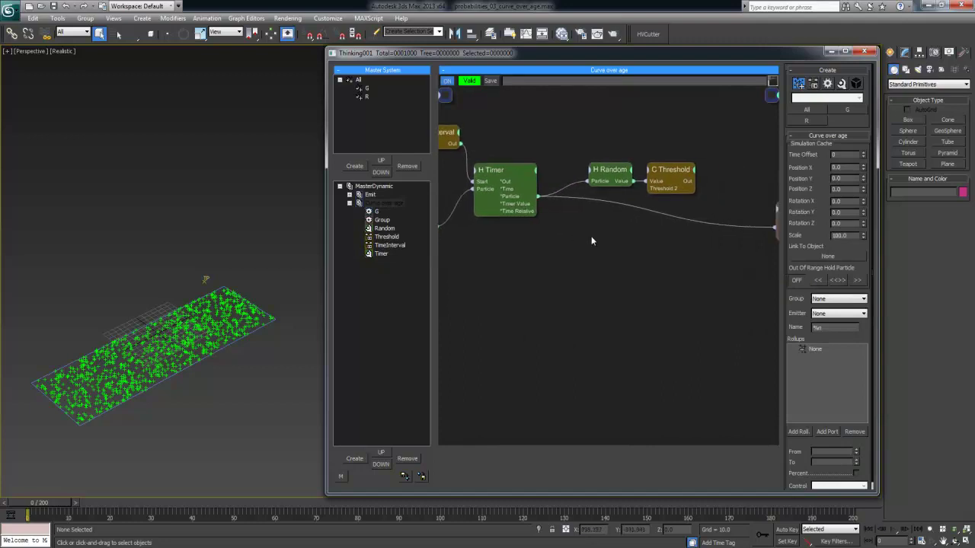
pyautogui.doubleClick(643, 255)
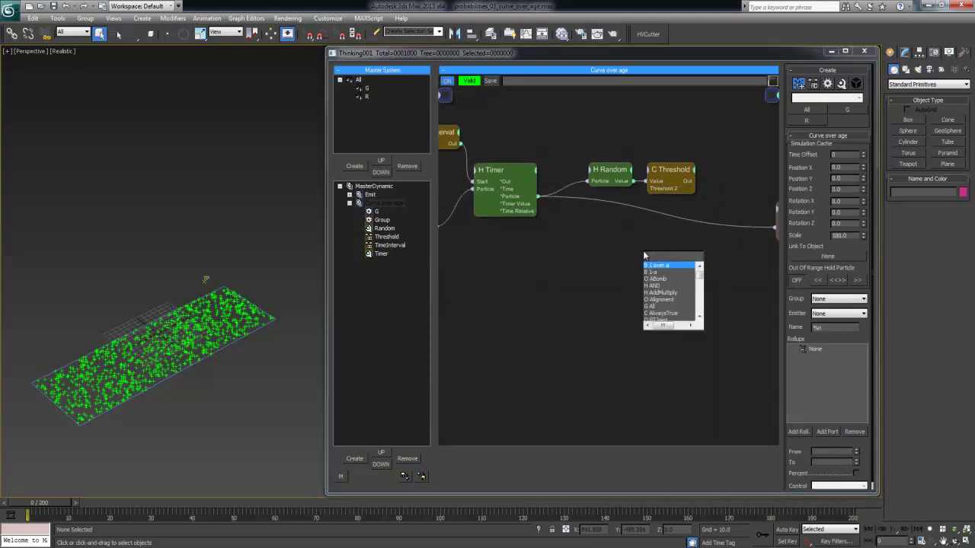
pyautogui.write('float')
pyautogui.press('Return')
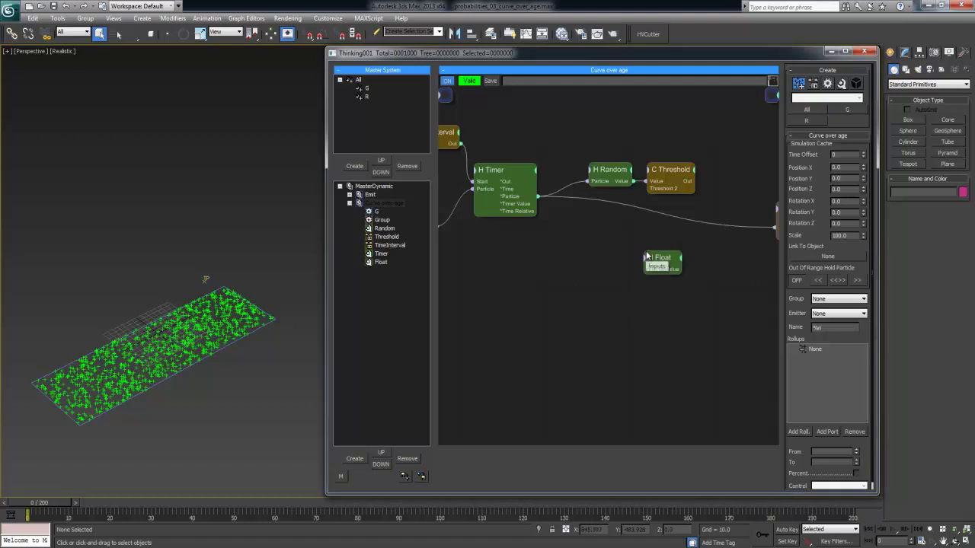
# Turn on Auto Key and keyframe the Float node's Value to 1.0 at frame 100.
pyautogui.click(653, 259)
pyautogui.press('n')
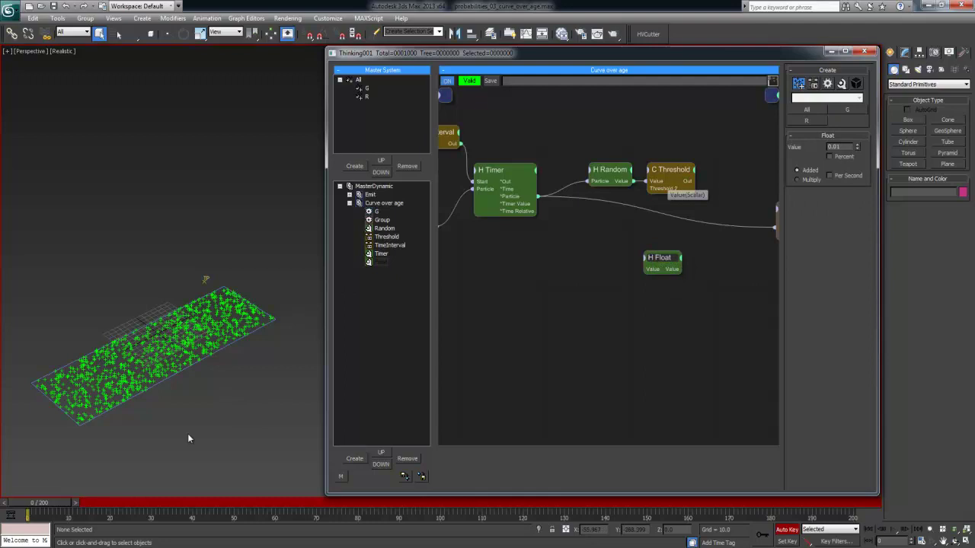
pyautogui.moveTo(43, 504); pyautogui.dragTo(441, 517)
pyautogui.doubleClick(835, 146)
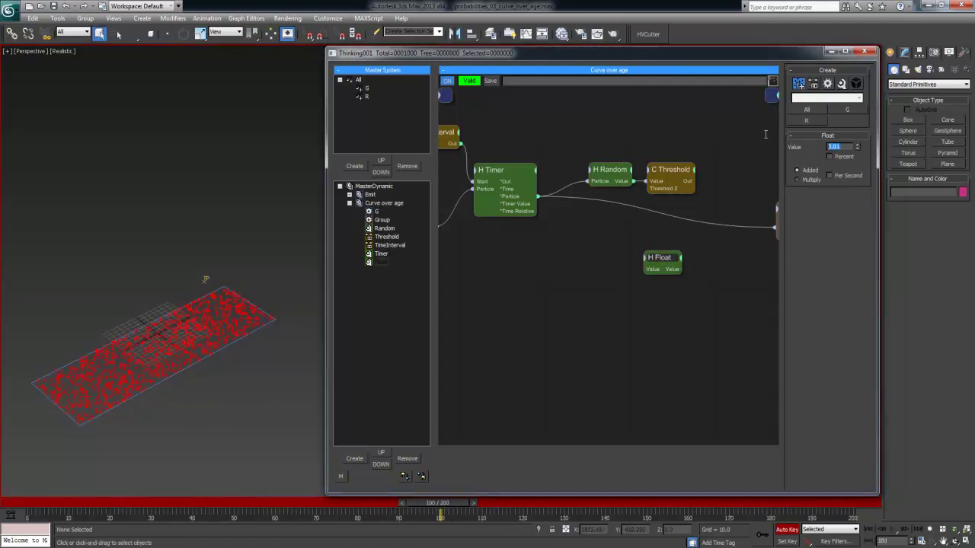
# Rename the Float node to curve and reposition it below the Threshold node.
pyautogui.moveTo(675, 261); pyautogui.dragTo(708, 245)
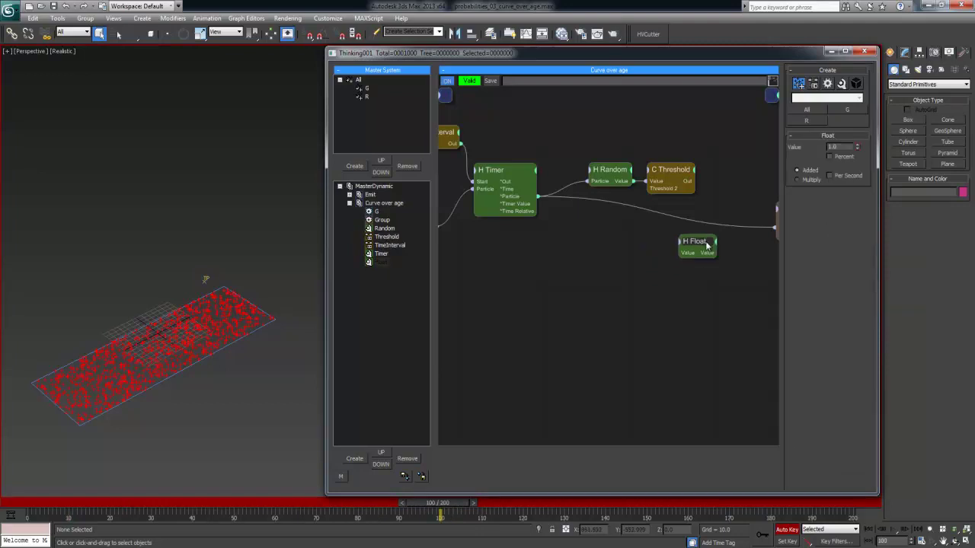
pyautogui.click(381, 263)
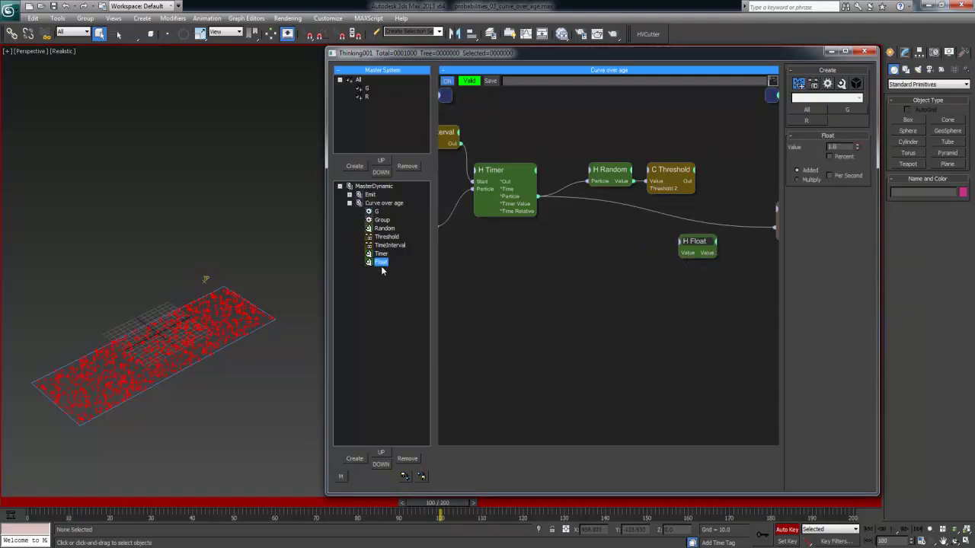
pyautogui.click(383, 263)
pyautogui.write('curve')
pyautogui.press('Return')
pyautogui.click(615, 265)
pyautogui.moveTo(699, 242); pyautogui.dragTo(709, 258)
pyautogui.click(621, 259)
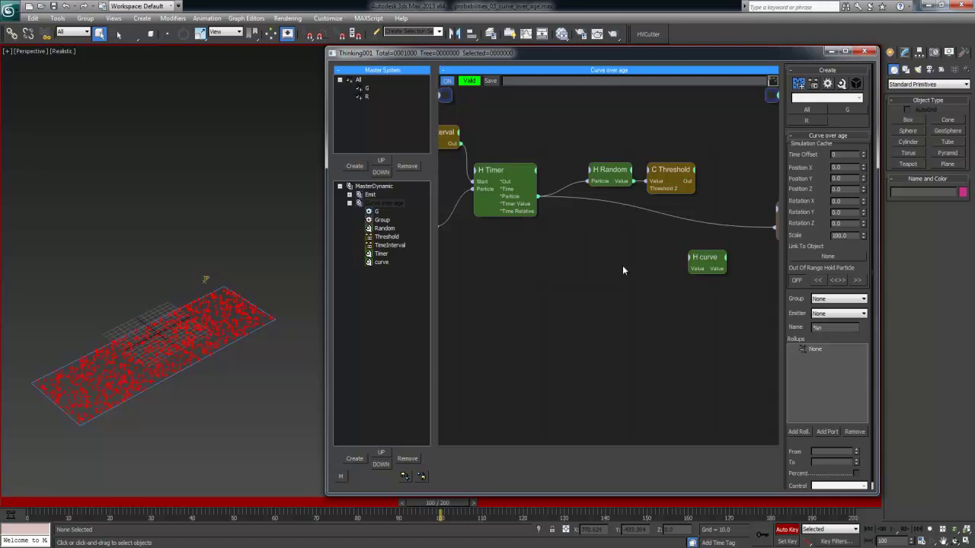
# Expose the Time input on the curve node and move the node closer beneath the Threshold.
pyautogui.click(693, 267)
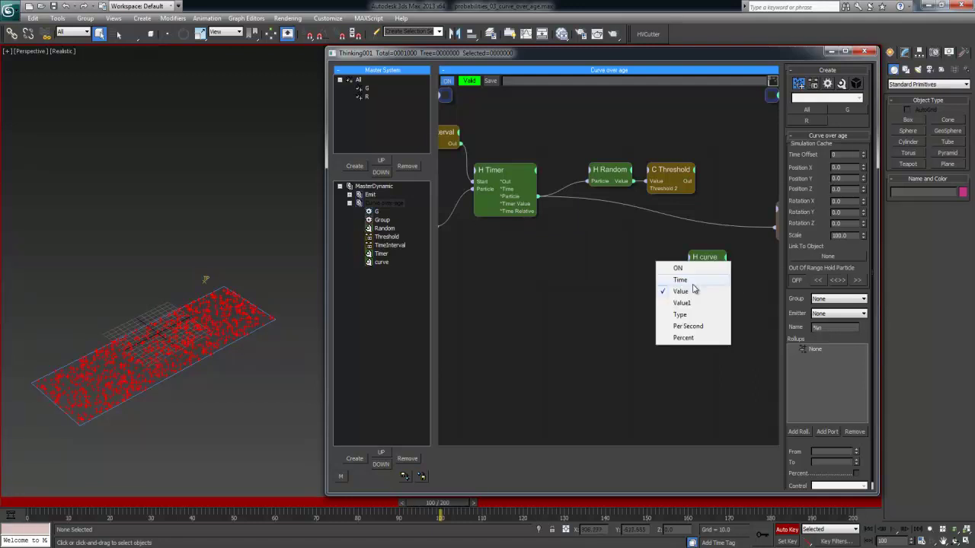
pyautogui.click(686, 280)
pyautogui.moveTo(705, 274); pyautogui.dragTo(670, 252)
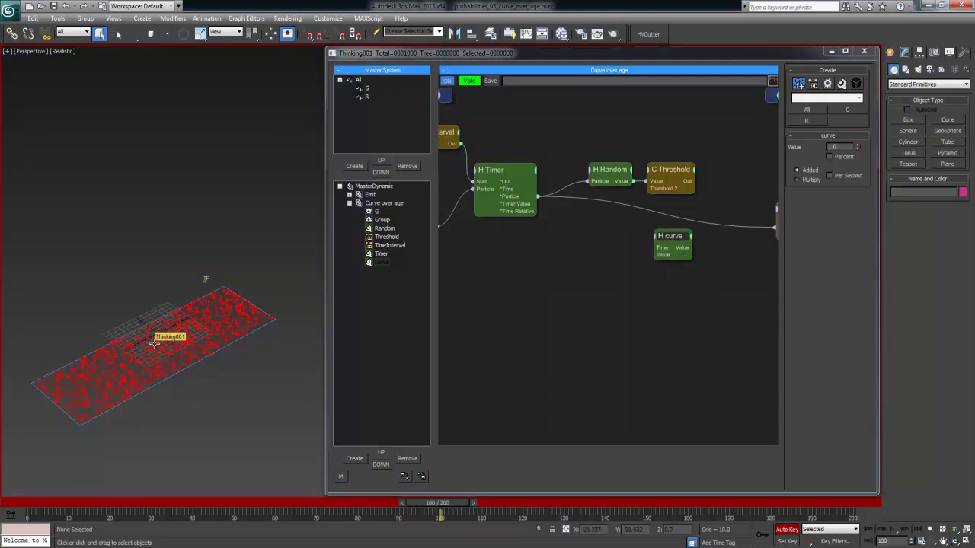
# Add a ValueToTime helper node beside the curve node and connect the Timer's Time Relative output to its Value input.
pyautogui.doubleClick(573, 260)
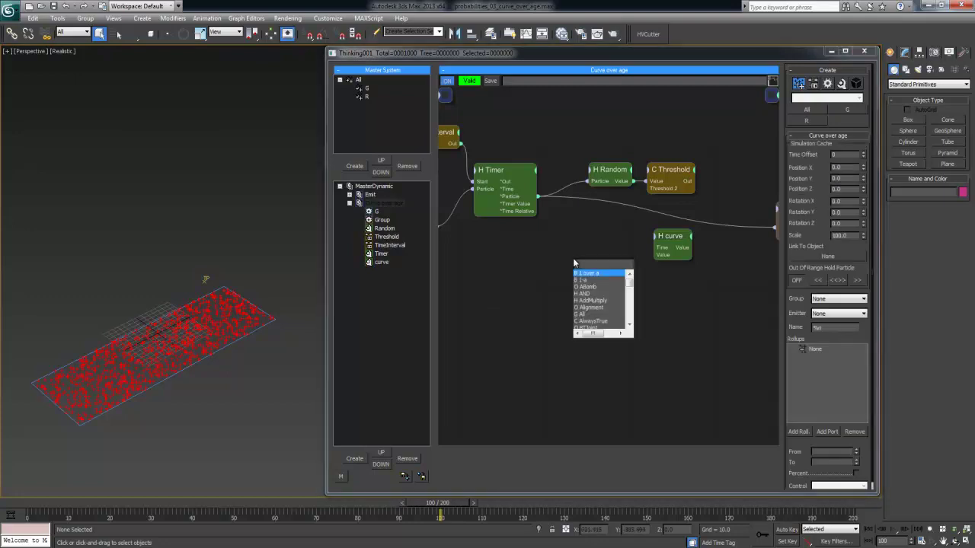
pyautogui.write('valu')
pyautogui.press('Return')
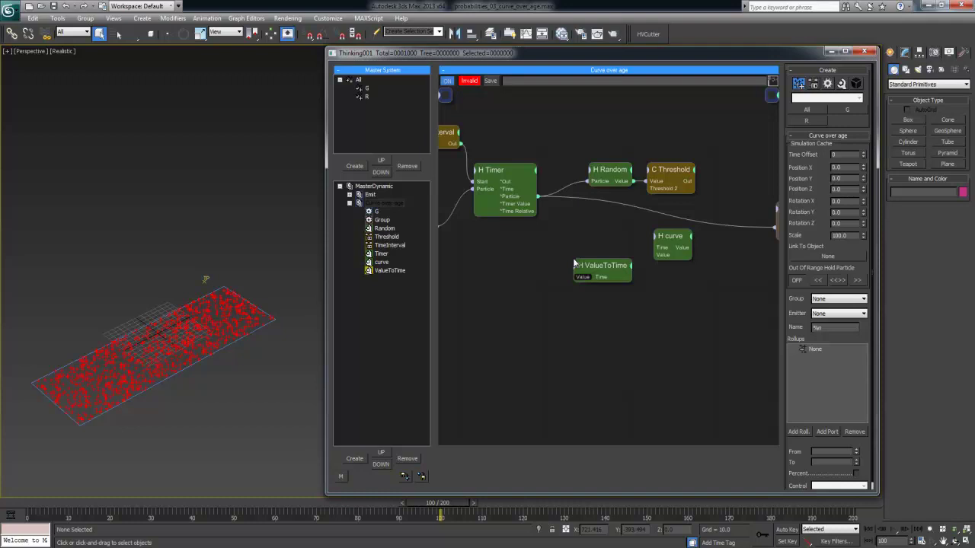
pyautogui.moveTo(579, 266); pyautogui.dragTo(534, 217)
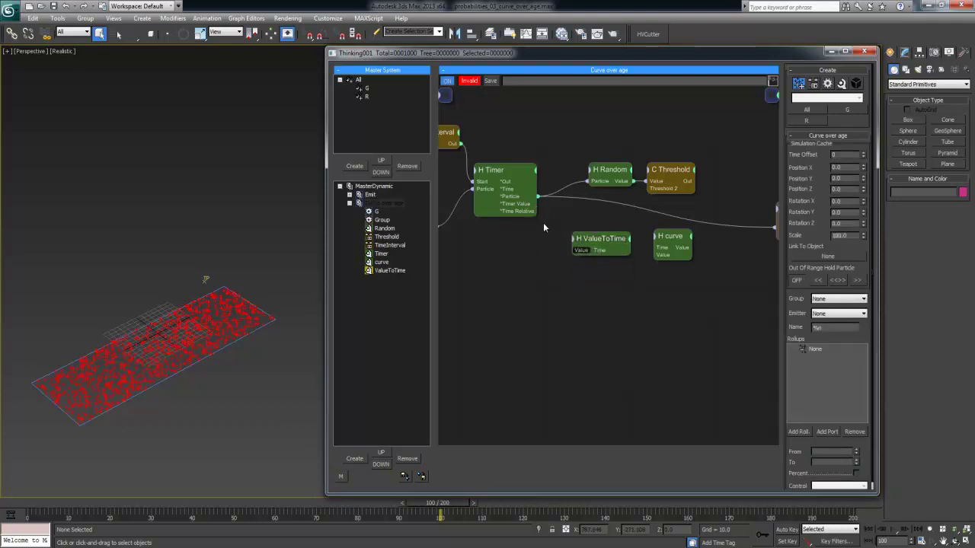
pyautogui.moveTo(581, 250); pyautogui.dragTo(576, 250)
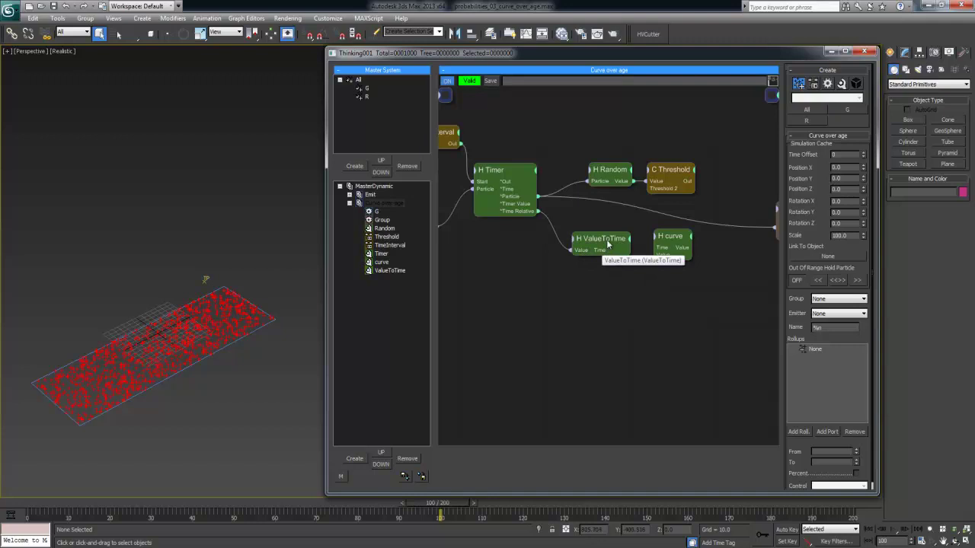
# Set Value2 to 1.0 on the ValueToTime node.
pyautogui.click(607, 242)
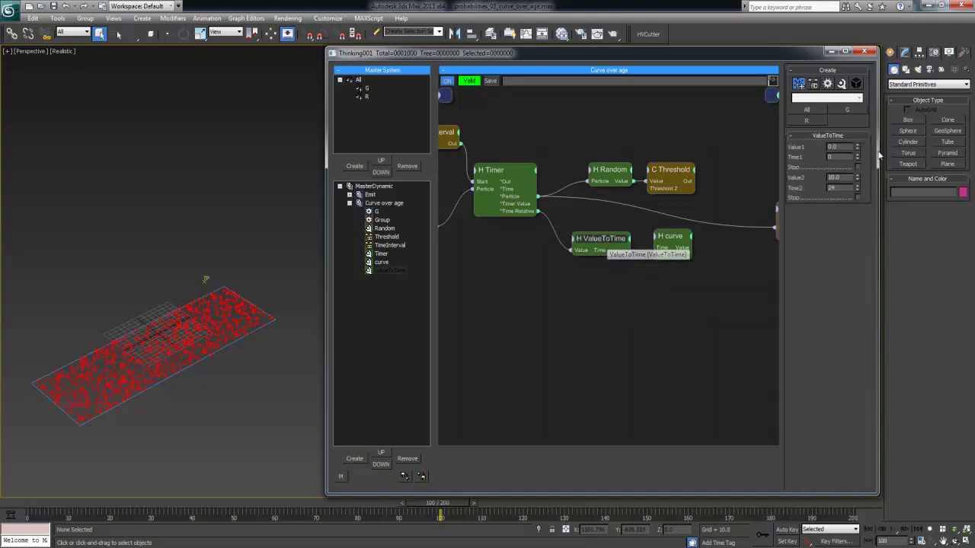
pyautogui.doubleClick(839, 176)
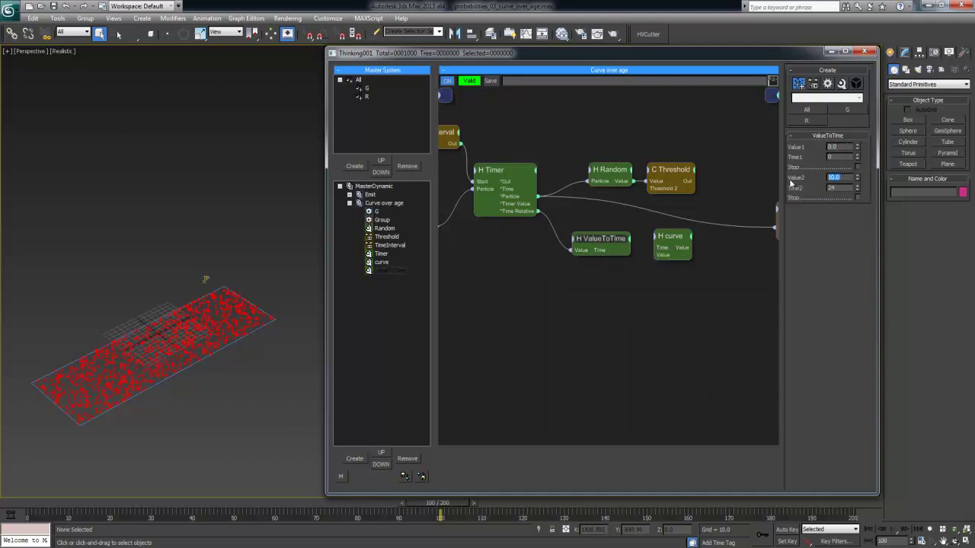
pyautogui.write('1.0')
pyautogui.press('Tab')
pyautogui.doubleClick(842, 156)
# Connect the ValueToTime node's Time output to the curve node's Time input.
pyautogui.click(669, 242)
pyautogui.click(647, 266)
pyautogui.moveTo(660, 249); pyautogui.dragTo(620, 250)
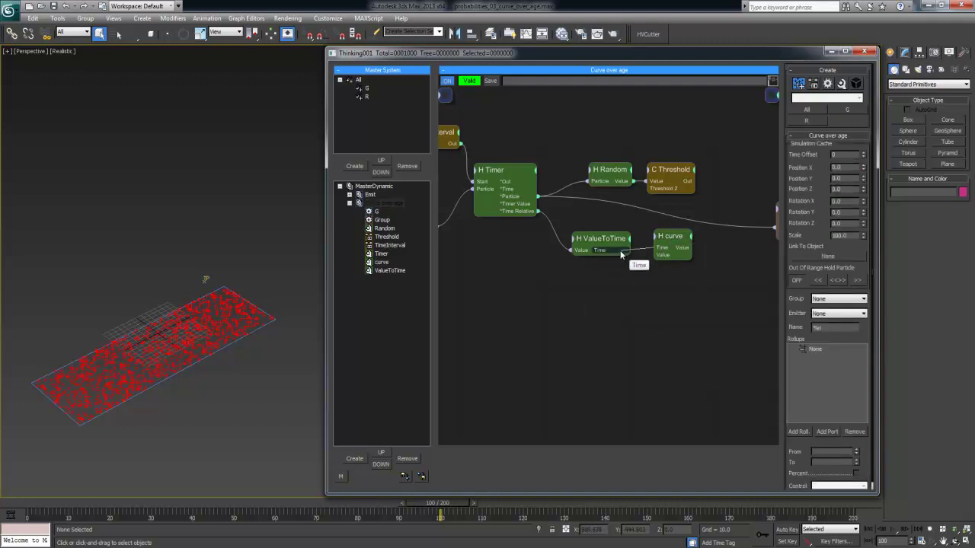
# Rearrange the Threshold and curve nodes and connect the curve's Value output to the Threshold 2 input.
pyautogui.moveTo(708, 276); pyautogui.dragTo(651, 280, button='middle')
pyautogui.click(623, 242)
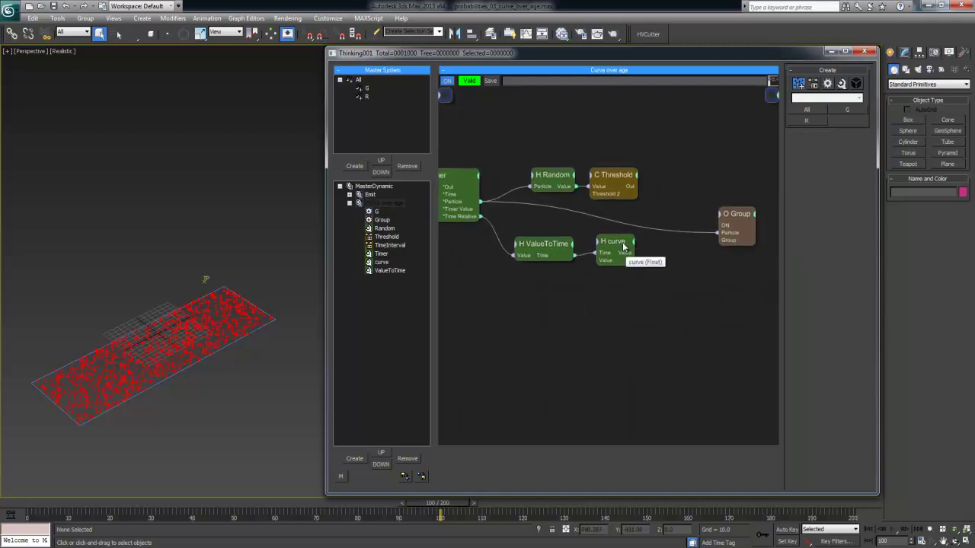
pyautogui.click(665, 178)
pyautogui.moveTo(599, 197); pyautogui.dragTo(625, 242)
pyautogui.moveTo(629, 196); pyautogui.dragTo(631, 256)
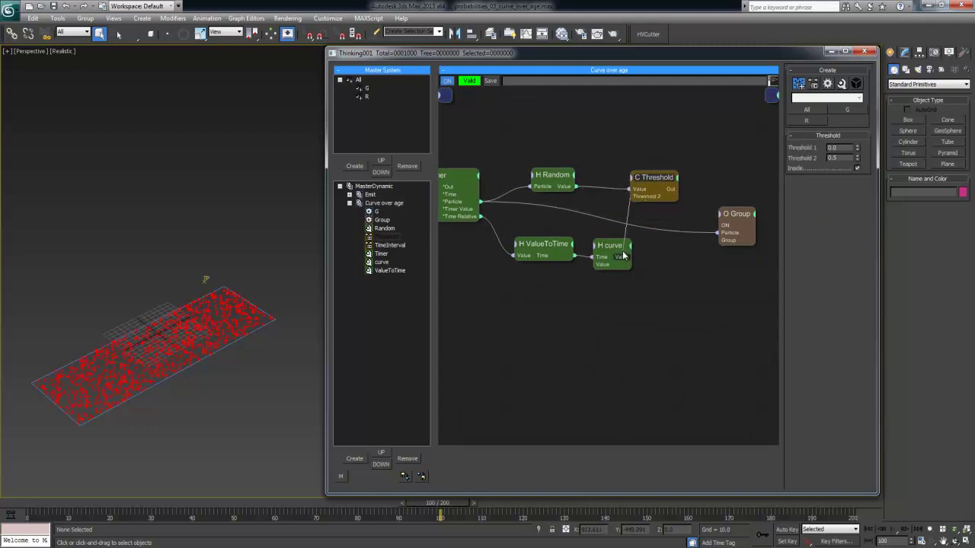
# Move the Group node beside the Threshold node and connect the Threshold's Out output to the Group's ON input.
pyautogui.moveTo(728, 234); pyautogui.dragTo(721, 212)
pyautogui.moveTo(678, 189); pyautogui.dragTo(711, 202)
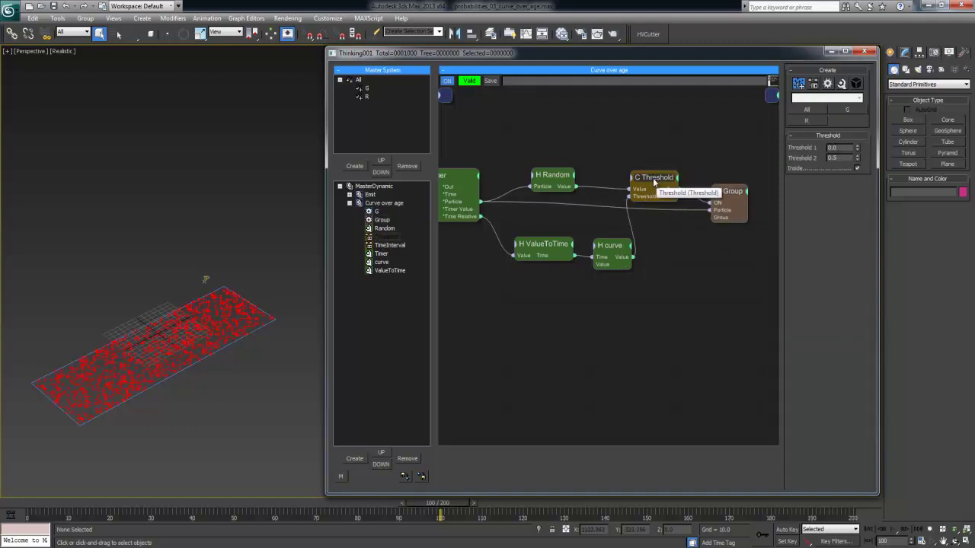
# Check the Random and curve node settings, play the particle animation, and return to frame 0.
pyautogui.click(552, 178)
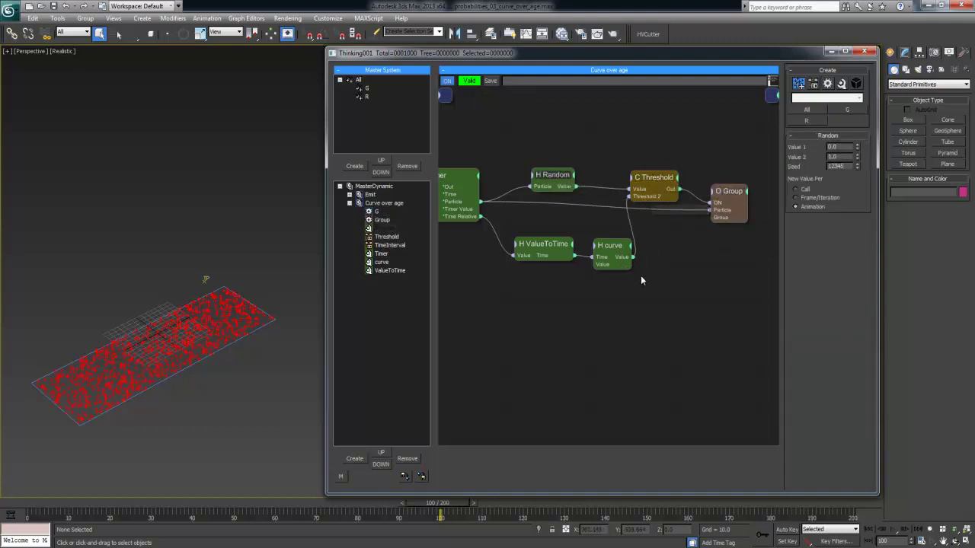
pyautogui.click(623, 261)
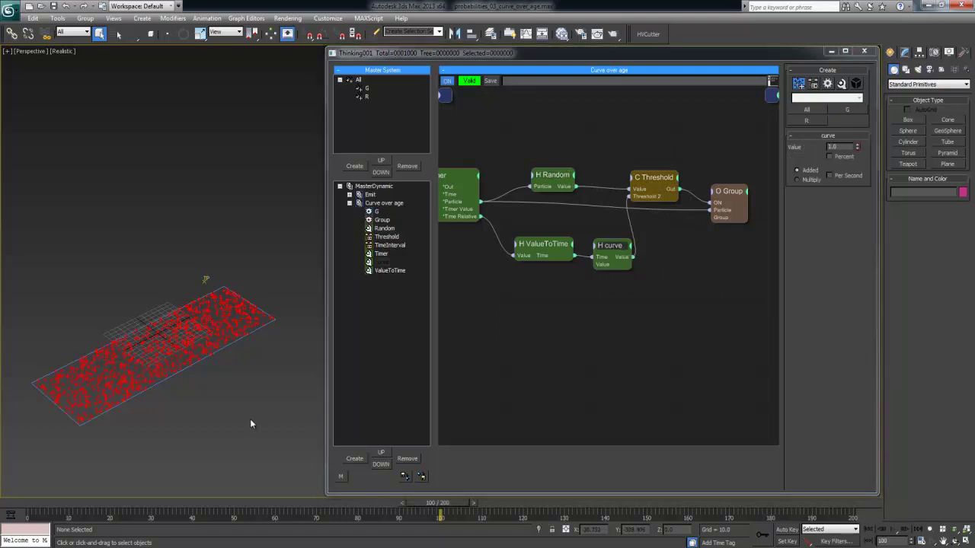
pyautogui.press('/')
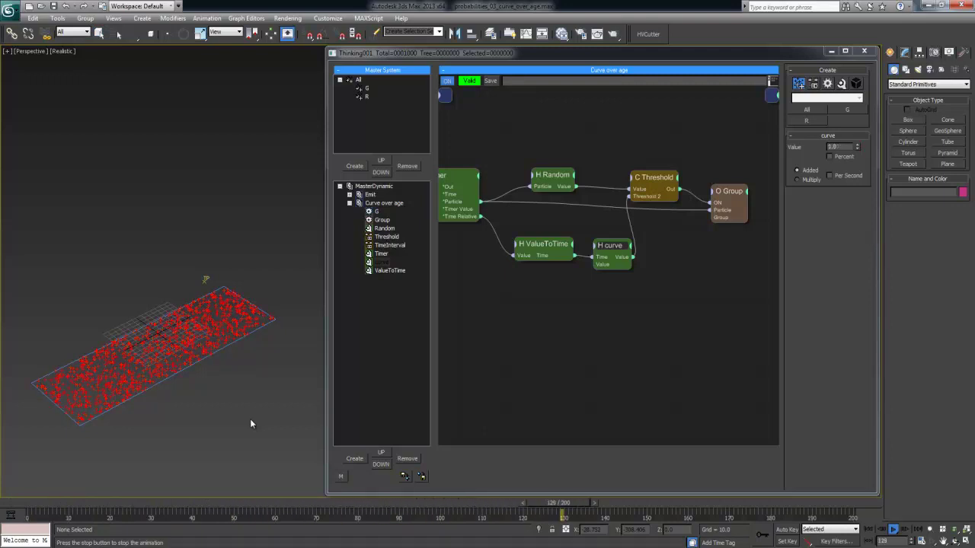
pyautogui.press('/')
pyautogui.press('Home')
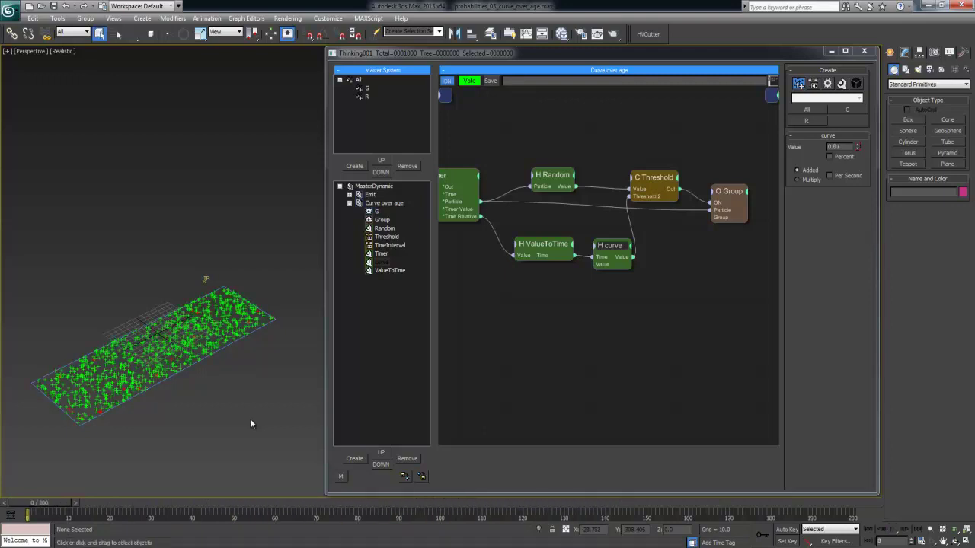
# Show the Thinking001 curve node's Value track in the Curve Editor and change the linear keys to smooth tangents with flat handles.
pyautogui.click(207, 288)
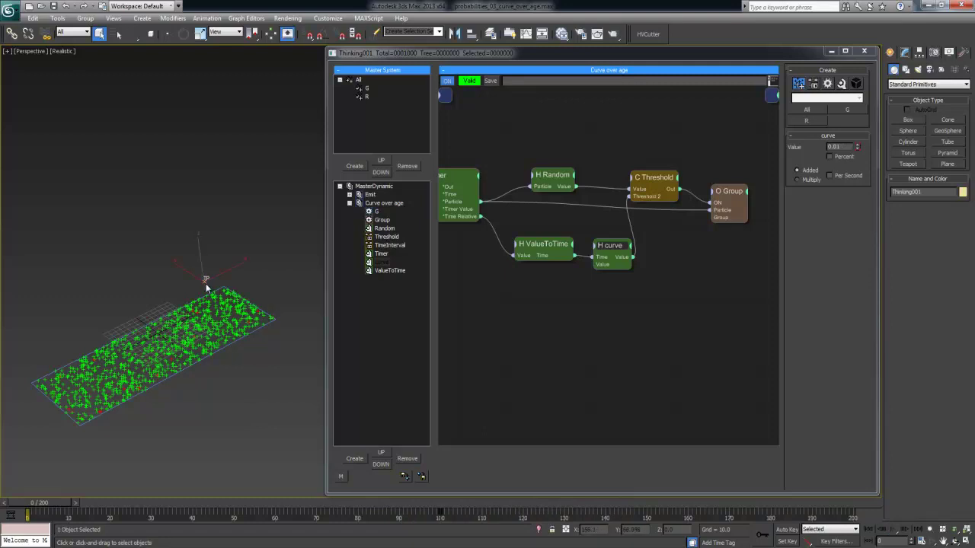
pyautogui.press('c')
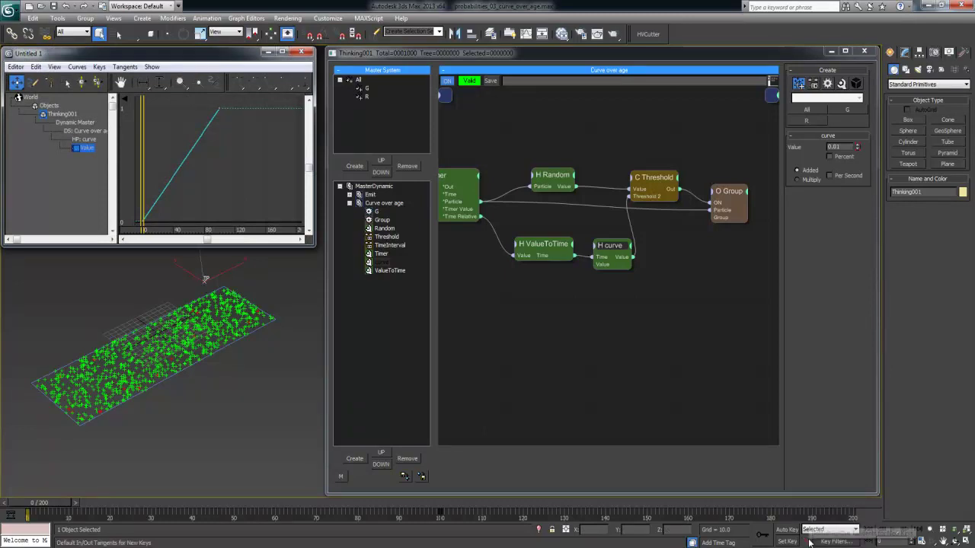
pyautogui.scroll(-2, 275, 180)
pyautogui.moveTo(221, 179)
pyautogui.mouseDown(button='middle')
pyautogui.moveTo(276, 181)
pyautogui.moveTo(230, 176)
pyautogui.mouseUp(button='middle')
pyautogui.scroll(-2, 275, 177)
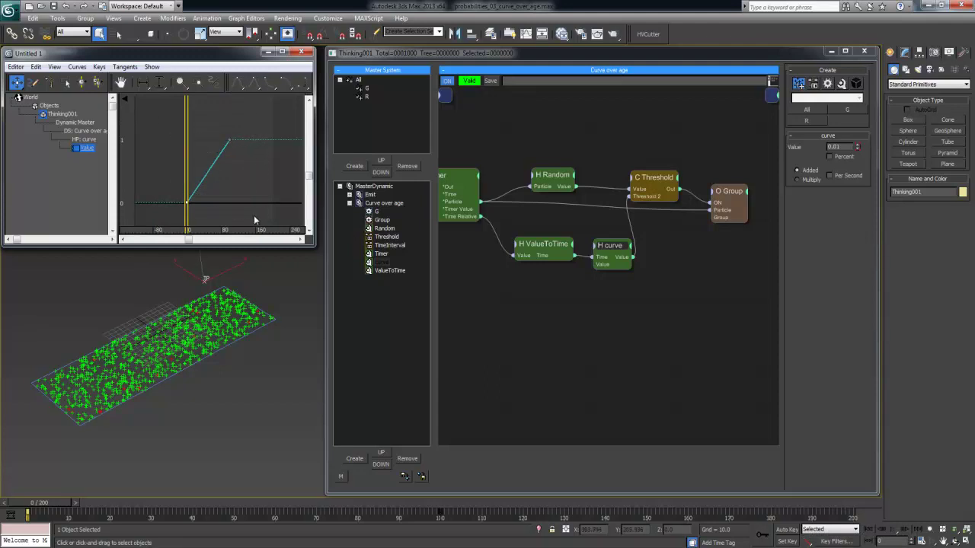
pyautogui.click(244, 88)
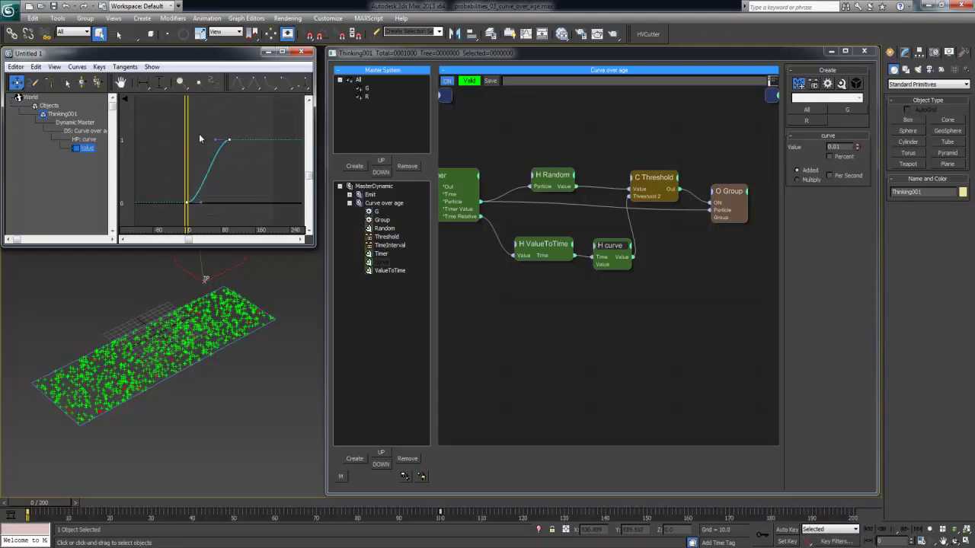
# Examine the Random node's values alongside the particles in the viewport and the Timer's connections in the network.
pyautogui.click(552, 177)
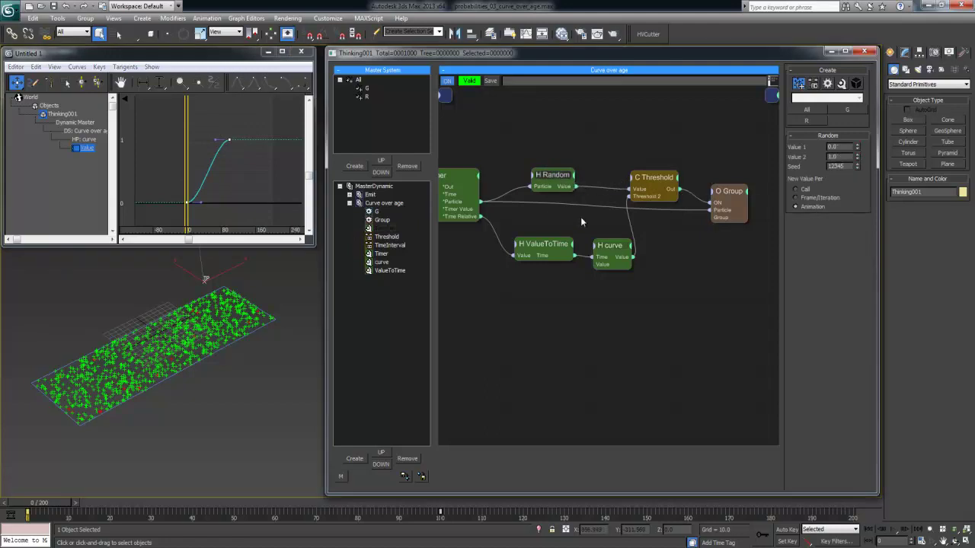
pyautogui.moveTo(191, 303); pyautogui.dragTo(296, 279, button='middle')
pyautogui.scroll(3, 203, 305)
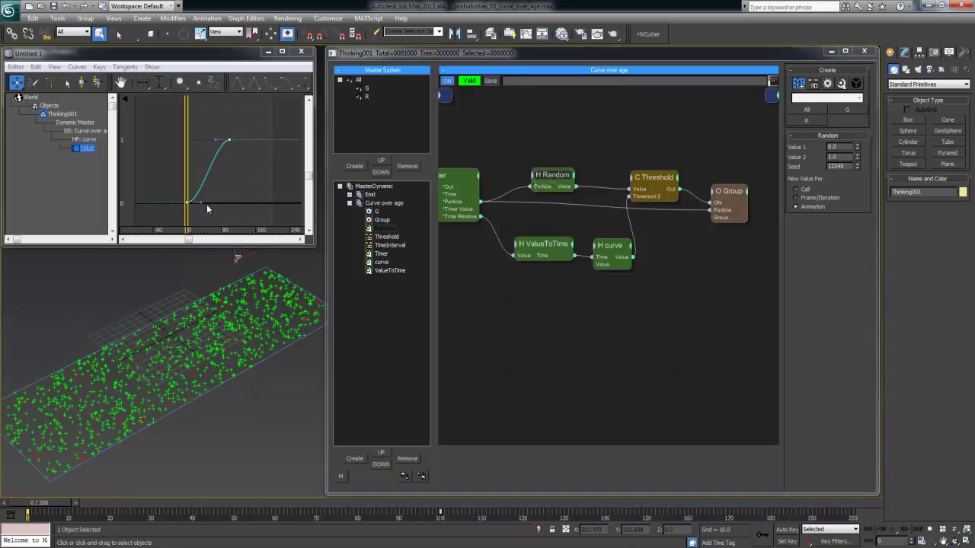
pyautogui.keyDown('alt'); pyautogui.moveTo(194, 310); pyautogui.dragTo(202, 307, button='middle'); pyautogui.keyUp('alt')
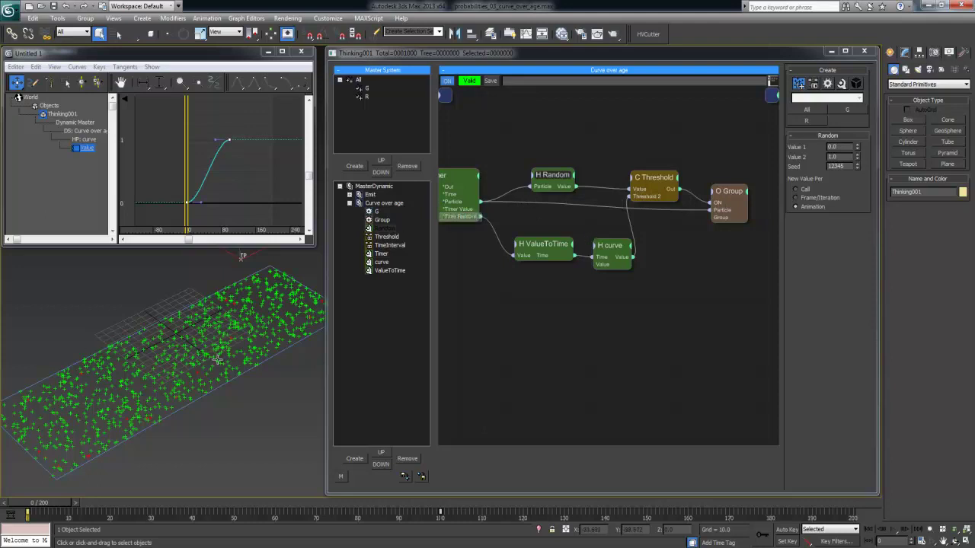
pyautogui.moveTo(464, 293); pyautogui.dragTo(509, 299, button='middle')
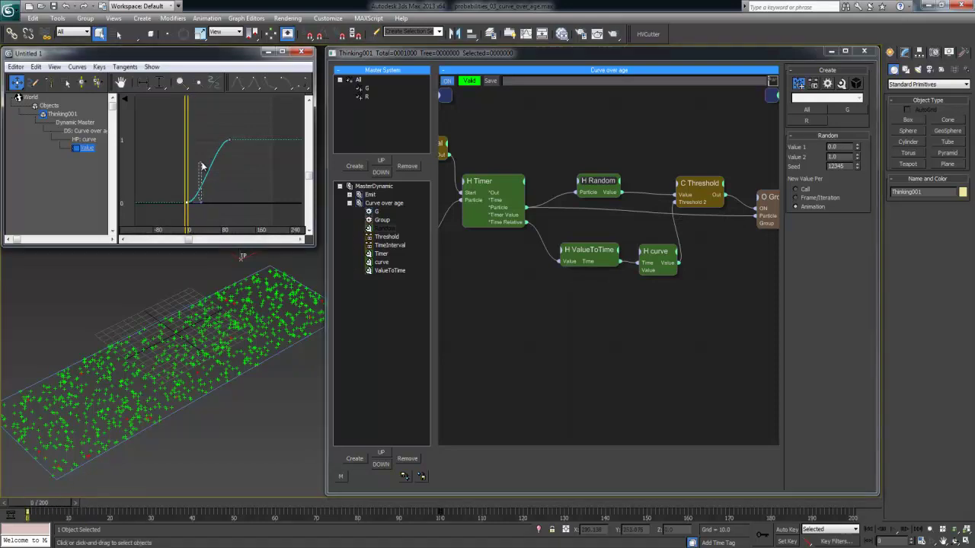
# Reshape the Value curve by steepening the first key's tangent handle and pulling the last key's handle down toward zero.
pyautogui.scroll(2, 213, 201)
pyautogui.scroll(1, 212, 198)
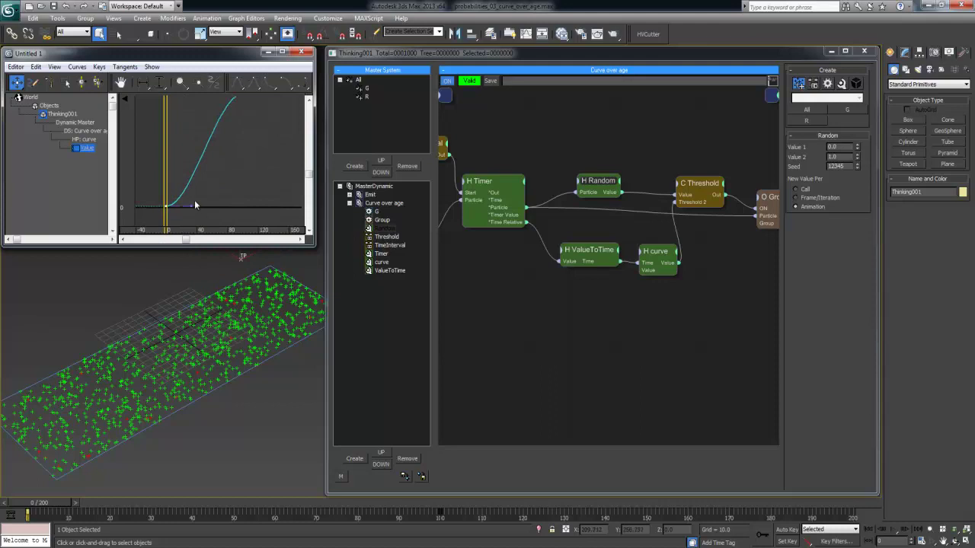
pyautogui.moveTo(179, 141); pyautogui.dragTo(168, 140)
pyautogui.moveTo(235, 139); pyautogui.dragTo(243, 176, button='middle')
pyautogui.scroll(-1, 242, 176)
pyautogui.moveTo(224, 131); pyautogui.dragTo(225, 224)
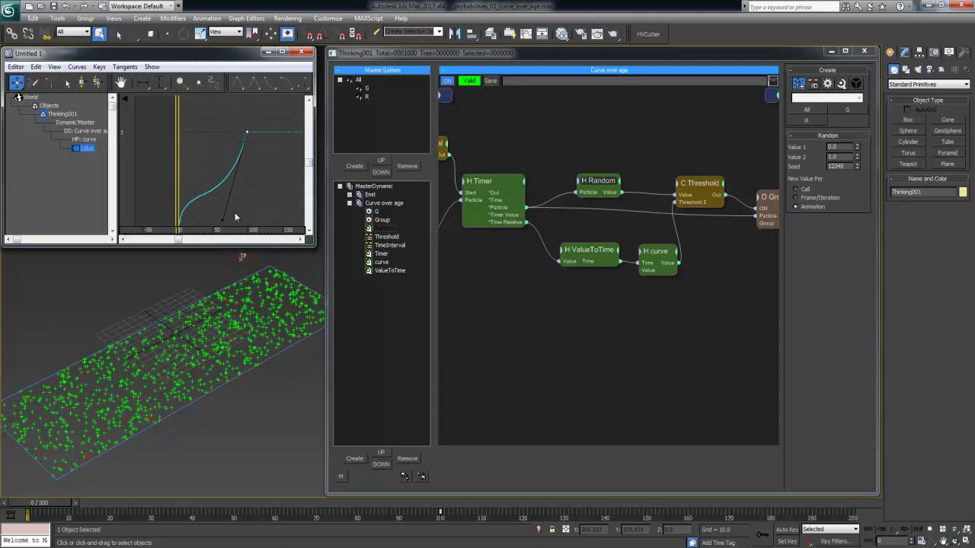
pyautogui.moveTo(236, 218); pyautogui.dragTo(223, 195, button='middle')
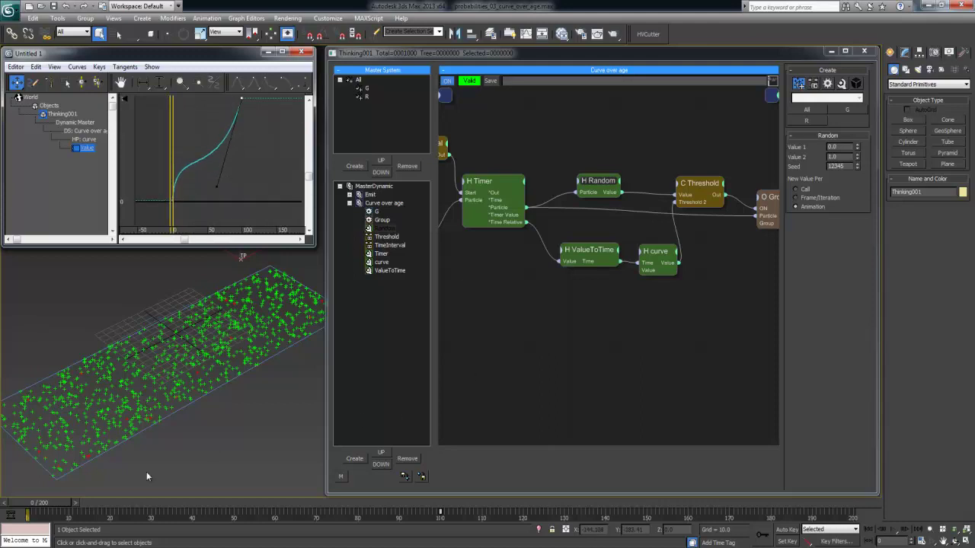
# Play the animation several times from around frame 30 to check how the reshaped curve turns particles red over their age.
pyautogui.moveTo(54, 502); pyautogui.dragTo(170, 517)
pyautogui.press('q')
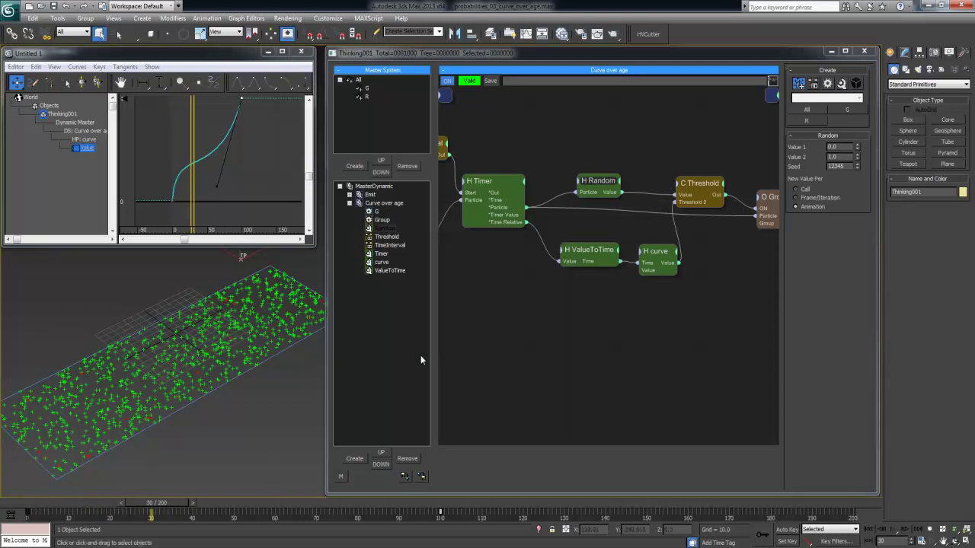
pyautogui.press('/')
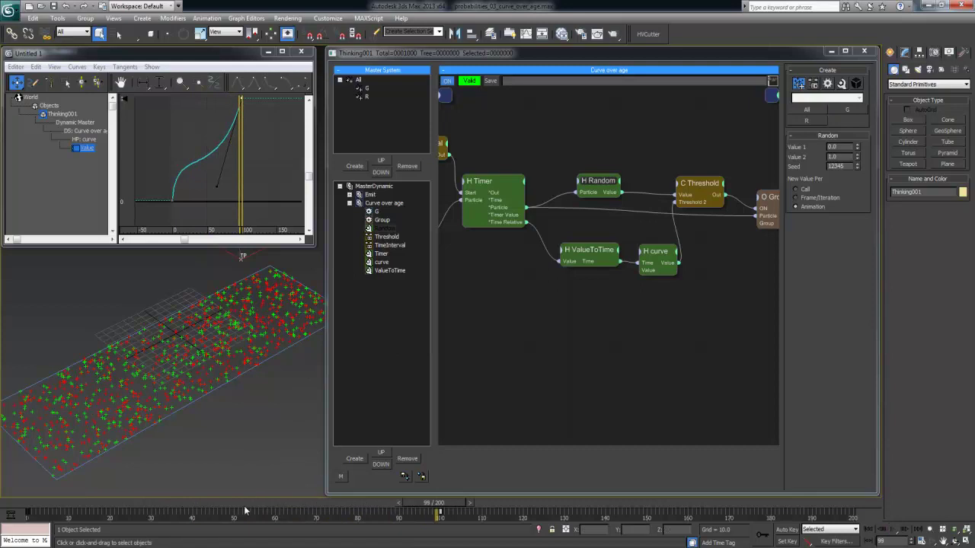
pyautogui.click(168, 511)
pyautogui.press('/')
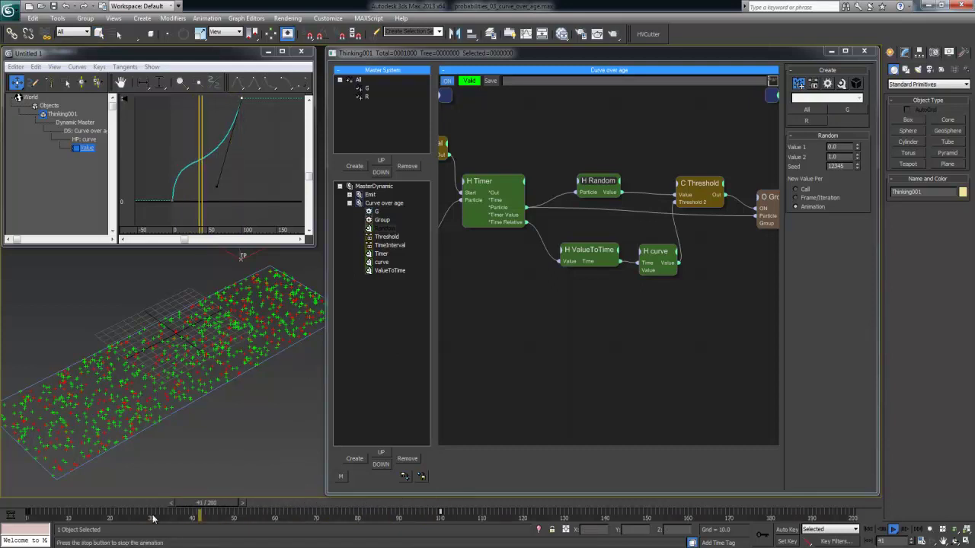
pyautogui.press('/')
pyautogui.scroll(-3, 213, 429)
pyautogui.moveTo(191, 432); pyautogui.dragTo(142, 433, button='middle')
pyautogui.press('/')
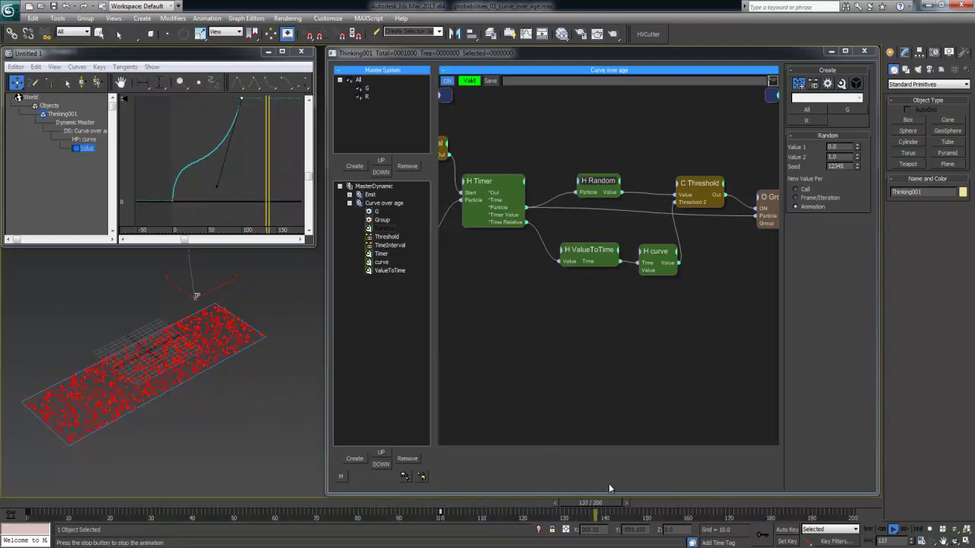
pyautogui.press('/')
pyautogui.press('/')
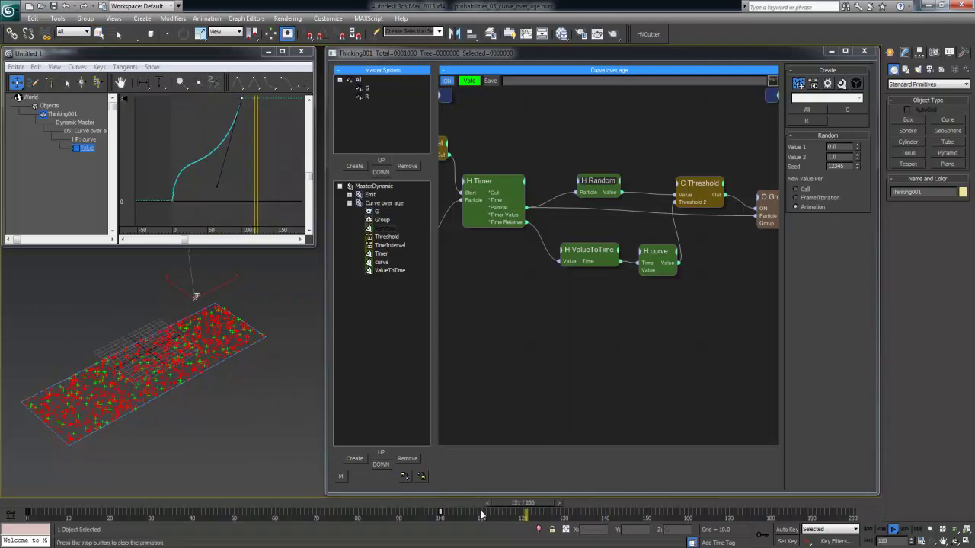
pyautogui.press('/')
pyautogui.click(150, 502)
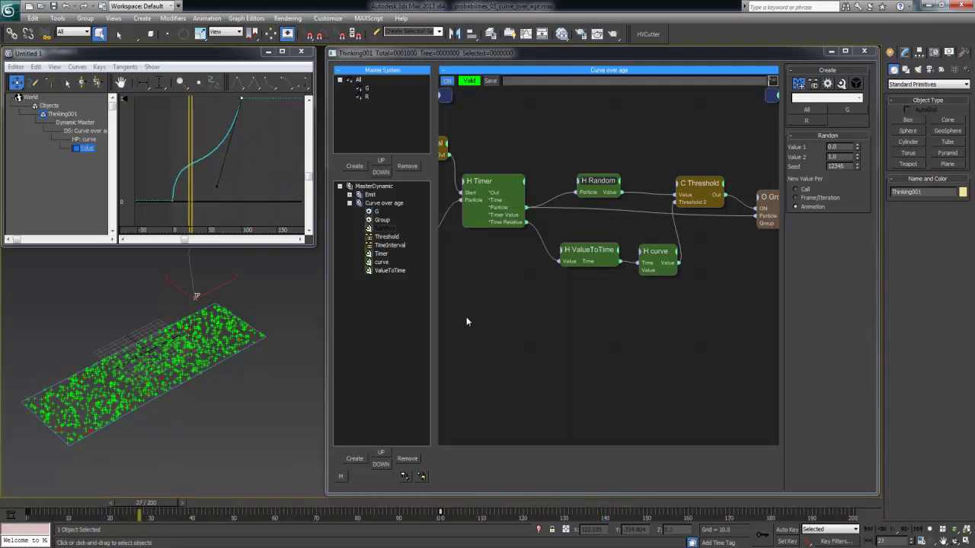
# Set the Timer node's Frames value to 50.
pyautogui.click(493, 201)
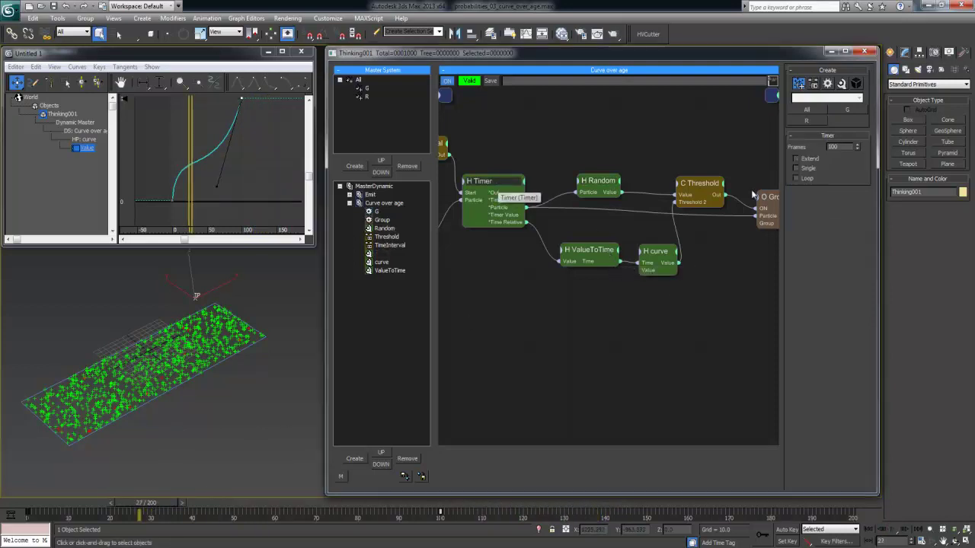
pyautogui.doubleClick(847, 147)
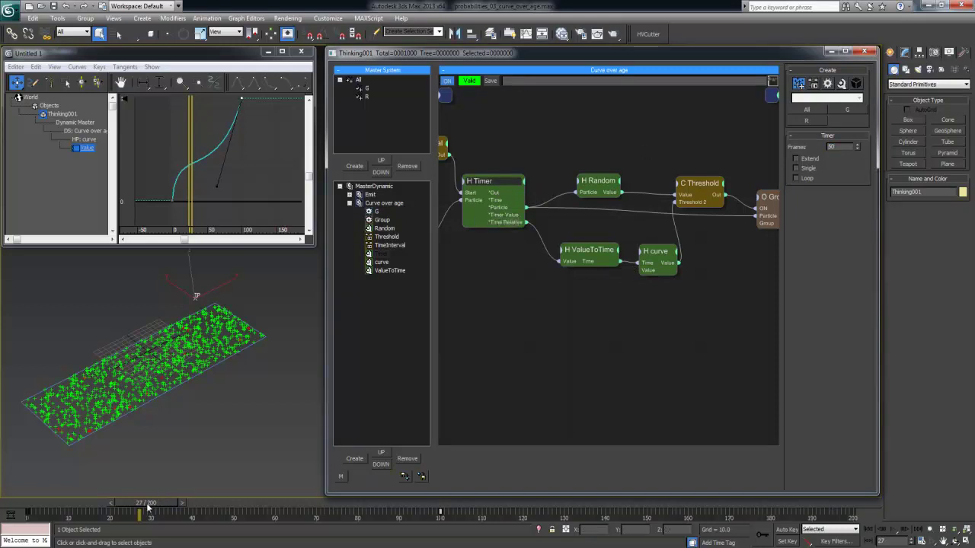
# Replay the animation from around frame 30 to check the faster color change with the shorter Timer.
pyautogui.moveTo(150, 509); pyautogui.dragTo(125, 511)
pyautogui.press('/')
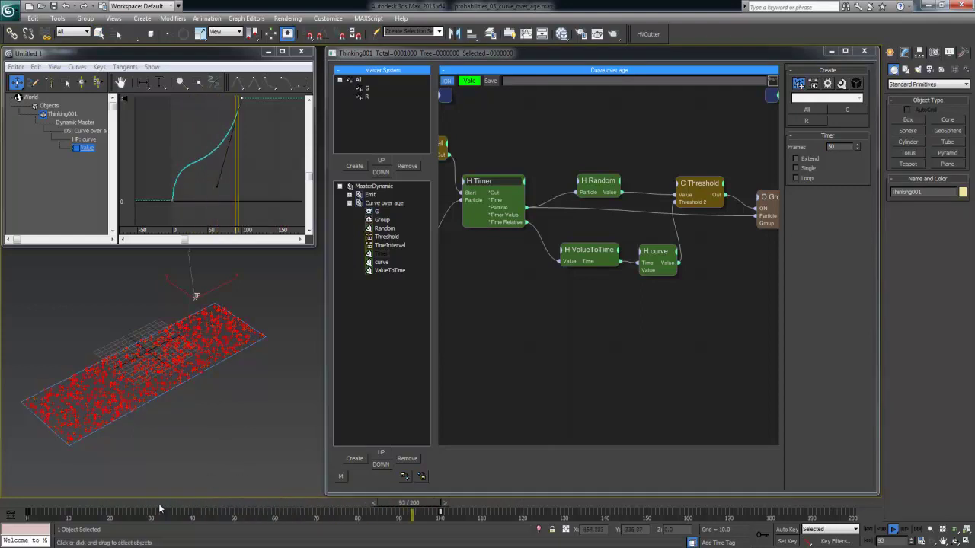
pyautogui.moveTo(387, 503); pyautogui.dragTo(139, 513)
pyautogui.press('/')
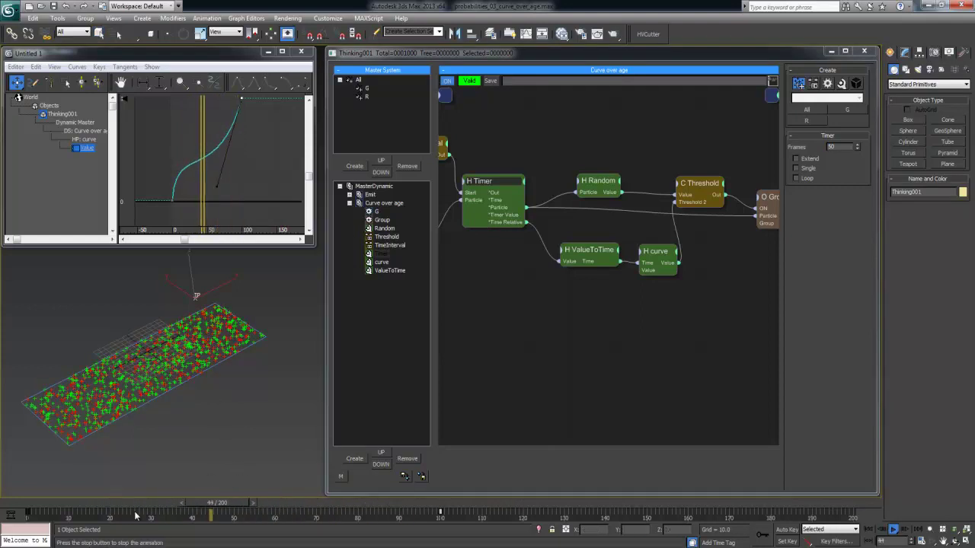
pyautogui.press('/')
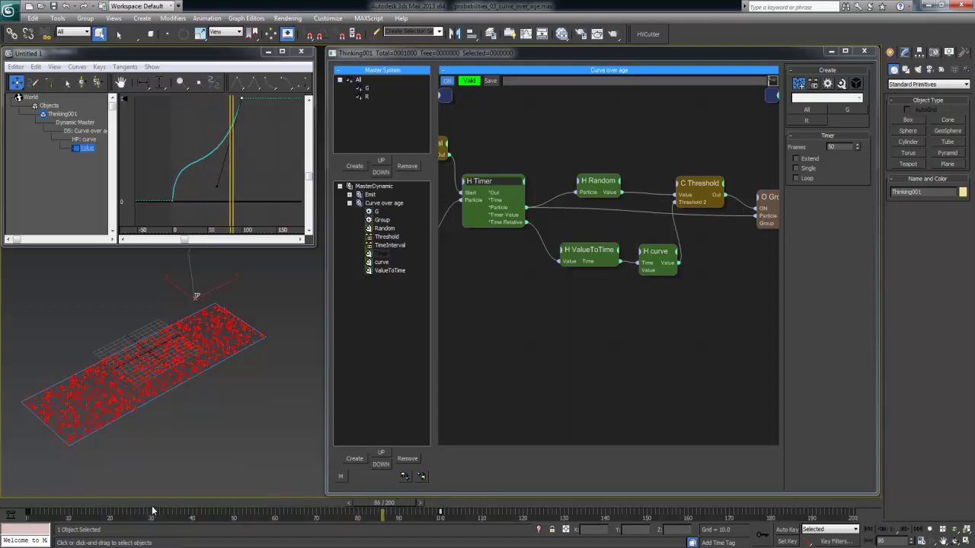
pyautogui.click(143, 506)
pyautogui.press('/')
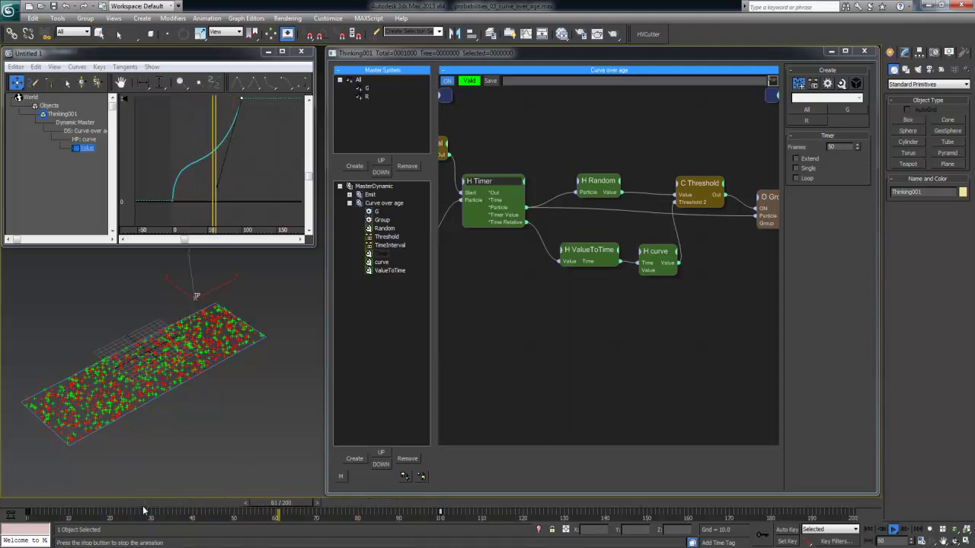
pyautogui.press('/')
# Flatten the first key's tangent handle and steepen the last key's handle so the Value curve stays low and rises late.
pyautogui.moveTo(196, 191); pyautogui.dragTo(155, 208)
pyautogui.moveTo(177, 140); pyautogui.dragTo(229, 197)
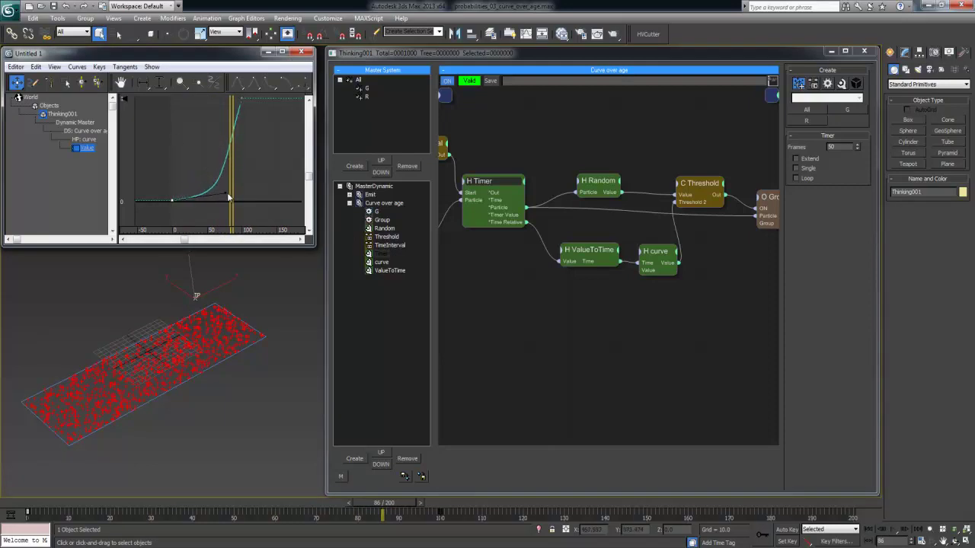
pyautogui.click(242, 99)
pyautogui.click(241, 98)
pyautogui.moveTo(216, 185); pyautogui.dragTo(230, 189)
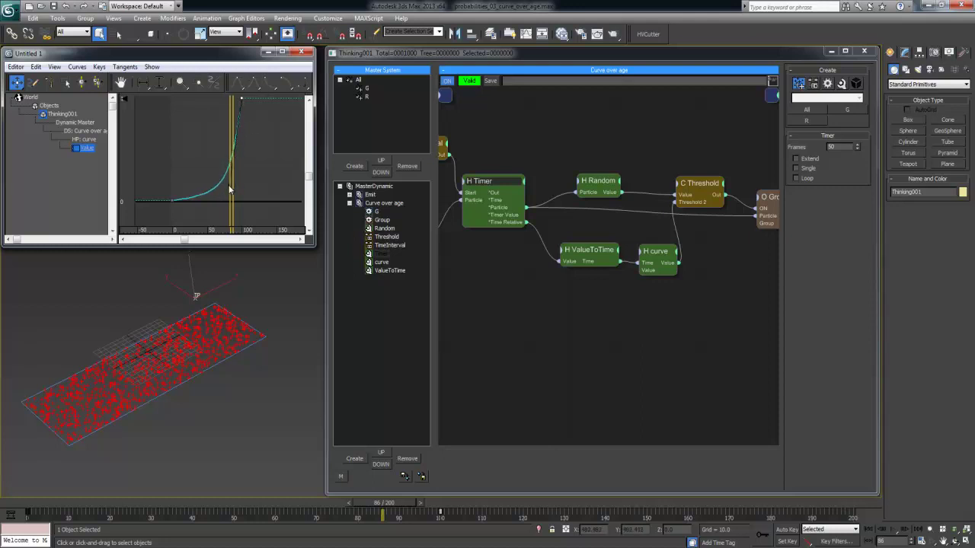
# Play the animation from around frame 30 to check the late-rising probability curve.
pyautogui.moveTo(139, 501); pyautogui.dragTo(157, 500)
pyautogui.press('/')
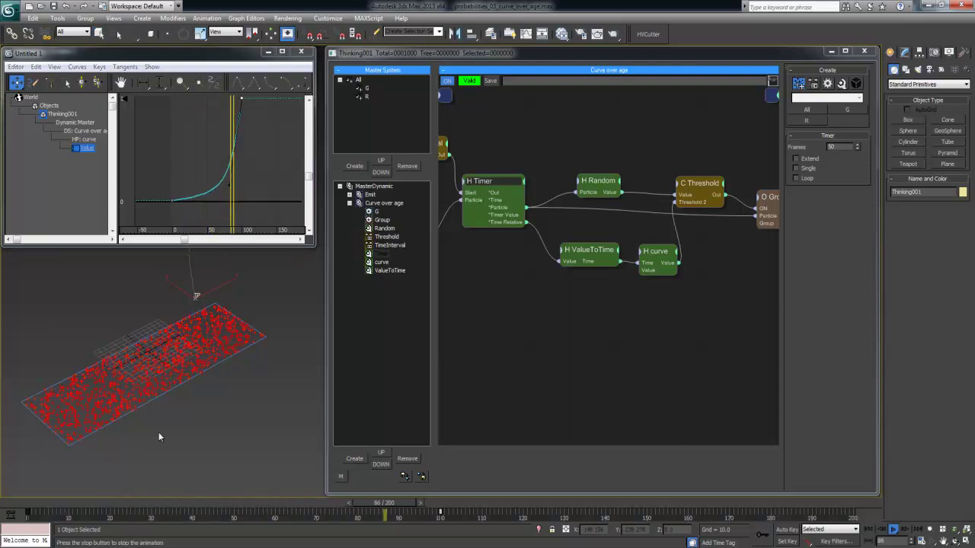
pyautogui.press('/')
# Move the last key's tangent handle up toward value 1 and the first key's handle steeply upward so the curve rises early.
pyautogui.moveTo(230, 185); pyautogui.dragTo(182, 113)
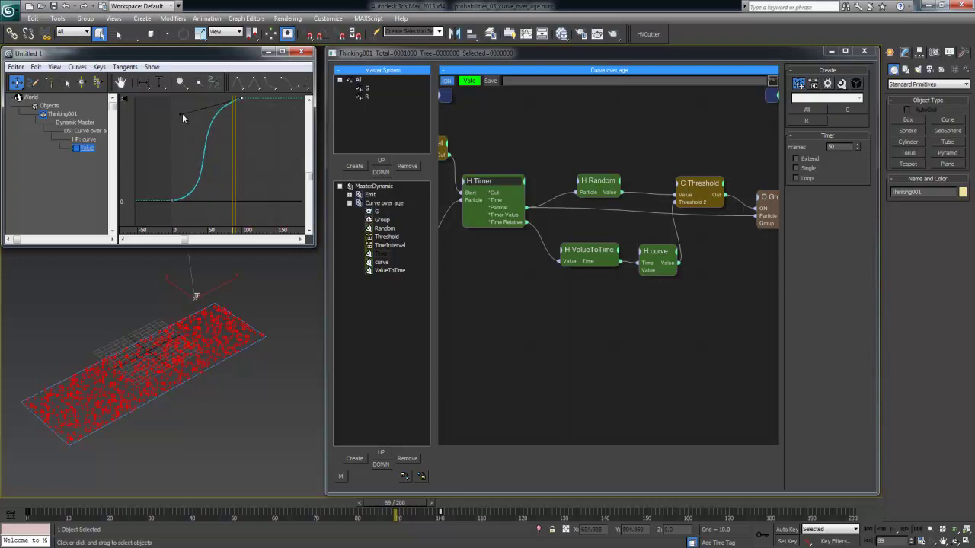
pyautogui.moveTo(177, 200); pyautogui.dragTo(174, 134)
# Play the animation from around frame 30 to check the early-rising curve, and return to frame 0.
pyautogui.click(137, 503)
pyautogui.press('/')
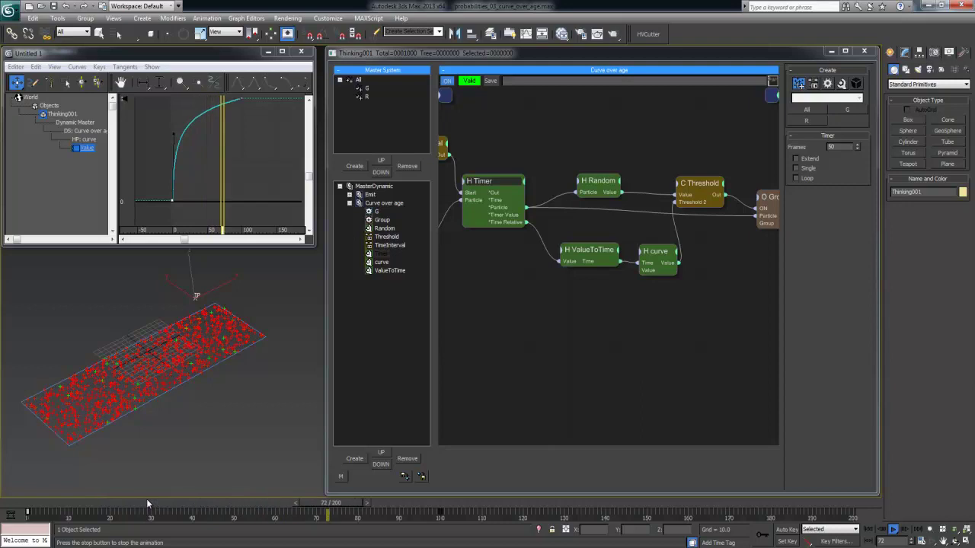
pyautogui.press('/')
pyautogui.press('Home')
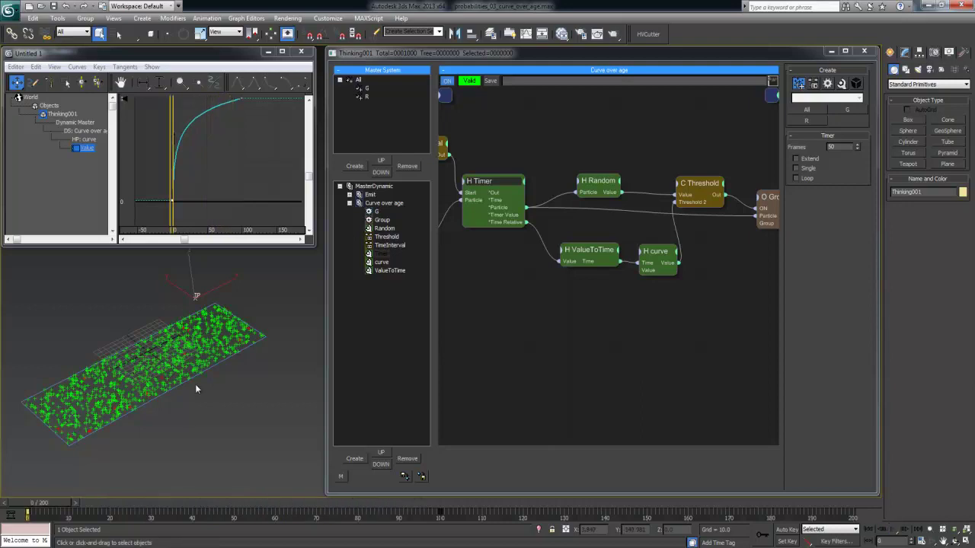
# Lower and lengthen the first key's tangent handle so the Value curve starts slowly and forms an S shape.
pyautogui.moveTo(172, 132); pyautogui.dragTo(221, 188)
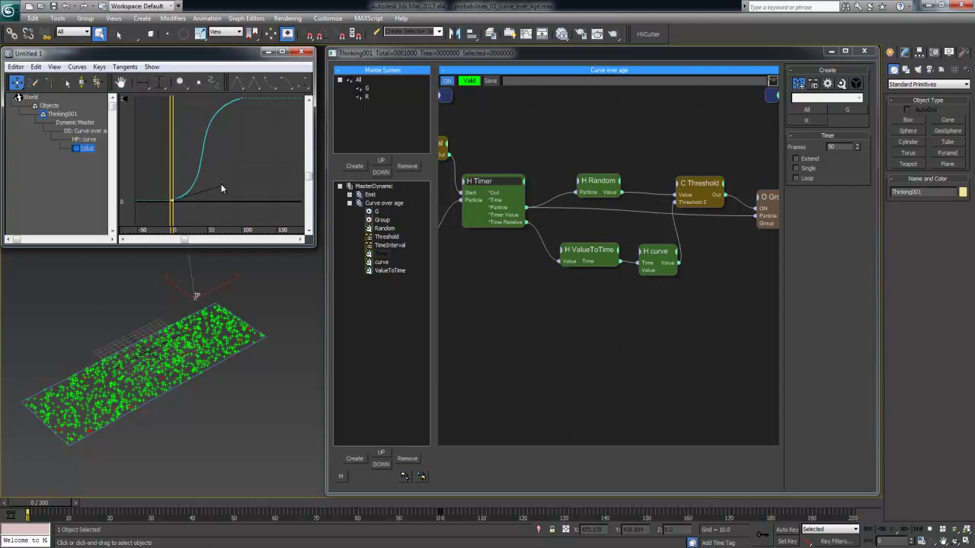
# Pull the last key's tangent handle down near zero so the Value curve starts slowly and rises steeply at the end.
pyautogui.click(242, 99)
pyautogui.moveTo(180, 115); pyautogui.dragTo(226, 190)
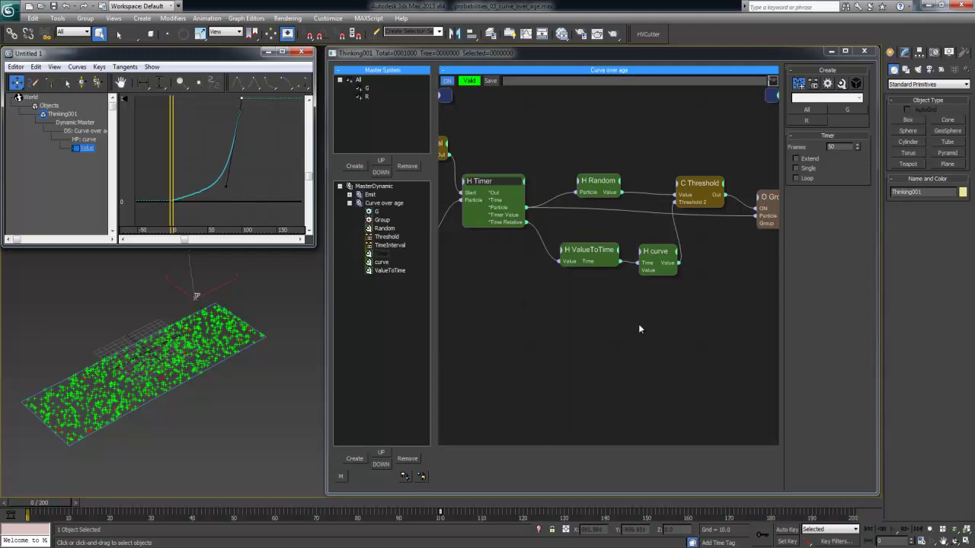
# Examine the Curve over age network from the TimeInterval and G nodes through Timer, ValueToTime and curve to Threshold.
pyautogui.moveTo(639, 324); pyautogui.dragTo(558, 314, button='middle')
pyautogui.click(583, 313)
pyautogui.moveTo(476, 295); pyautogui.dragTo(577, 218)
pyautogui.click(547, 280)
pyautogui.moveTo(546, 281); pyautogui.dragTo(675, 307, button='middle')
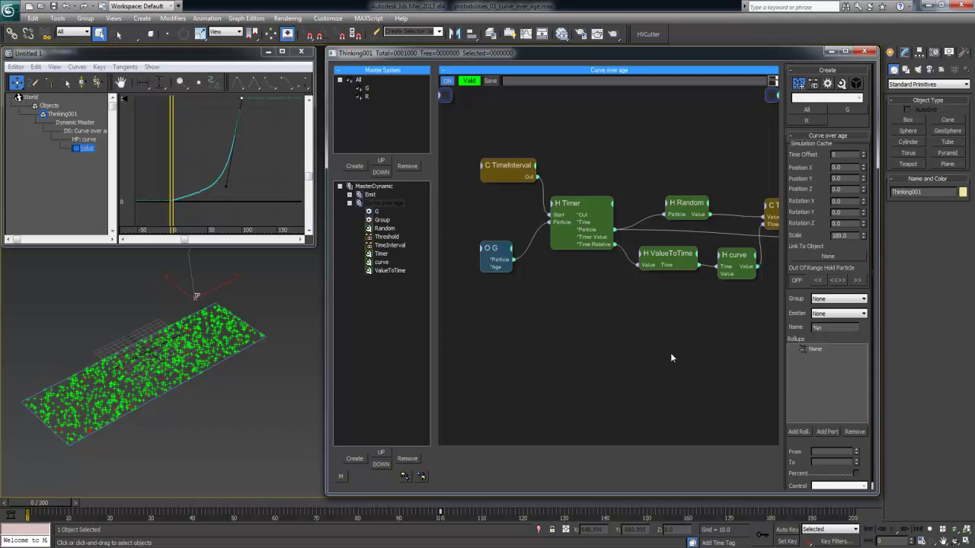
pyautogui.moveTo(671, 350); pyautogui.dragTo(650, 357, button='middle')
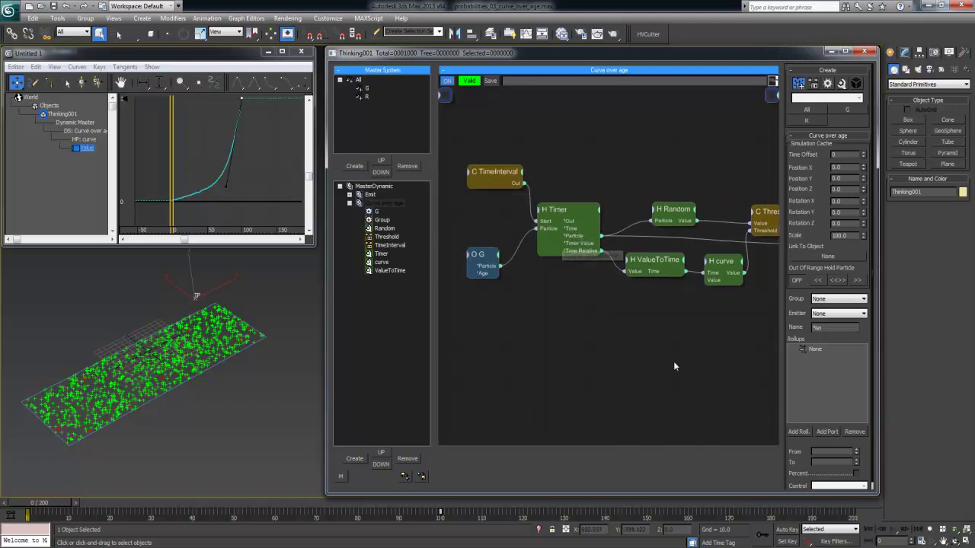
pyautogui.moveTo(673, 361); pyautogui.dragTo(632, 369, button='middle')
pyautogui.moveTo(710, 177); pyautogui.dragTo(683, 182, button='middle')
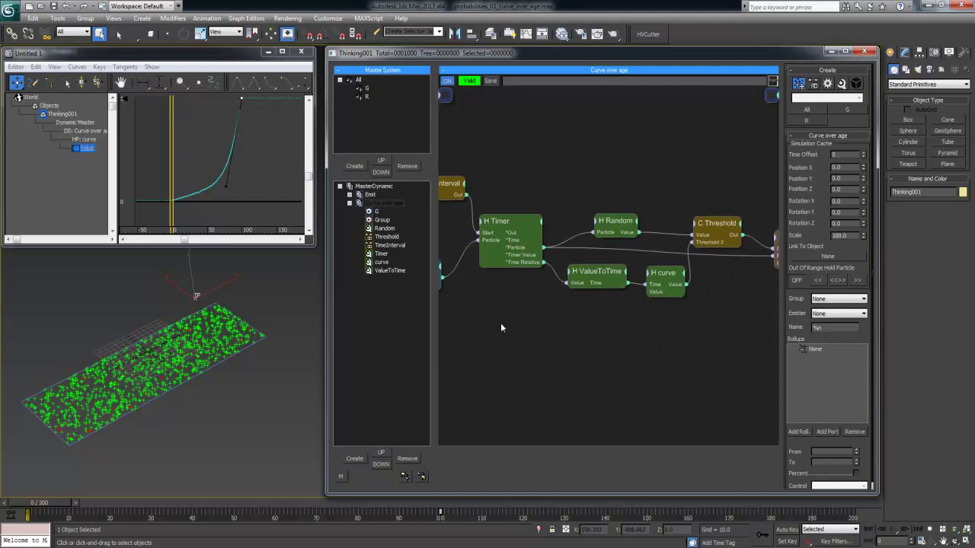
pyautogui.moveTo(501, 323); pyautogui.dragTo(546, 324, button='middle')
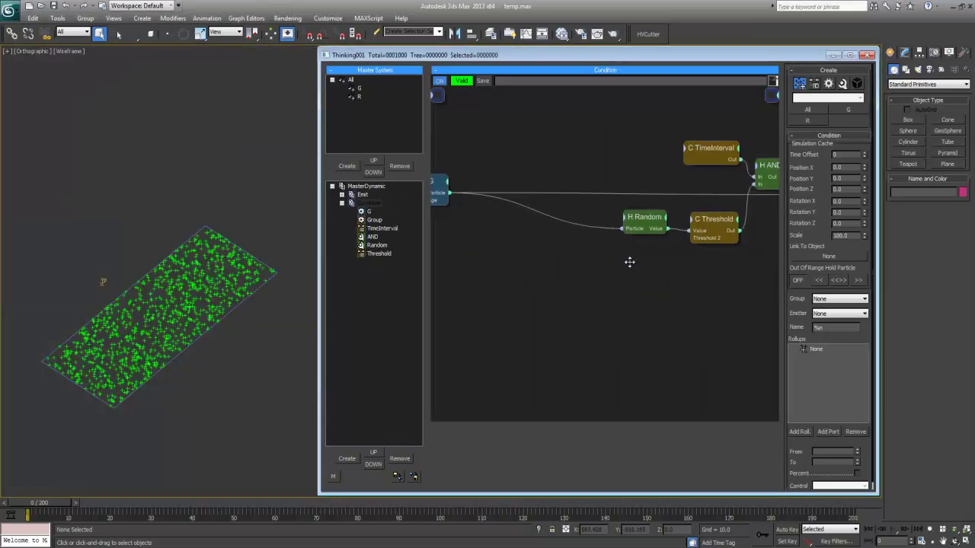
# Remove the Age output from the Condition set's G node and set Position Born's size variation to 80%.
pyautogui.click(492, 182)
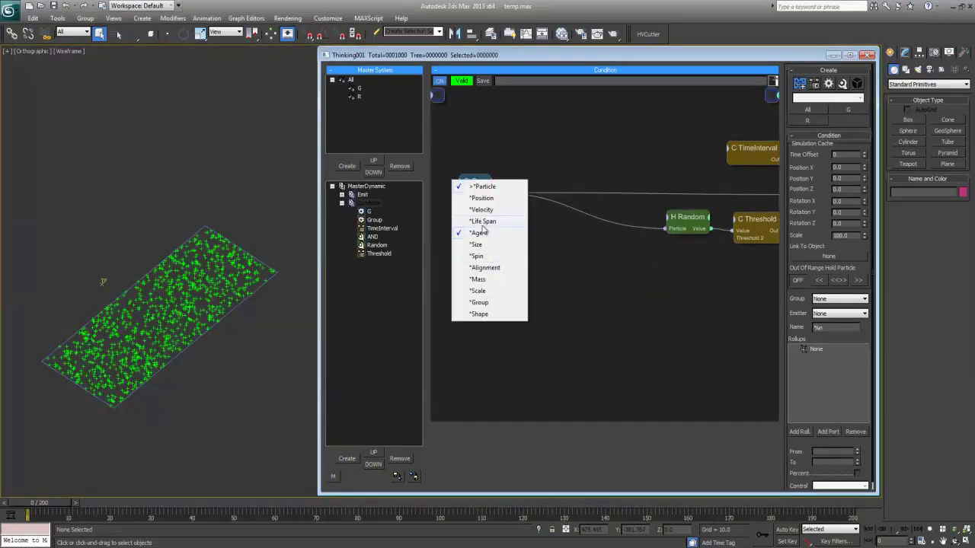
pyautogui.click(470, 233)
pyautogui.click(363, 194)
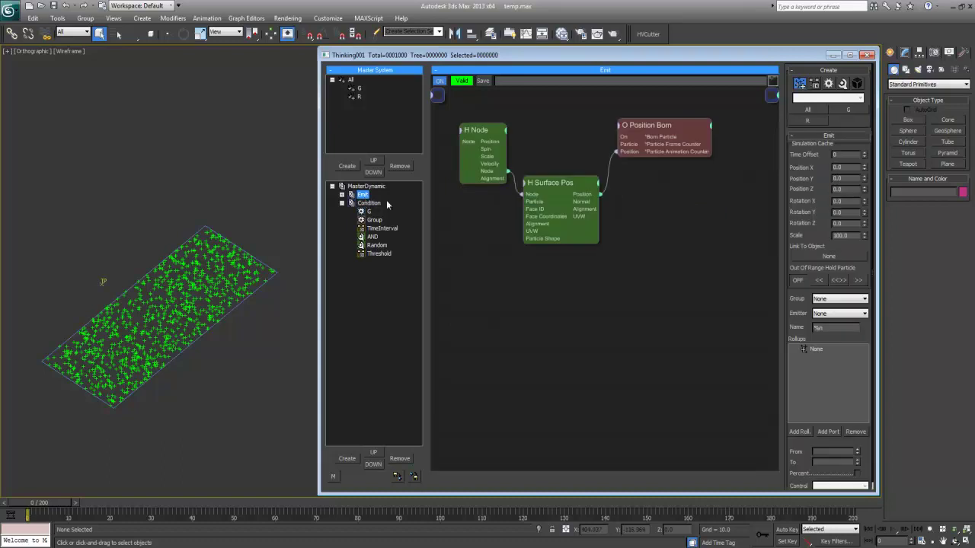
pyautogui.click(652, 132)
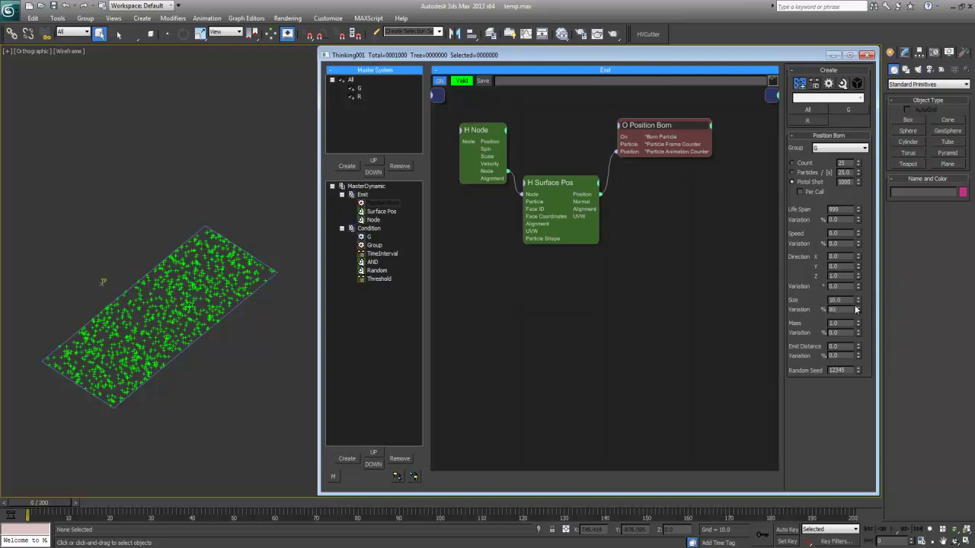
pyautogui.click(383, 203)
# Set the MasterDynamic viewport display to Flakes and check the varied particle sizes against the Position Born settings.
pyautogui.click(376, 187)
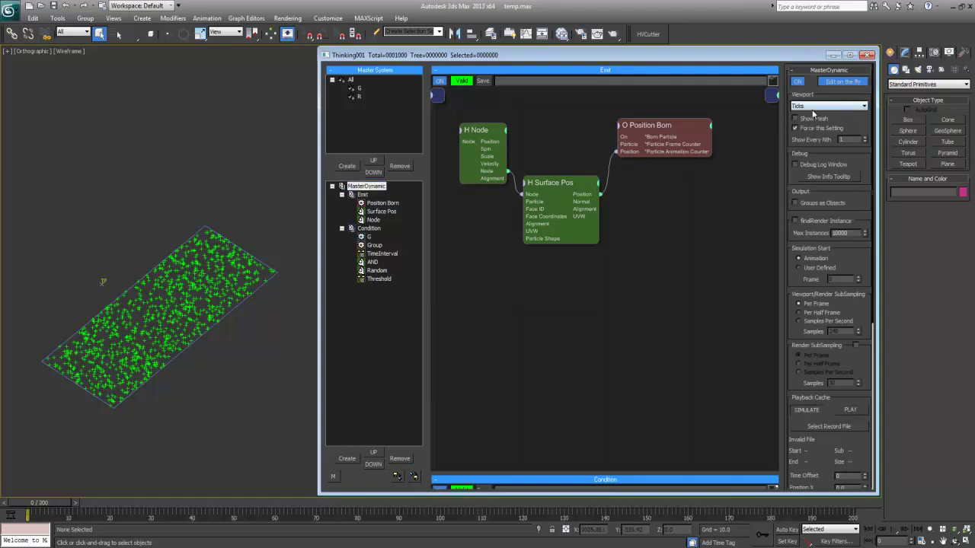
pyautogui.click(812, 107)
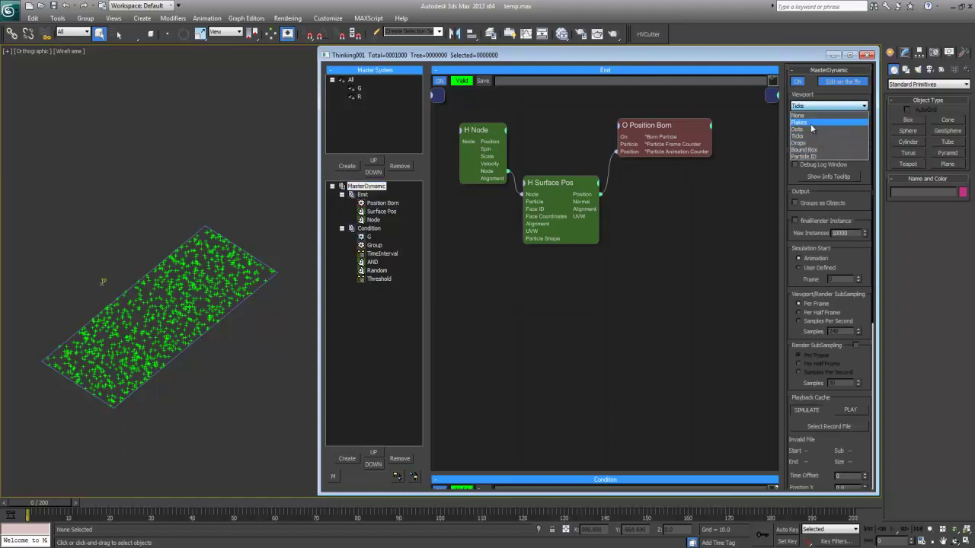
pyautogui.click(810, 123)
pyautogui.scroll(4, 206, 259)
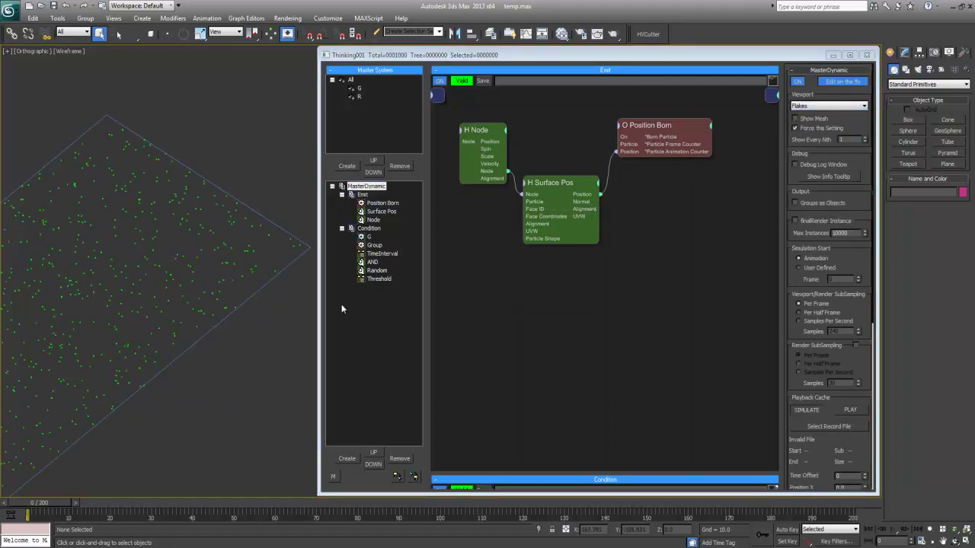
pyautogui.scroll(2, 271, 269)
pyautogui.click(660, 125)
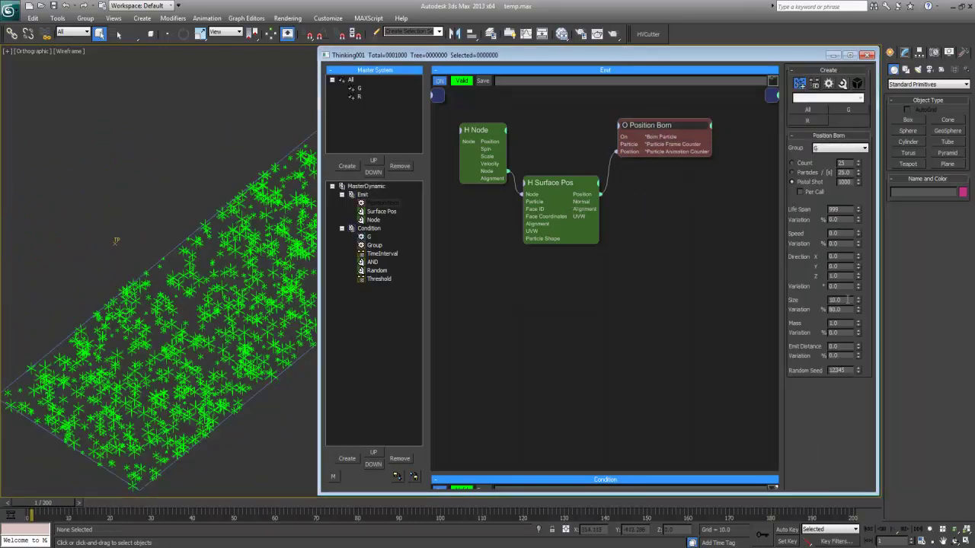
pyautogui.moveTo(202, 260); pyautogui.dragTo(151, 265, button='middle')
pyautogui.moveTo(240, 283)
pyautogui.keyDown('alt'); pyautogui.mouseDown(button='middle')
pyautogui.moveTo(228, 249)
pyautogui.moveTo(246, 274)
pyautogui.moveTo(233, 274)
pyautogui.mouseUp(button='middle'); pyautogui.keyUp('alt')
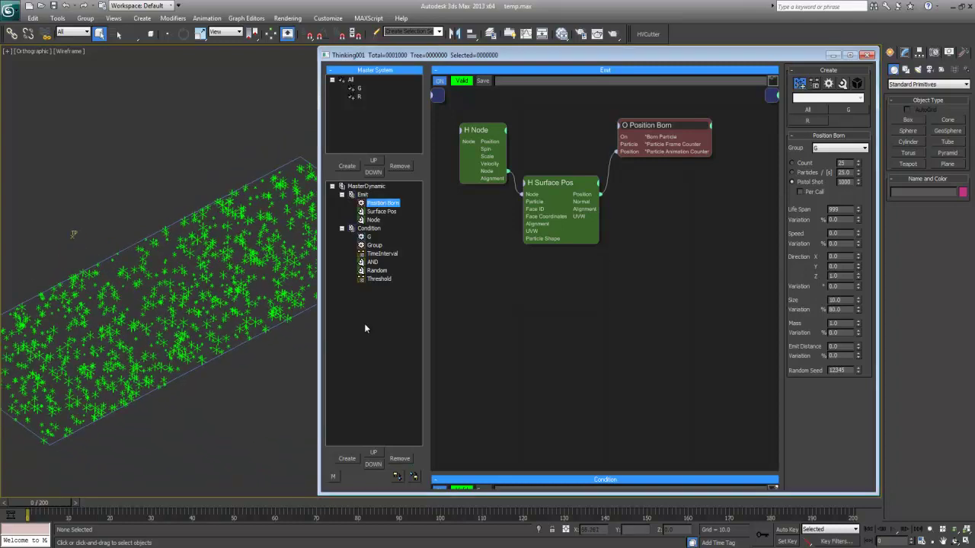
# Reopen the Condition network and add a Size output to its G node.
pyautogui.click(368, 237)
pyautogui.click(351, 195)
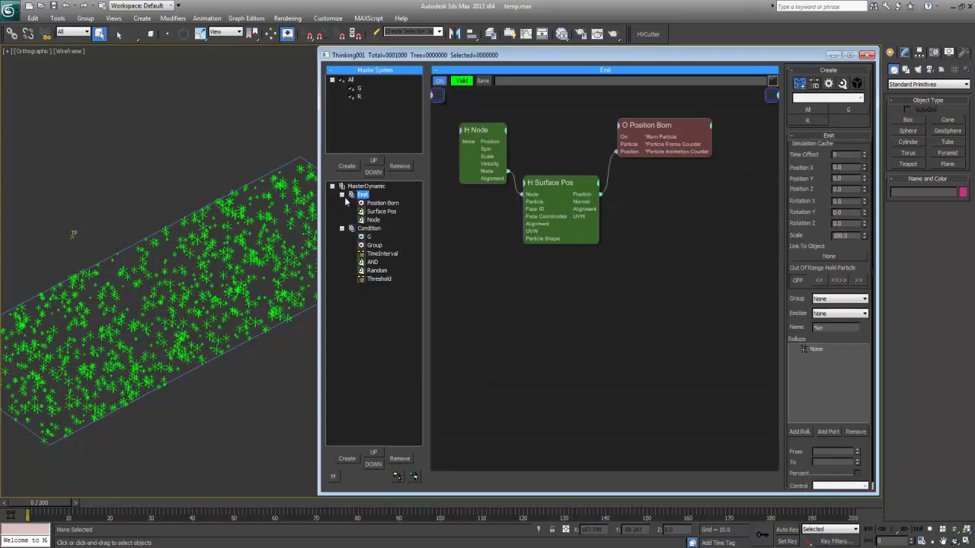
pyautogui.click(342, 195)
pyautogui.click(342, 204)
pyautogui.click(372, 204)
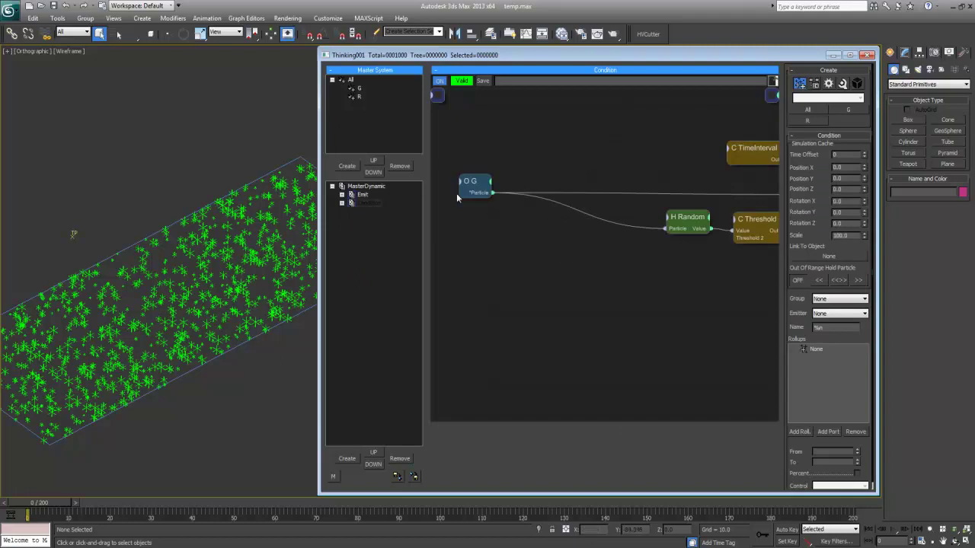
pyautogui.click(479, 192)
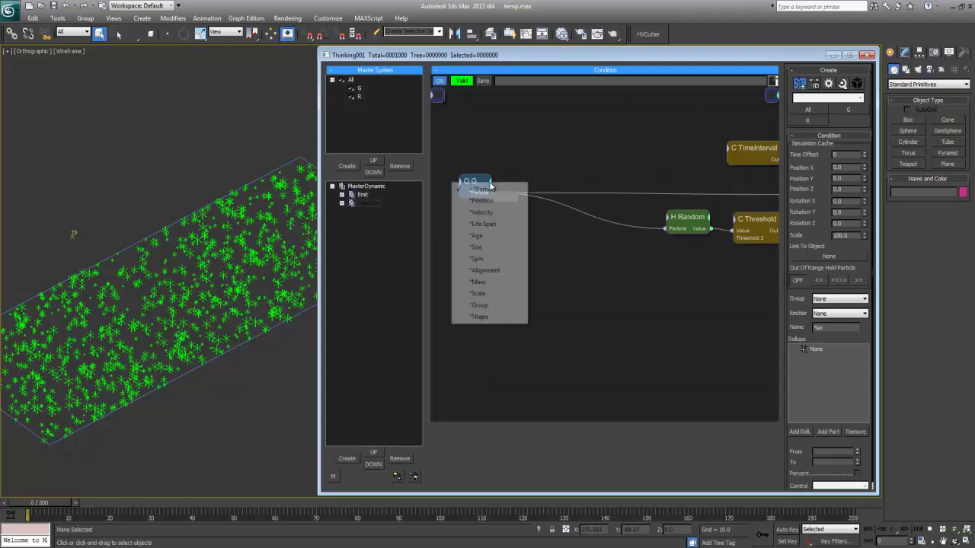
pyautogui.click(477, 247)
pyautogui.moveTo(593, 264); pyautogui.dragTo(574, 268, button='middle')
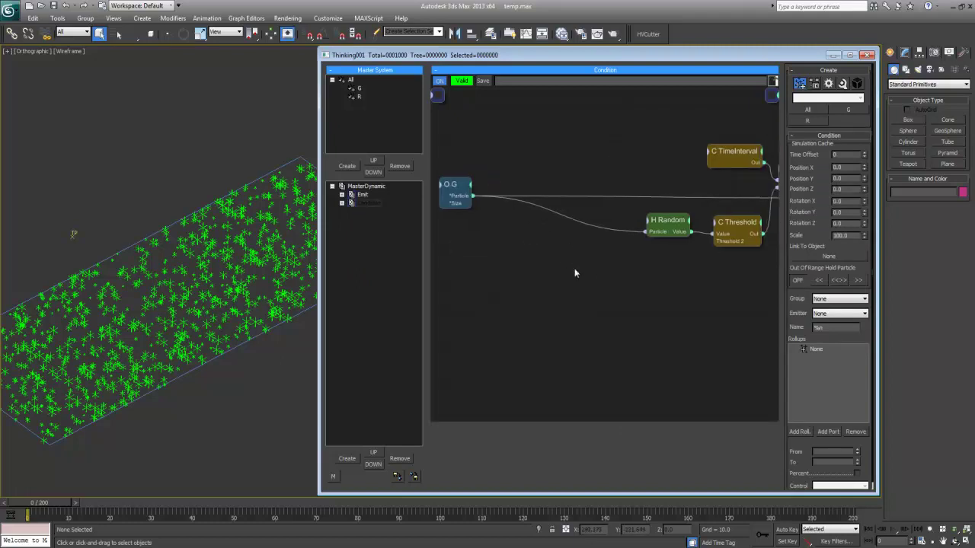
pyautogui.moveTo(201, 327)
pyautogui.keyDown('alt'); pyautogui.mouseDown(button='middle')
pyautogui.moveTo(226, 323)
pyautogui.moveTo(203, 335)
pyautogui.moveTo(218, 326)
pyautogui.mouseUp(button='middle'); pyautogui.keyUp('alt')
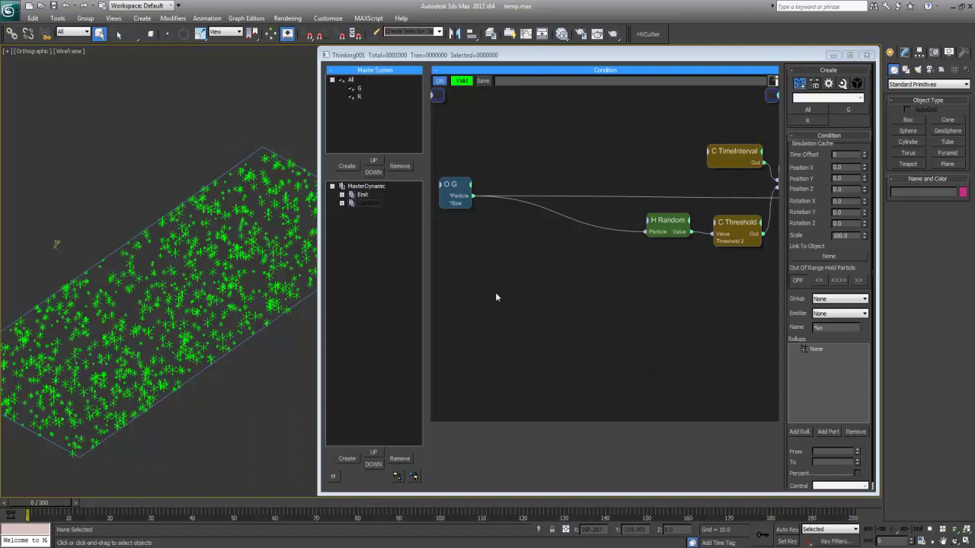
# Load the normalize black box from the math folder, place it below the G node and feed G's Size into its a input.
pyautogui.click(528, 294)
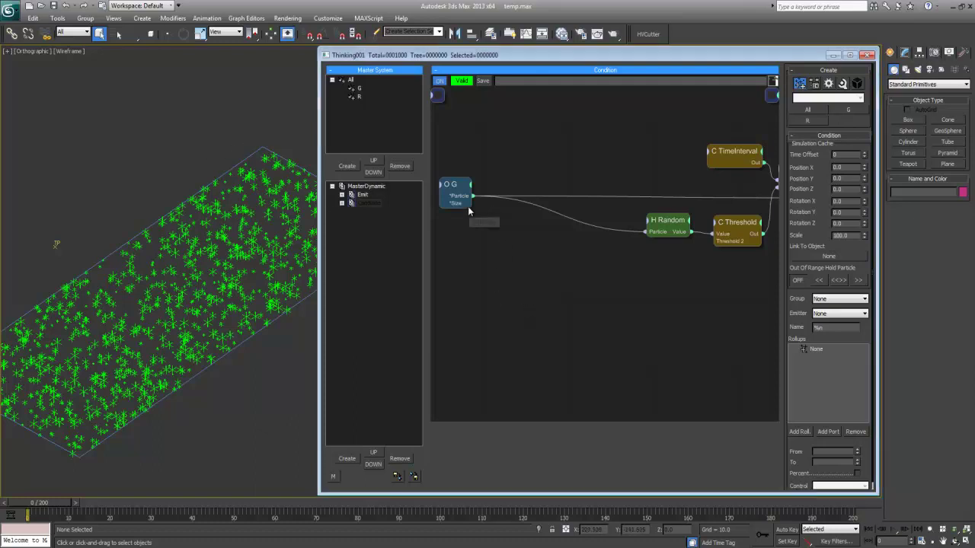
pyautogui.click(396, 477)
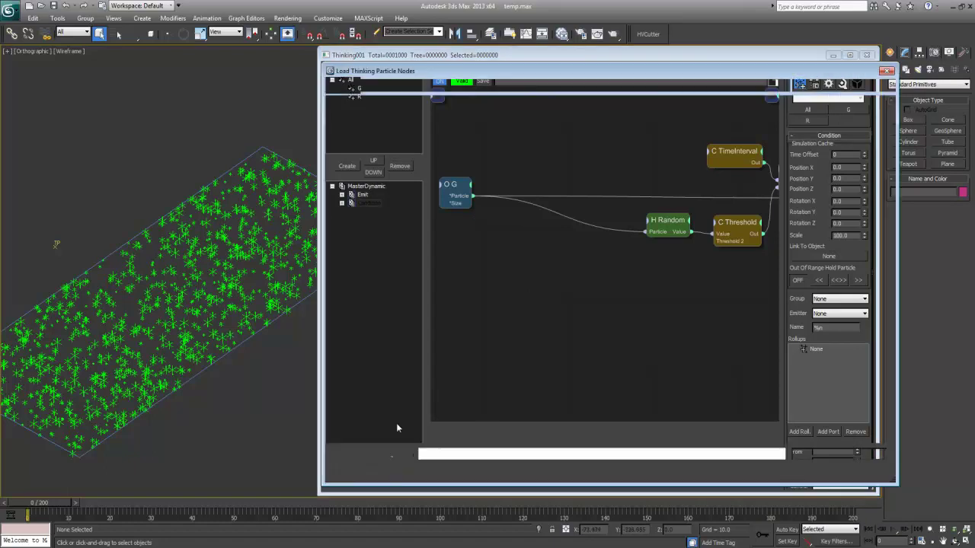
pyautogui.click(457, 278)
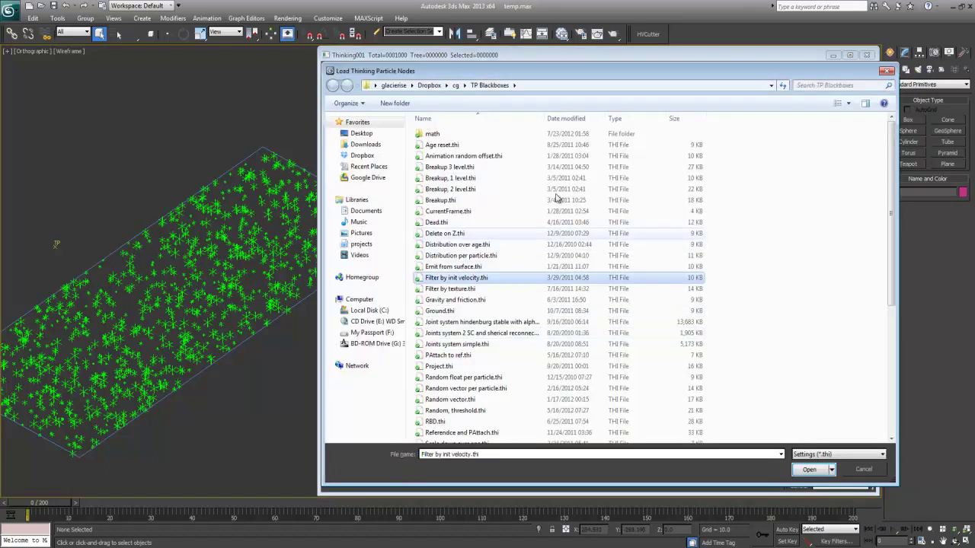
pyautogui.doubleClick(475, 135)
pyautogui.click(458, 279)
pyautogui.doubleClick(459, 279)
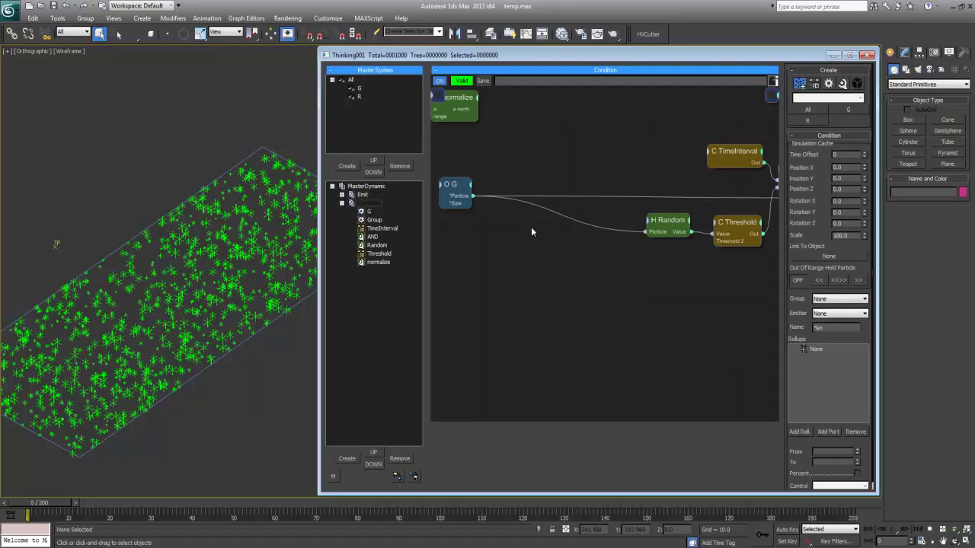
pyautogui.moveTo(463, 100); pyautogui.dragTo(533, 282)
pyautogui.moveTo(463, 204); pyautogui.dragTo(503, 292)
# Add a Float helper beside the normalize node and connect its Value output to the range input.
pyautogui.rightClick(459, 333)
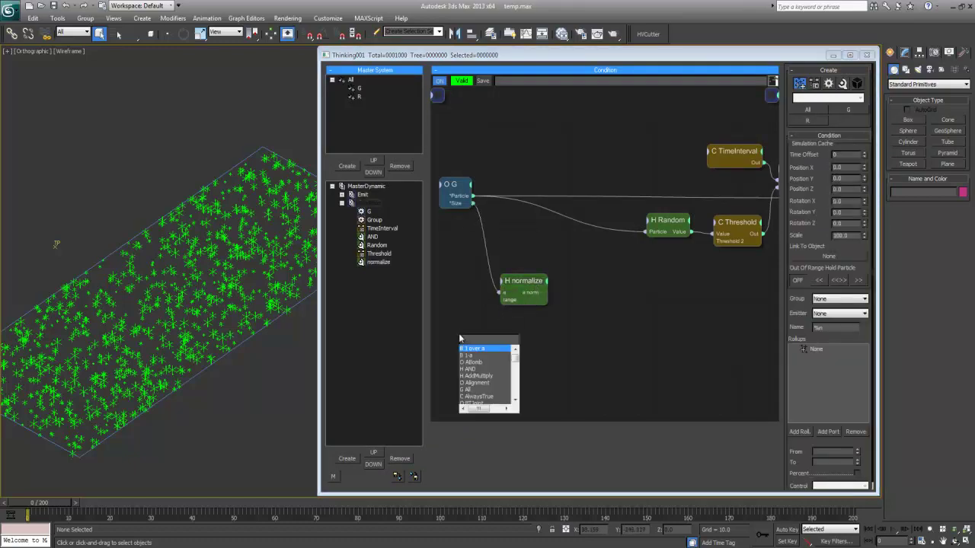
pyautogui.write('rang')
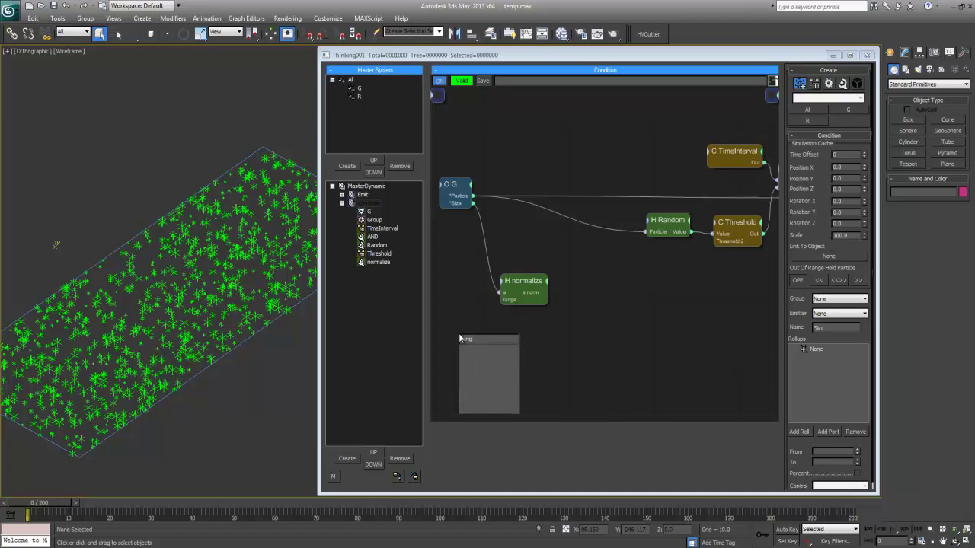
pyautogui.press('BackSpace')
pyautogui.press('BackSpace')
pyautogui.press('BackSpace')
pyautogui.press('BackSpace')
pyautogui.write('floa')
pyautogui.press('Return')
pyautogui.moveTo(501, 299); pyautogui.dragTo(464, 309)
# Set the Float node's value to 12.
pyautogui.click(474, 338)
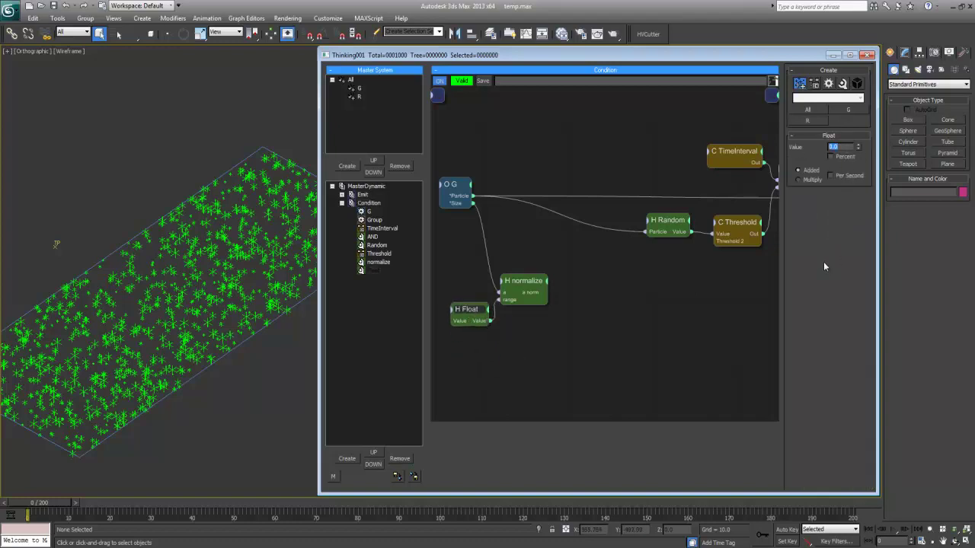
pyautogui.write('12')
pyautogui.press('Return')
pyautogui.rightClick(457, 213)
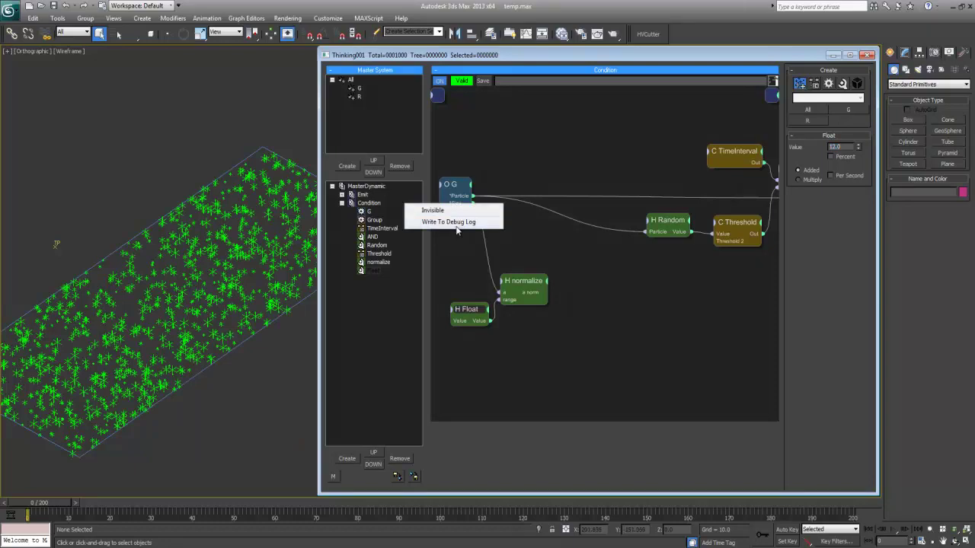
pyautogui.click(456, 222)
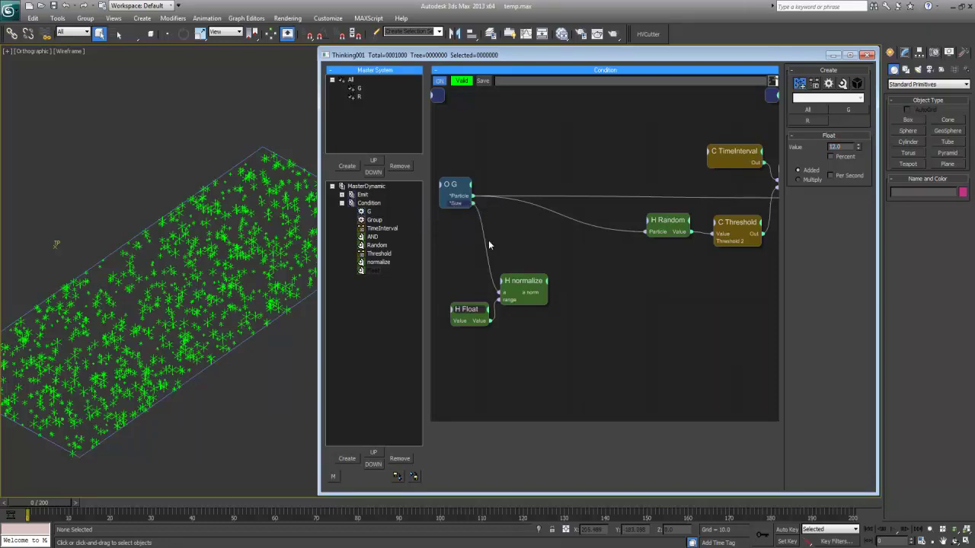
pyautogui.rightClick(466, 227)
pyautogui.click(529, 344)
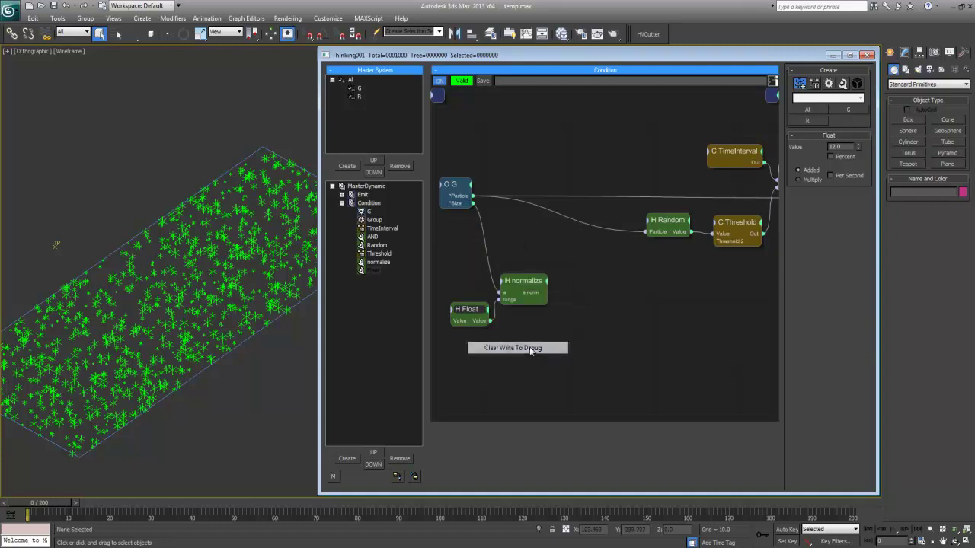
pyautogui.click(518, 235)
# Move the Float and normalize nodes beneath Random and connect normalize's a norm output to Threshold 2.
pyautogui.click(474, 312)
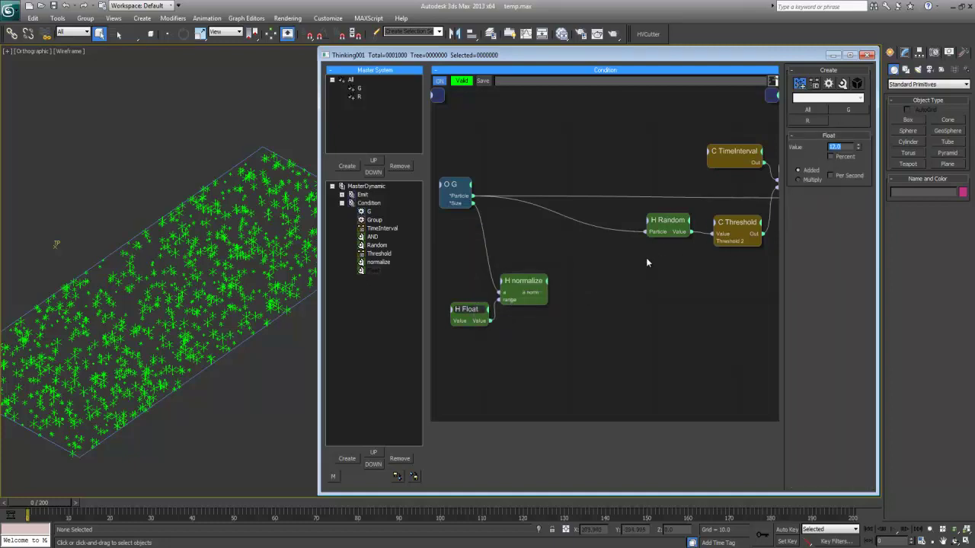
pyautogui.click(632, 287)
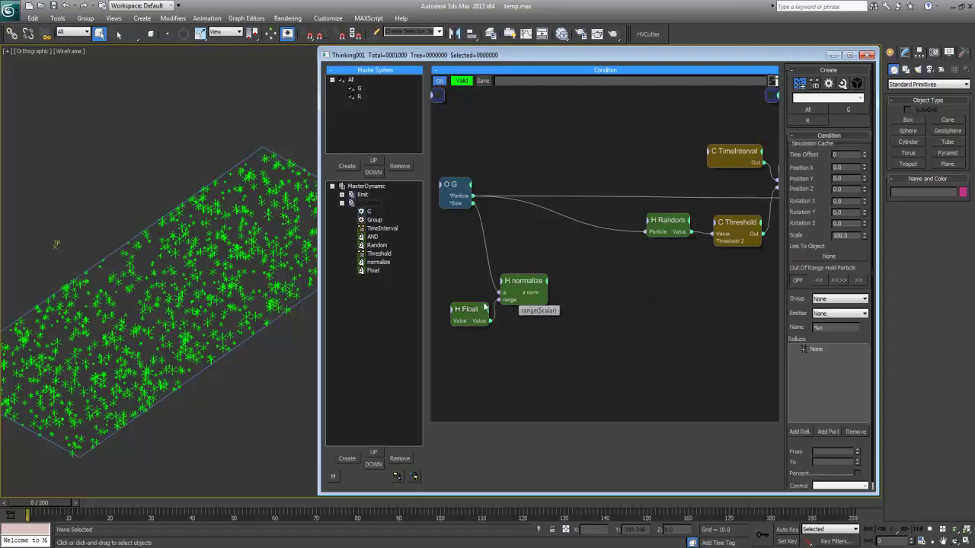
pyautogui.moveTo(485, 308); pyautogui.dragTo(481, 309)
pyautogui.click(577, 247)
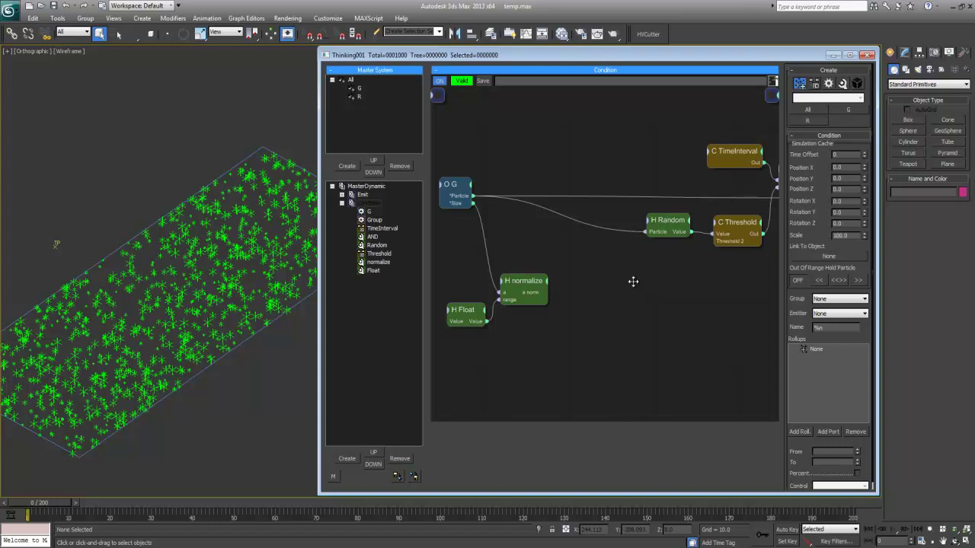
pyautogui.moveTo(634, 284); pyautogui.dragTo(618, 281, button='middle')
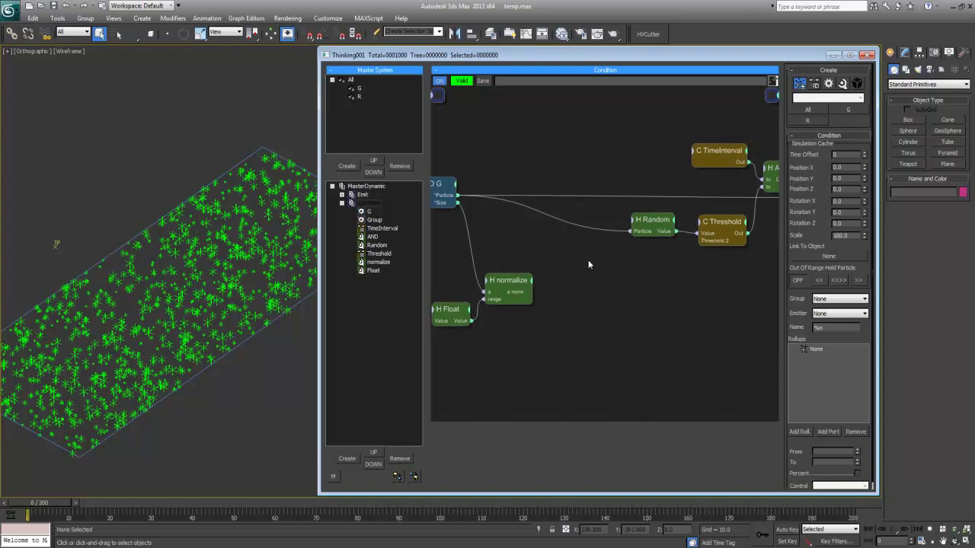
pyautogui.click(516, 280)
pyautogui.click(533, 242)
pyautogui.moveTo(698, 233); pyautogui.dragTo(661, 260)
pyautogui.click(589, 199)
# Play the animation from frame 0 to test the size-driven probability with the Float range node selected.
pyautogui.moveTo(558, 199); pyautogui.dragTo(515, 209, button='middle')
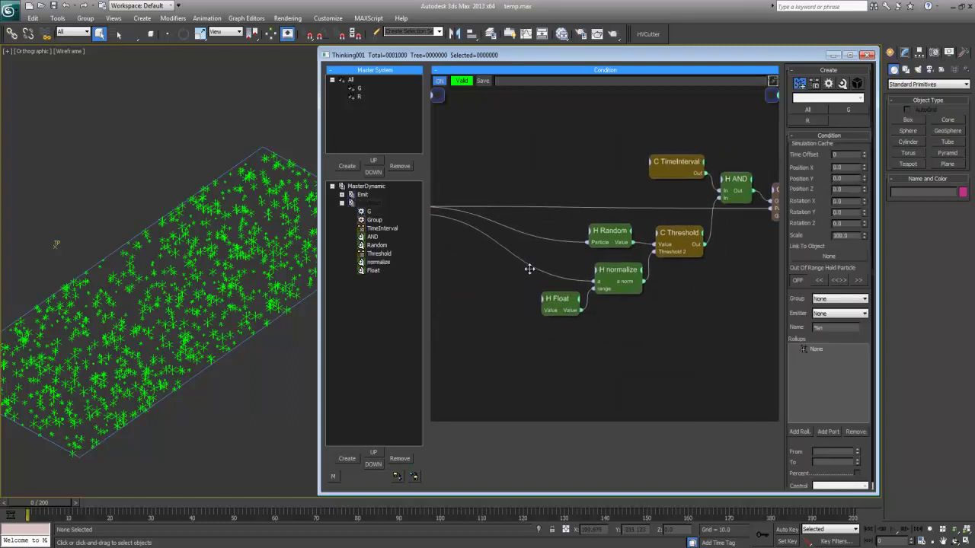
pyautogui.click(555, 299)
pyautogui.click(171, 129)
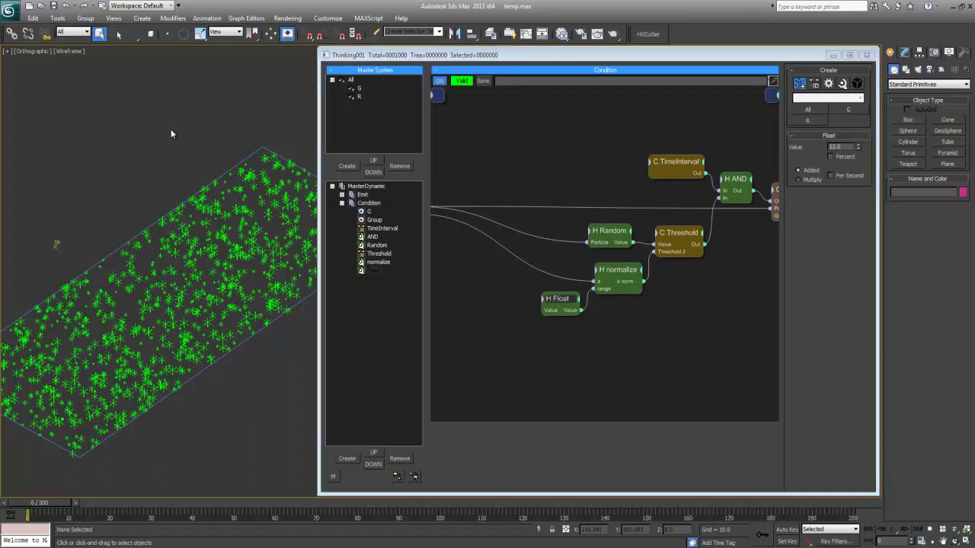
pyautogui.press('/')
pyautogui.press('/')
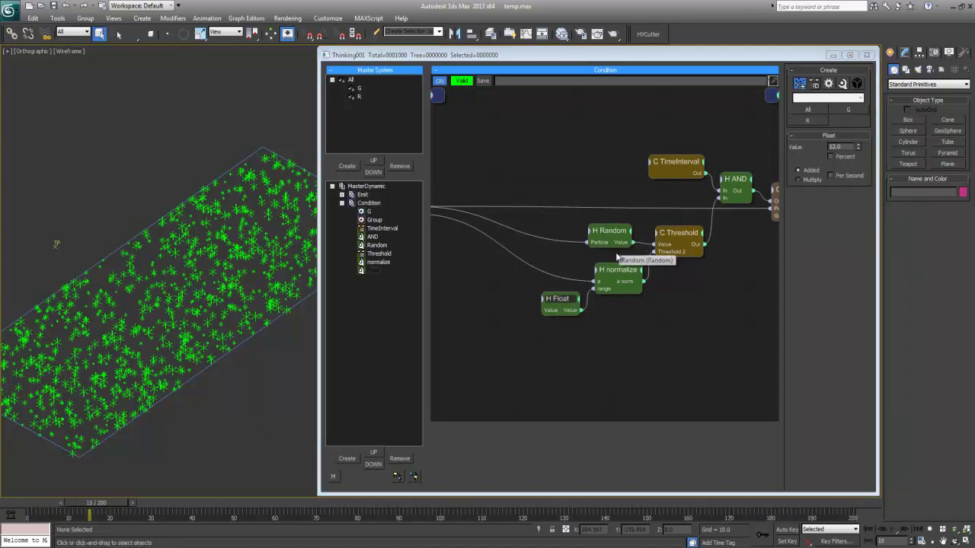
# Play the animation with the Random node selected and step through frames 30 to 43 to examine which particle sizes turn red first.
pyautogui.click(618, 272)
pyautogui.click(610, 233)
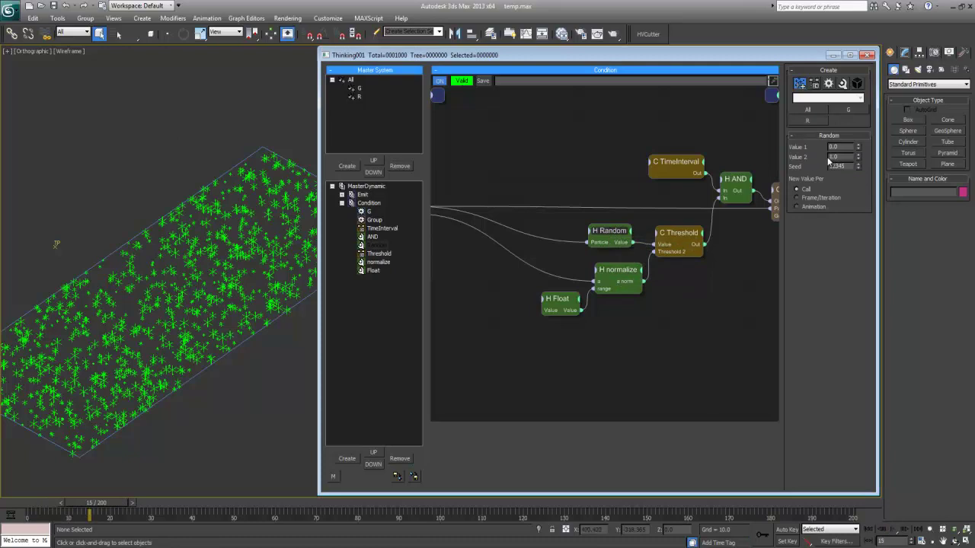
pyautogui.click(192, 141)
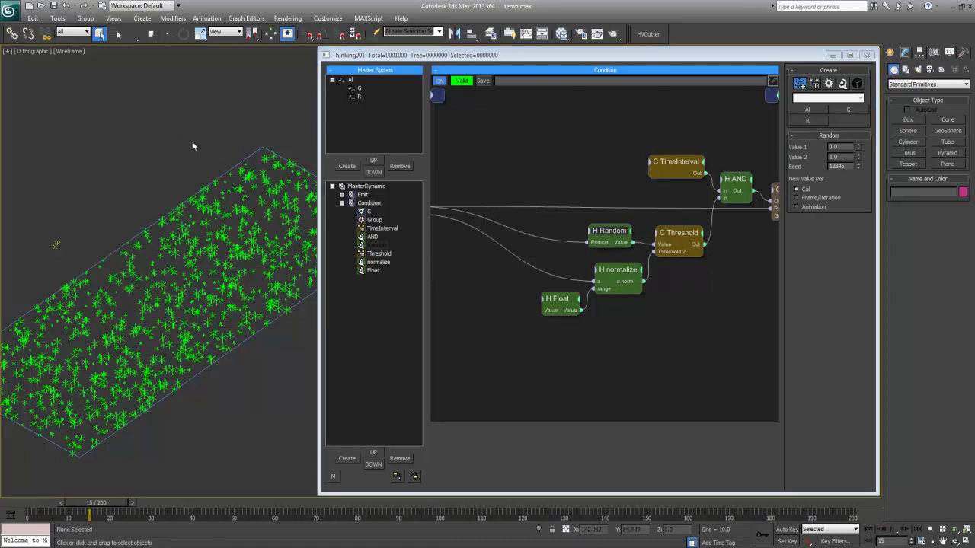
pyautogui.press('.')
pyautogui.press(',')
pyautogui.press('/')
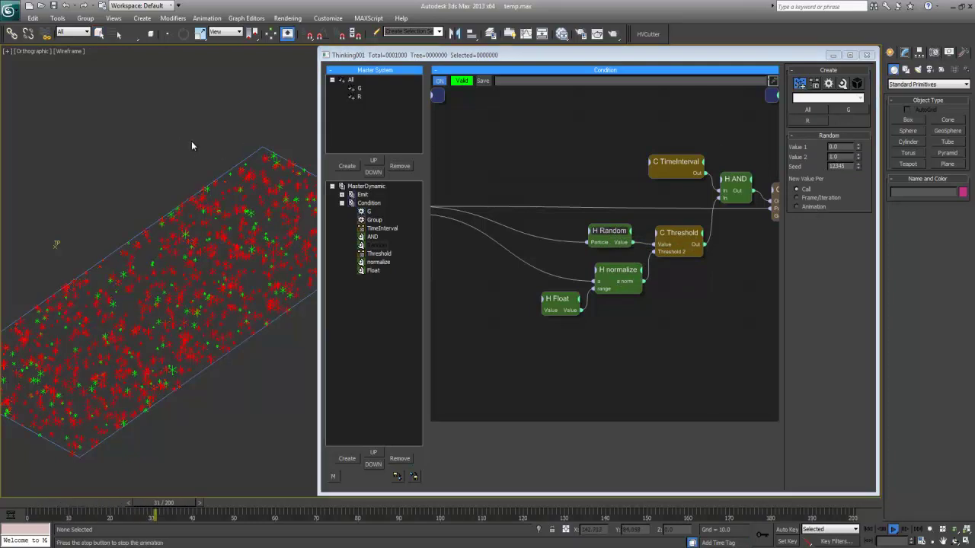
pyautogui.moveTo(233, 504); pyautogui.dragTo(160, 504)
pyautogui.press('.')
pyautogui.press('.')
pyautogui.press('.')
pyautogui.moveTo(232, 245); pyautogui.dragTo(212, 252, button='middle')
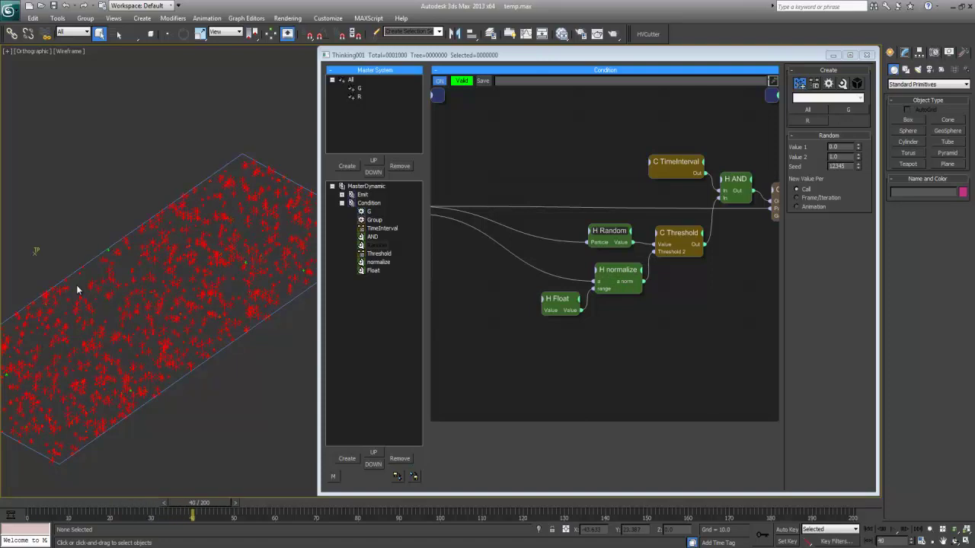
pyautogui.click(151, 504)
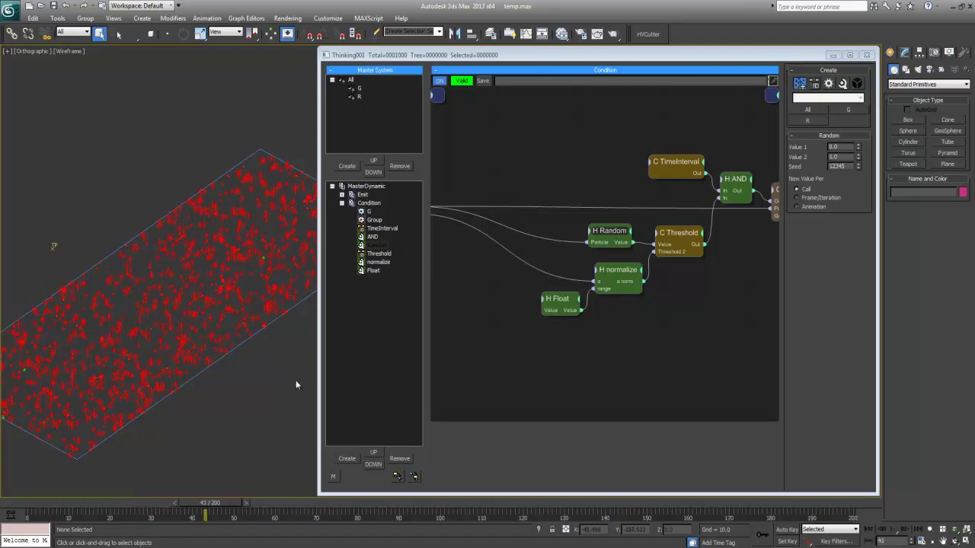
# Move the Float and normalize nodes together farther from Threshold to make room for another node.
pyautogui.click(569, 369)
pyautogui.moveTo(532, 338); pyautogui.dragTo(552, 270)
pyautogui.click(633, 289)
pyautogui.click(634, 289)
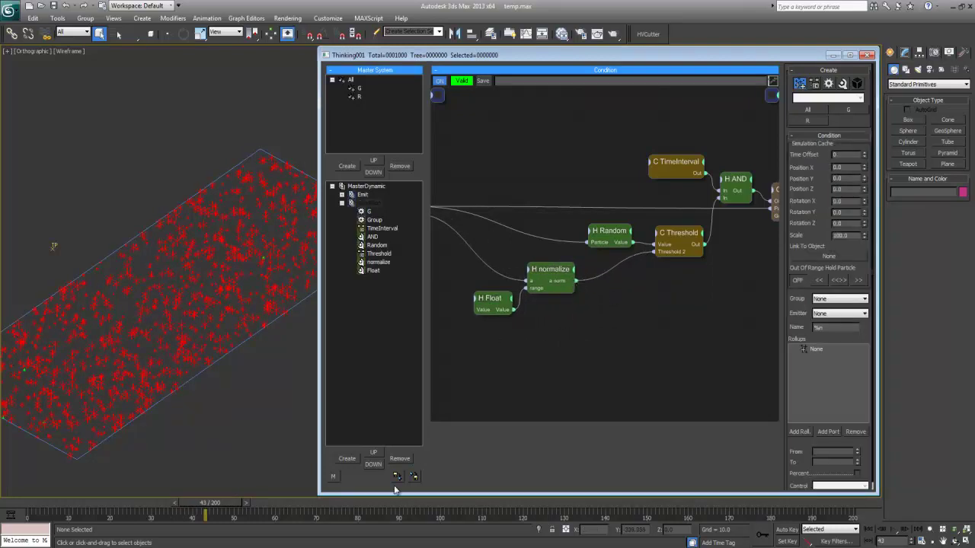
# Load the saved 1-a node from the math blackbox folder, place it after normalize, and connect a norm to its a input.
pyautogui.click(396, 477)
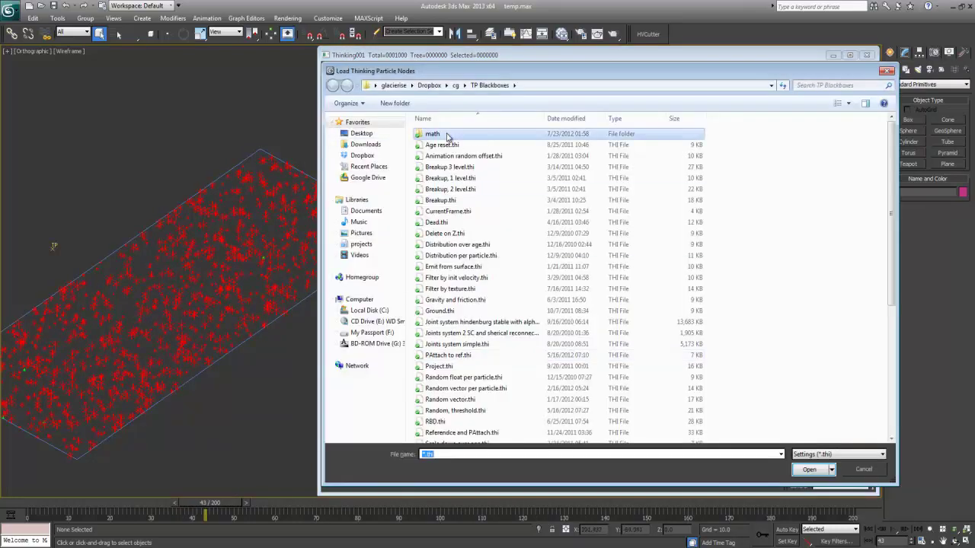
pyautogui.doubleClick(434, 178)
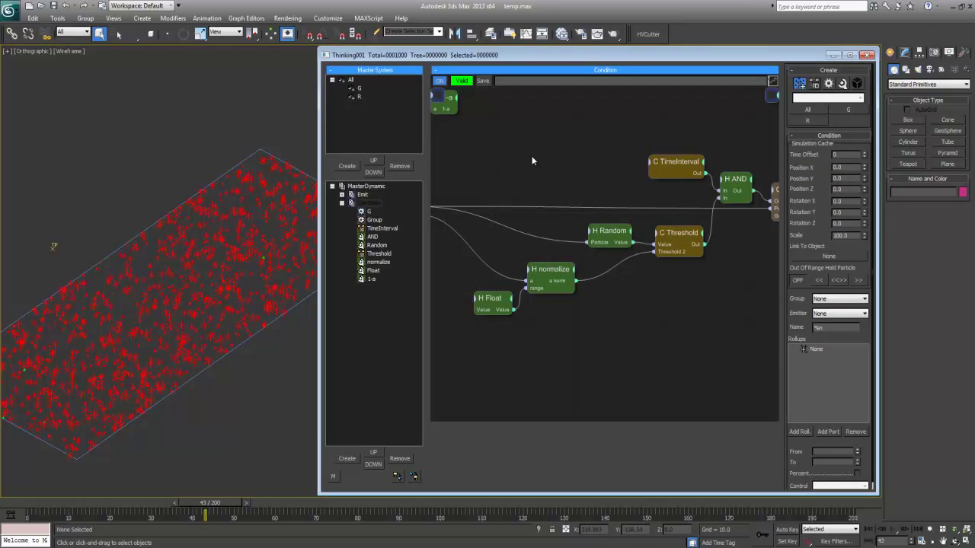
pyautogui.moveTo(449, 102); pyautogui.dragTo(614, 293)
pyautogui.moveTo(622, 291); pyautogui.dragTo(612, 281)
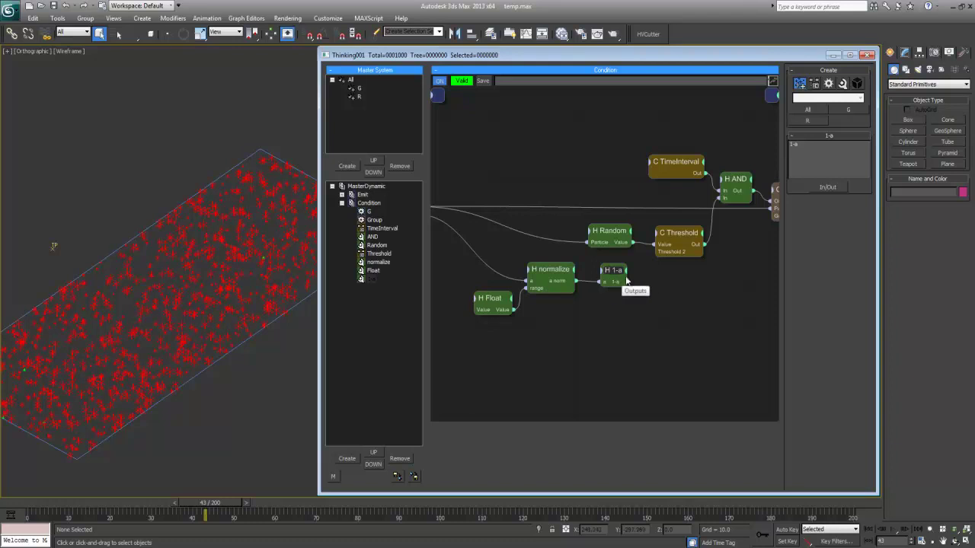
# Connect the 1-a node's output to Threshold 2 and select the 1-a node to view its expression.
pyautogui.click(647, 282)
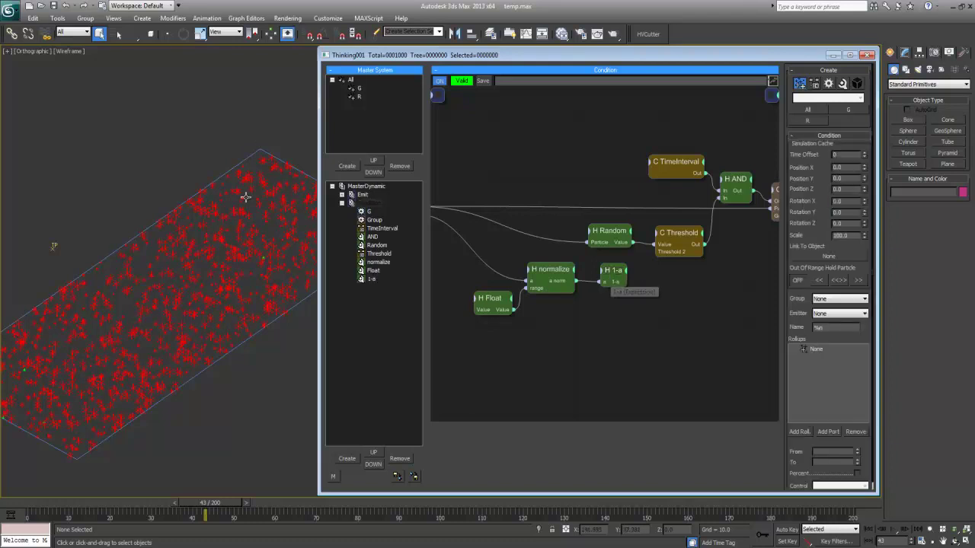
pyautogui.moveTo(626, 282); pyautogui.dragTo(654, 252)
pyautogui.click(617, 270)
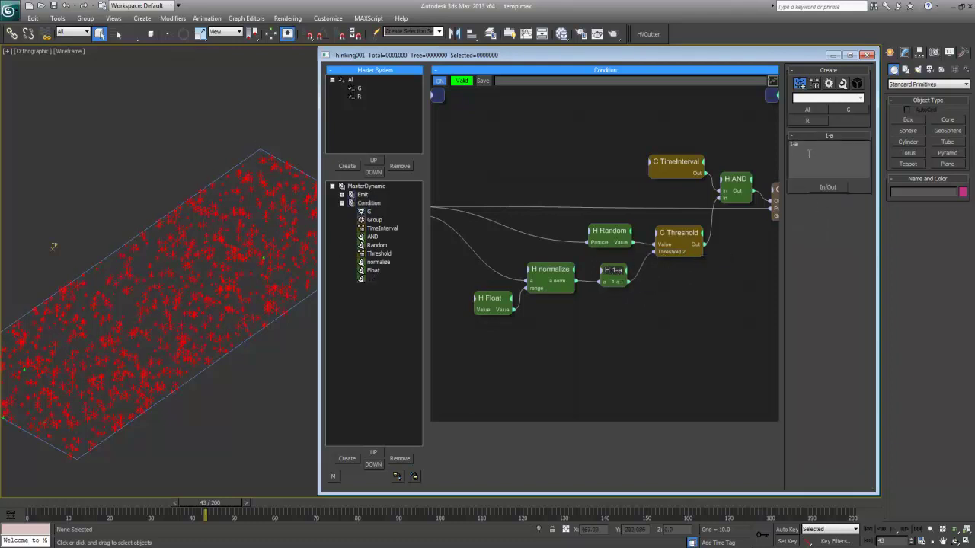
pyautogui.click(692, 313)
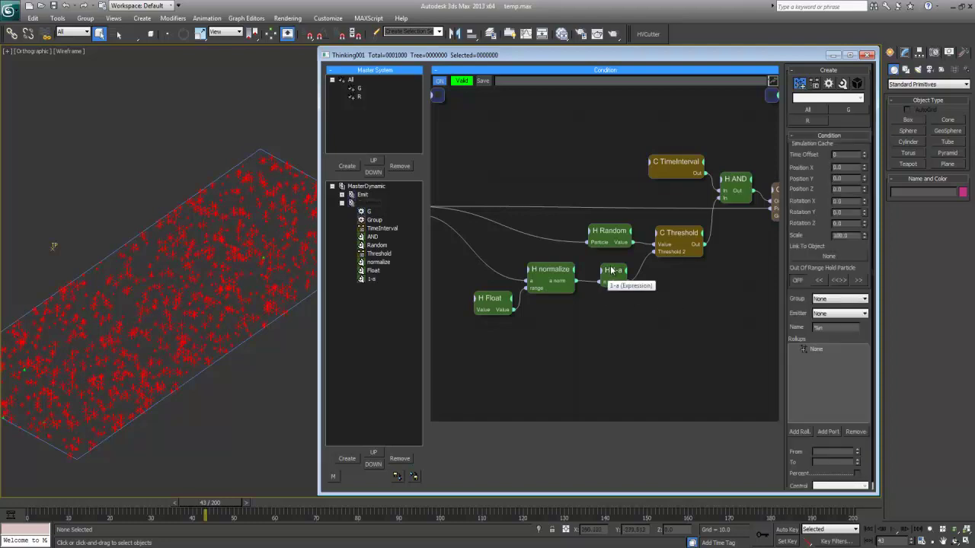
pyautogui.click(613, 271)
# Scrub through the frames and replay from frame 0 to examine the inverted size-driven probability.
pyautogui.click(185, 151)
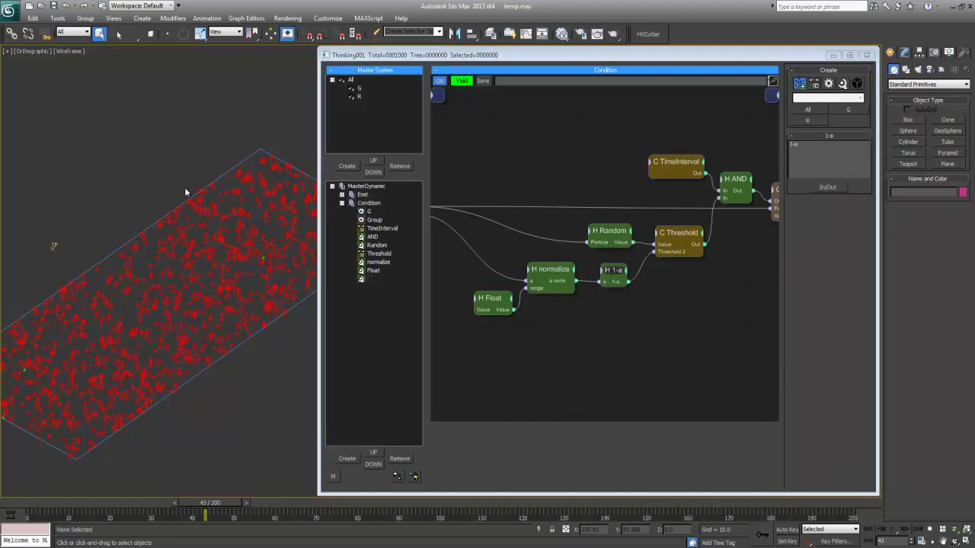
pyautogui.press('.')
pyautogui.press(',')
pyautogui.click(153, 503)
pyautogui.moveTo(154, 505); pyautogui.dragTo(166, 506)
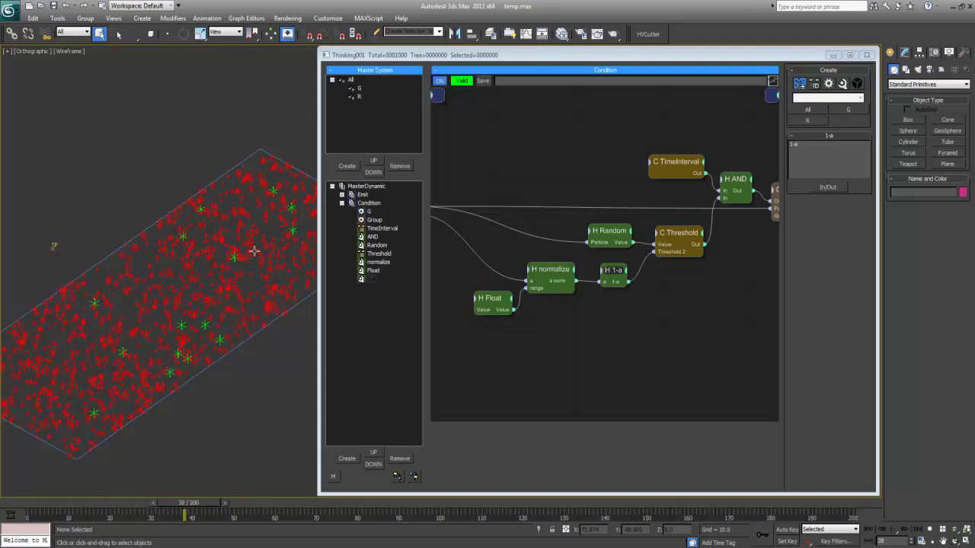
pyautogui.moveTo(254, 252); pyautogui.dragTo(224, 259, button='middle')
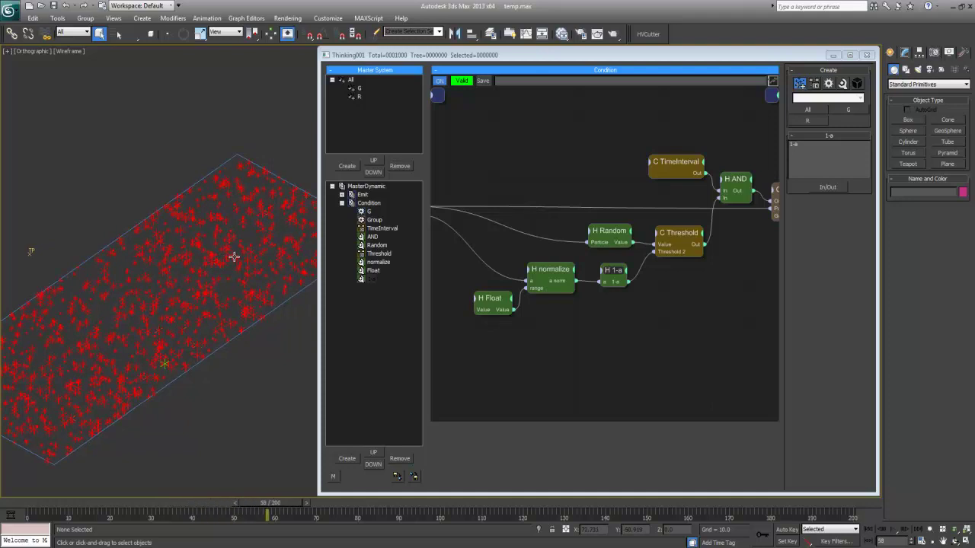
pyautogui.press('Home')
pyautogui.click(546, 185)
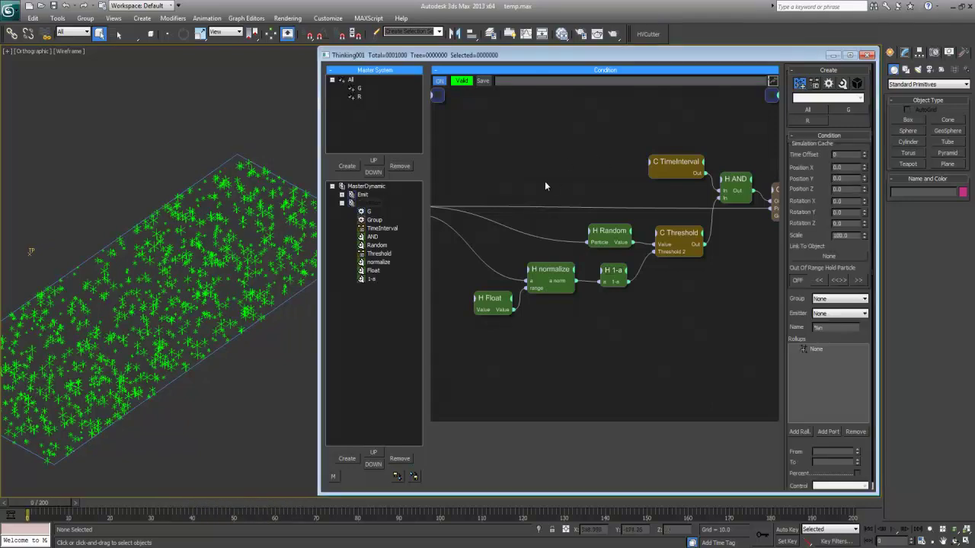
pyautogui.press('/')
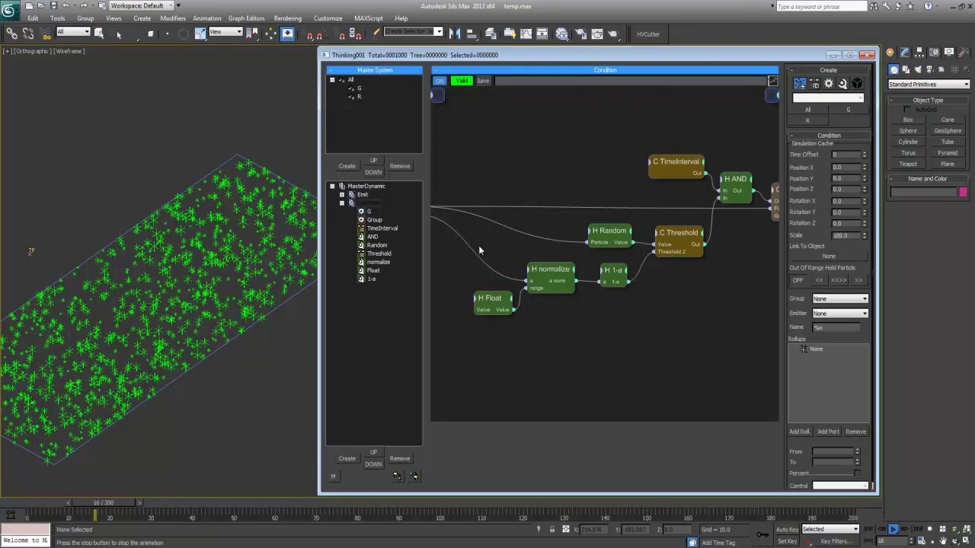
pyautogui.press('Home')
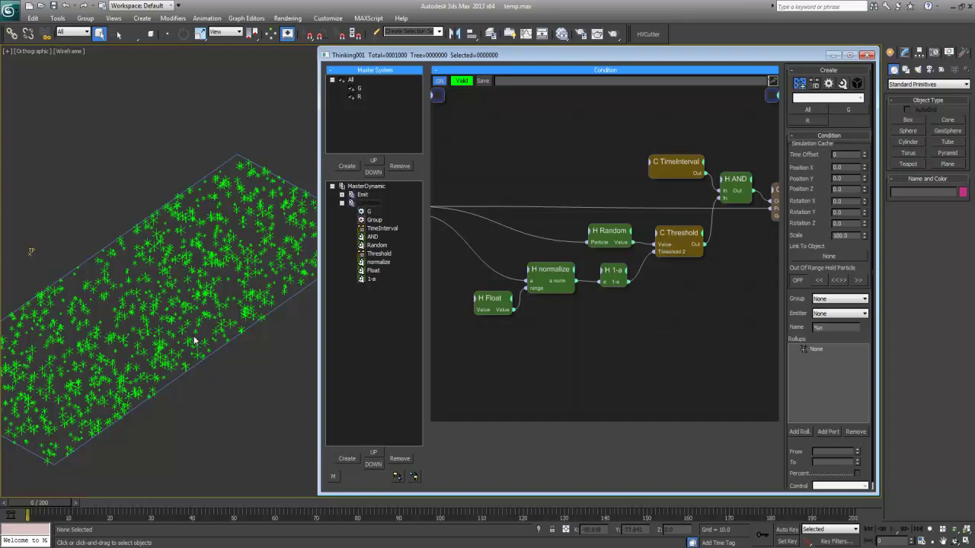
# Expose the Value2 input on the Random node and move the node slightly up, clear of 1-a.
pyautogui.click(600, 234)
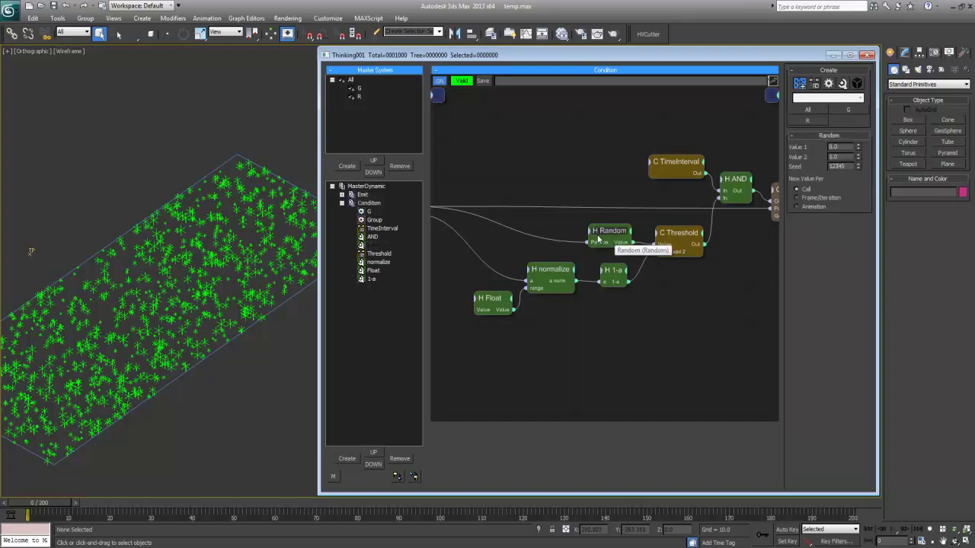
pyautogui.click(591, 232)
pyautogui.click(593, 286)
pyautogui.click(550, 339)
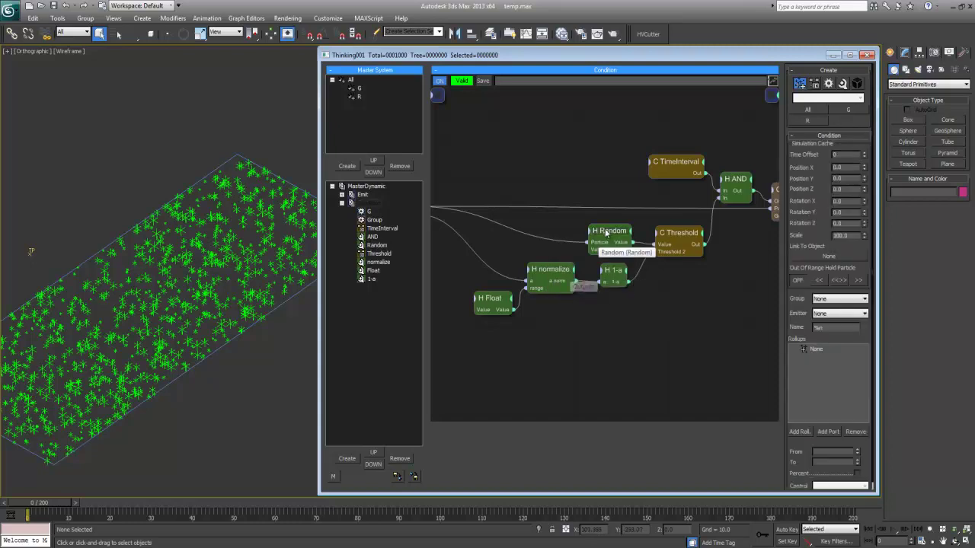
pyautogui.moveTo(605, 231); pyautogui.dragTo(606, 219)
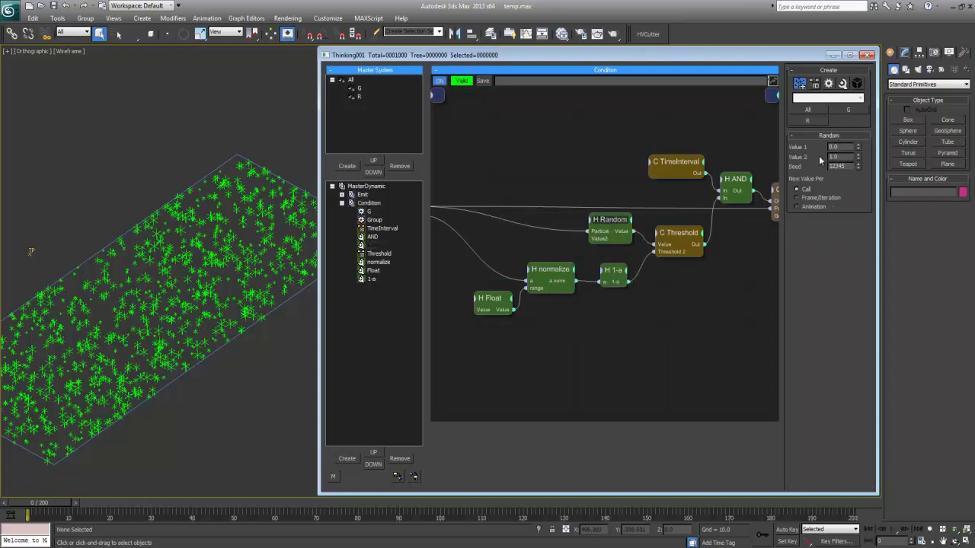
# Add a Float helper beside Random and connect its Value output to Random's Value2 input.
pyautogui.click(512, 154)
pyautogui.rightClick(512, 154)
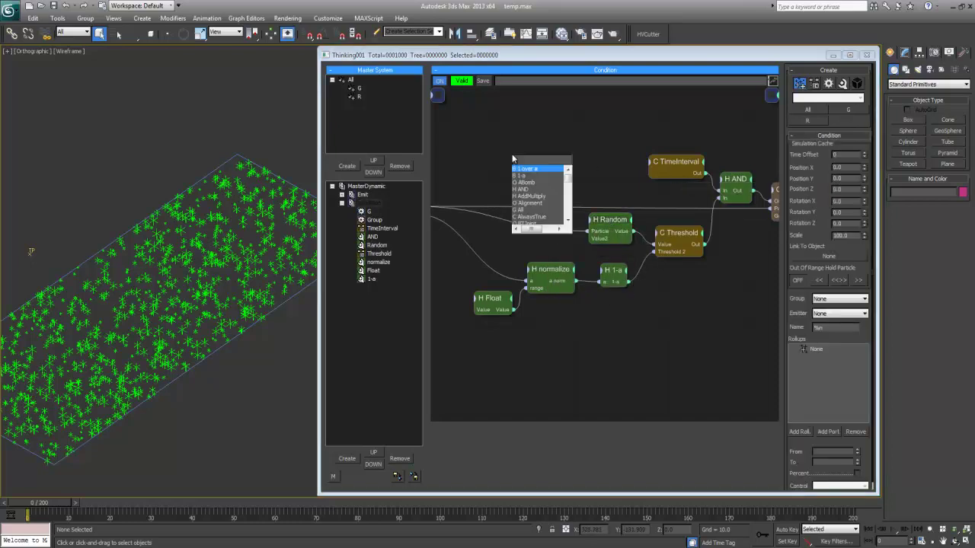
pyautogui.write('fl')
pyautogui.press('Return')
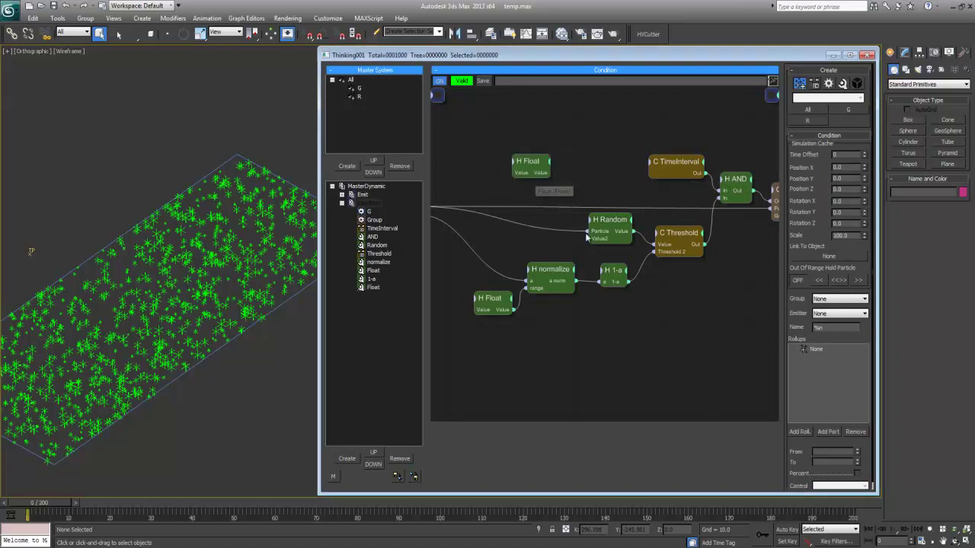
pyautogui.moveTo(542, 178); pyautogui.dragTo(548, 253)
pyautogui.moveTo(602, 198); pyautogui.dragTo(591, 191, button='middle')
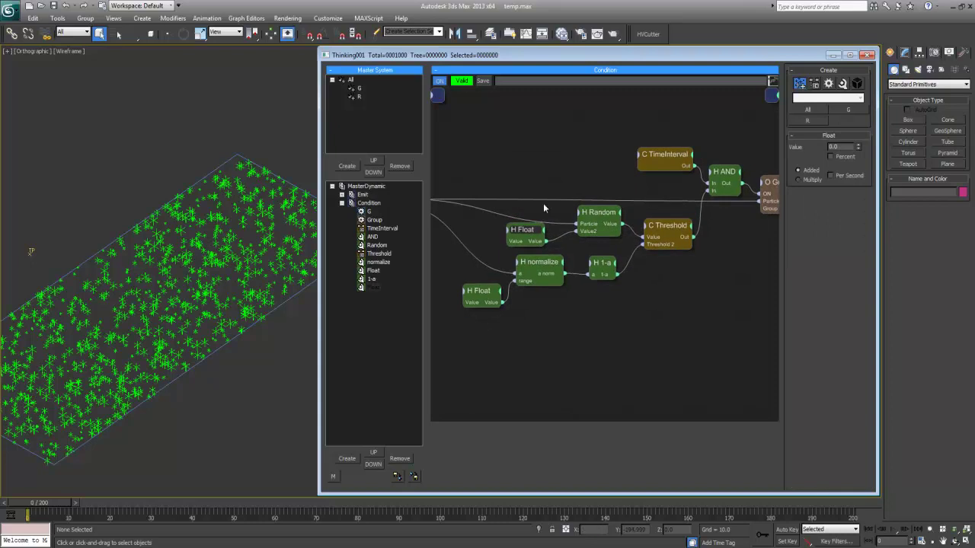
# Set the Float feeding Random's Value2 to 5 and play the animation to test the probability.
pyautogui.moveTo(535, 232); pyautogui.dragTo(576, 231)
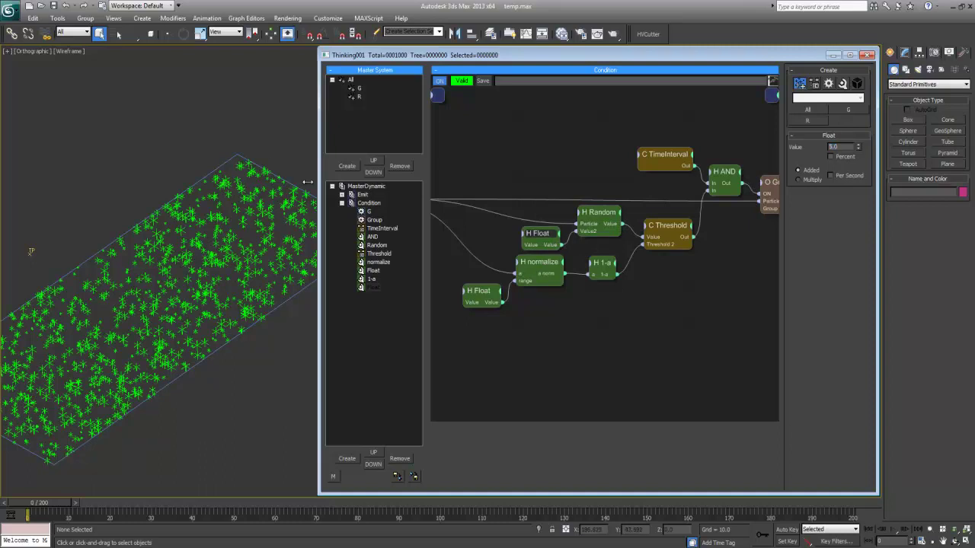
pyautogui.click(263, 153)
pyautogui.press('.')
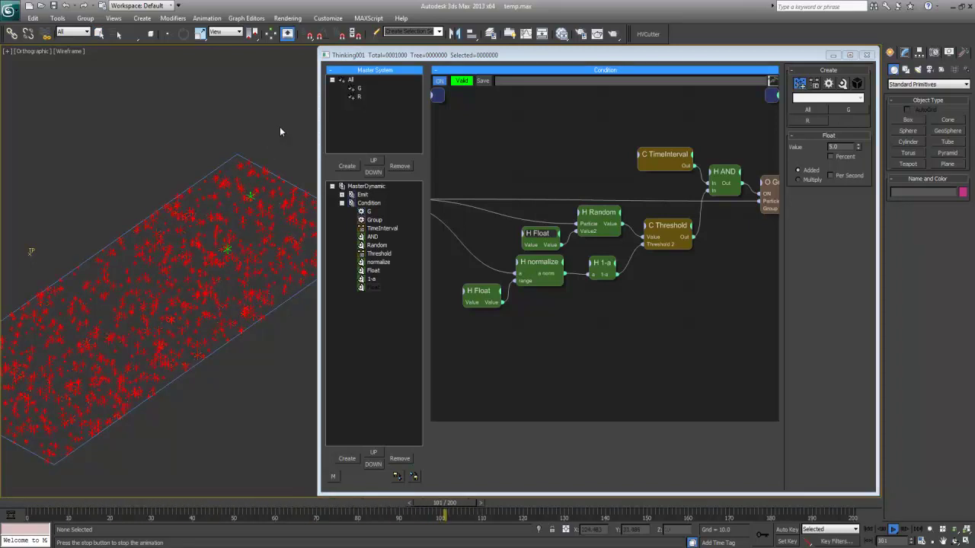
pyautogui.press('Escape')
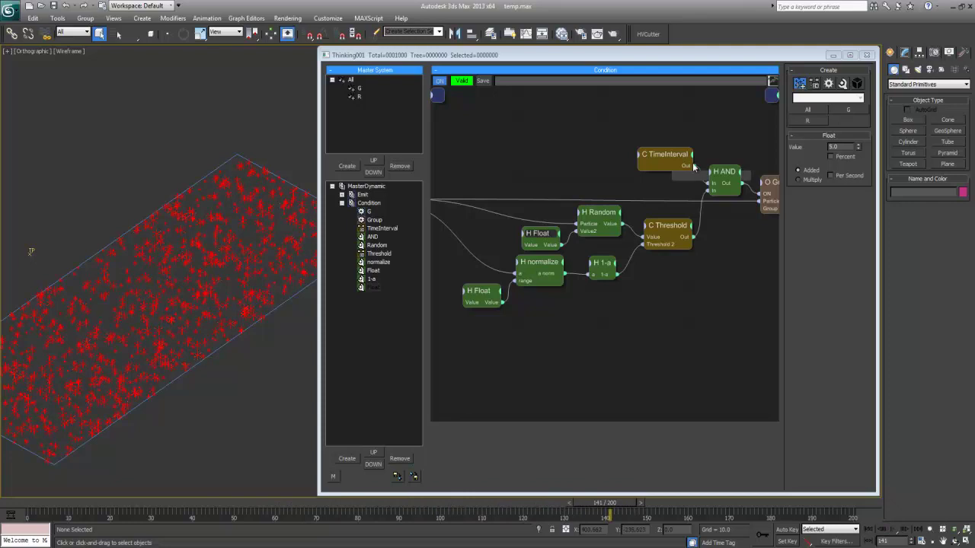
# Set the Value2 Float to 0.1, play from frame 0, and scrub back to frame 30.
pyautogui.moveTo(842, 147); pyautogui.dragTo(790, 148)
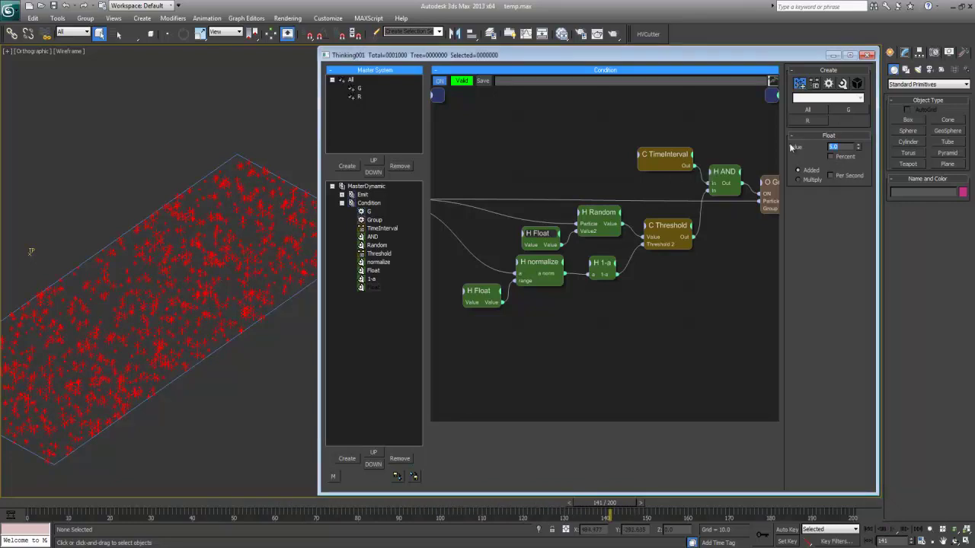
pyautogui.press('Return')
pyautogui.press('Home')
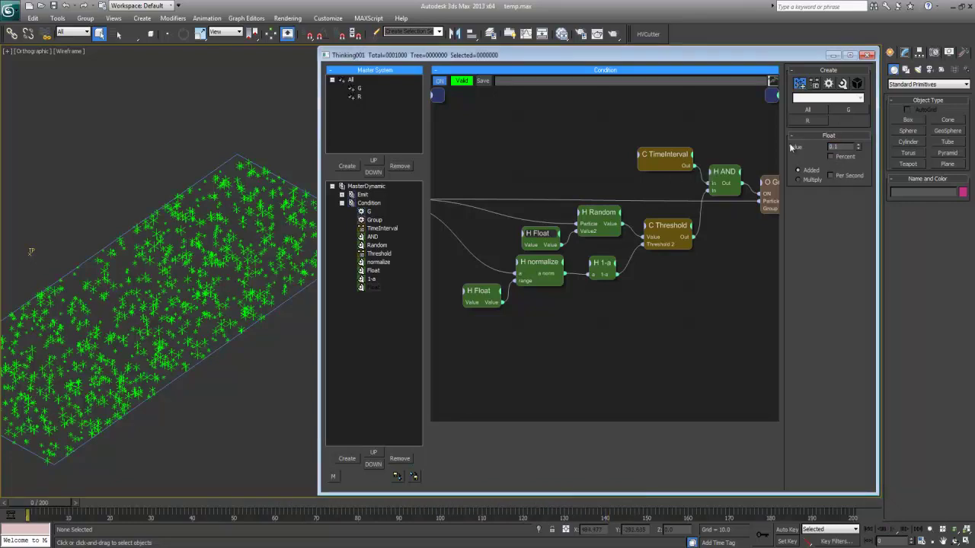
pyautogui.press('/')
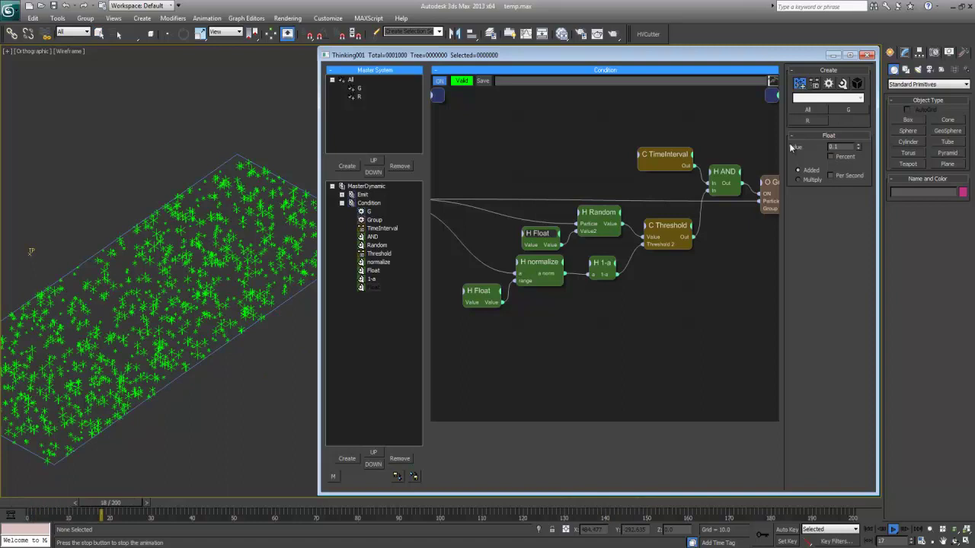
pyautogui.press('/')
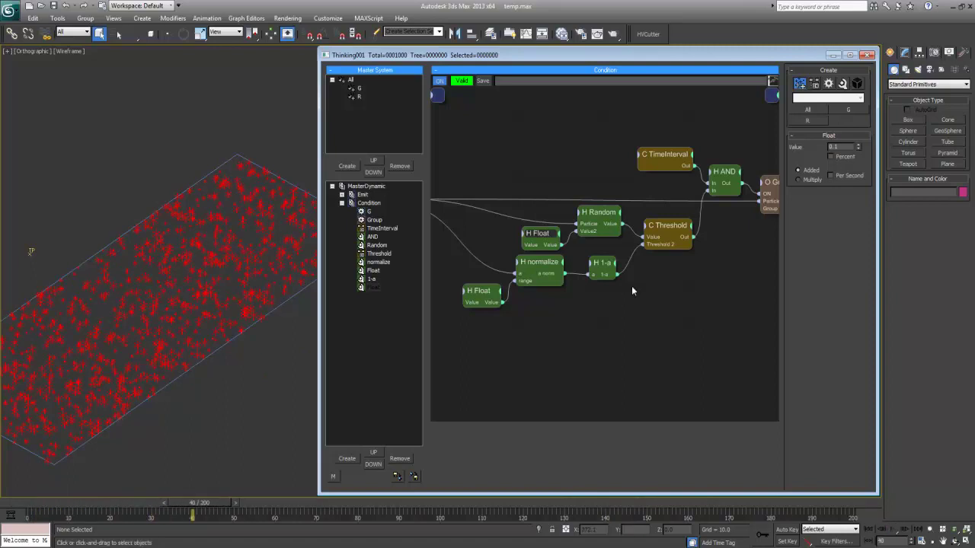
pyautogui.moveTo(194, 510); pyautogui.dragTo(151, 510)
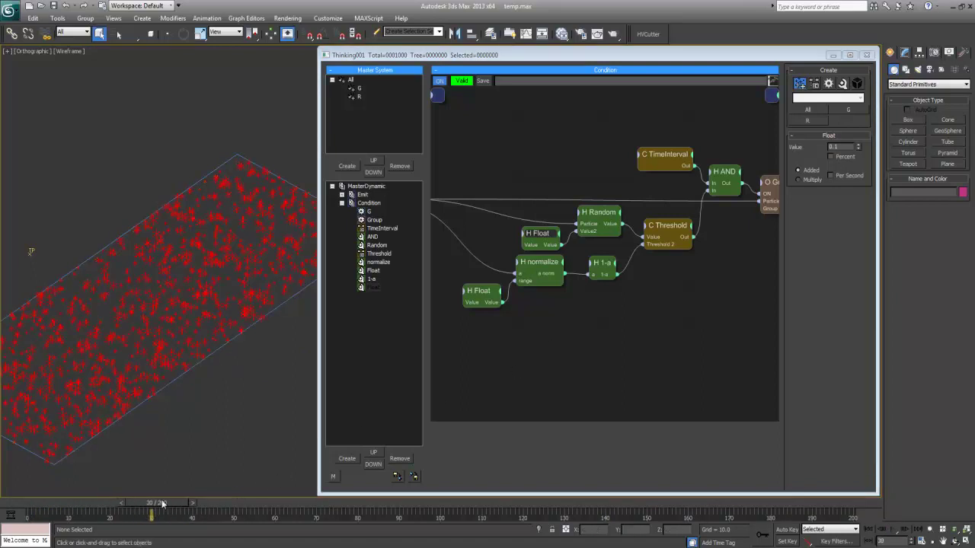
# Set the Float feeding Random's Value2 to 0.6.
pyautogui.moveTo(845, 147); pyautogui.dragTo(799, 157)
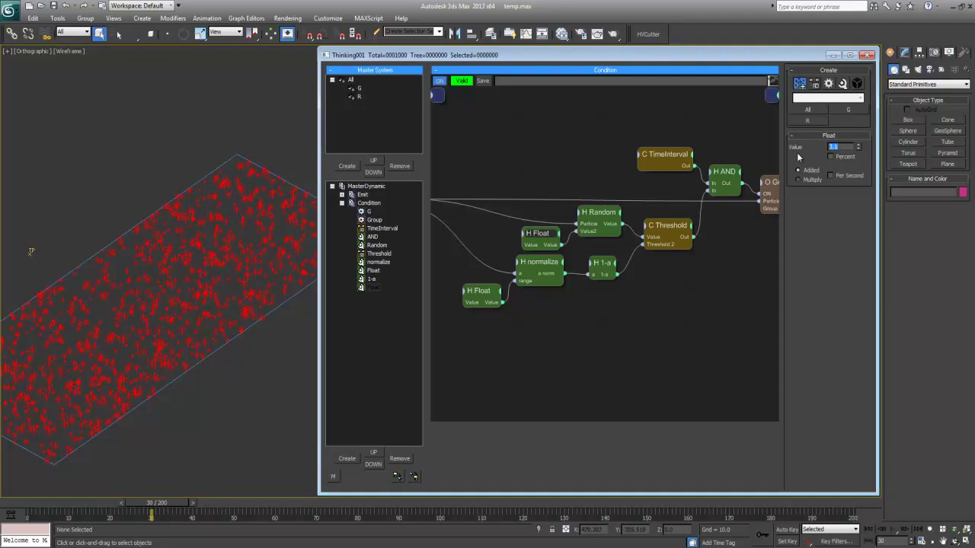
pyautogui.write('0.6')
pyautogui.press('Return')
# Play the animation and step back and forth around frames 31 to 34 to examine how particles of different sizes change group.
pyautogui.press('/')
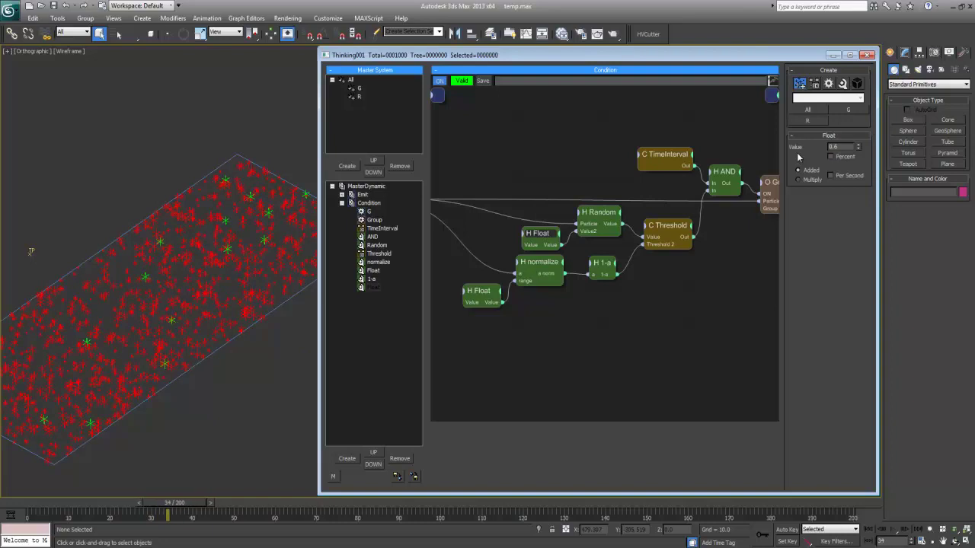
pyautogui.press('.')
pyautogui.press(',')
pyautogui.press(',')
pyautogui.press(',')
pyautogui.press(',')
pyautogui.press(',')
pyautogui.press(',')
pyautogui.press(',')
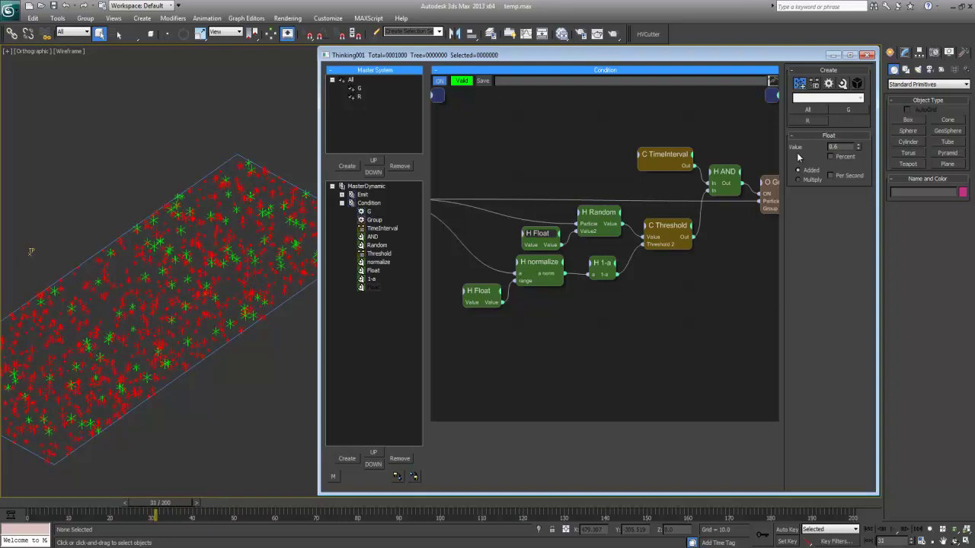
# Set the Float feeding Random's Value2 to 3 and return the animation to frame 0.
pyautogui.press('/')
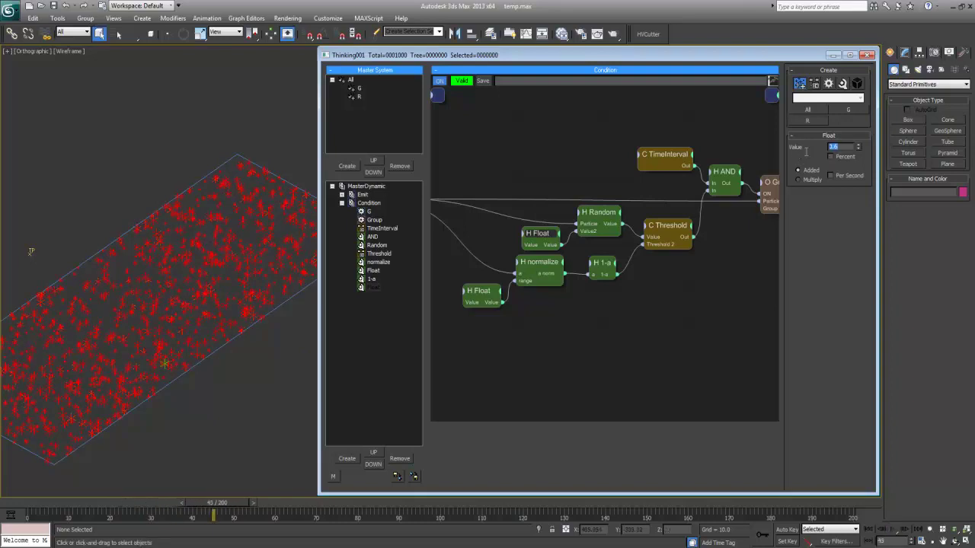
pyautogui.write('3')
pyautogui.press('Return')
pyautogui.press('Home')
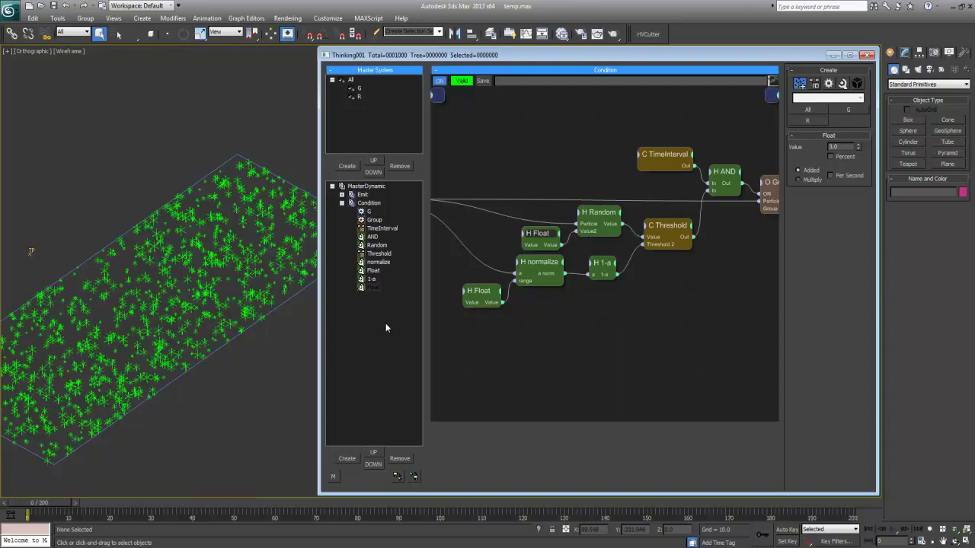
# Play the animation from frame 0 and scrub back to frame 34 to compare the particle groups.
pyautogui.press('/')
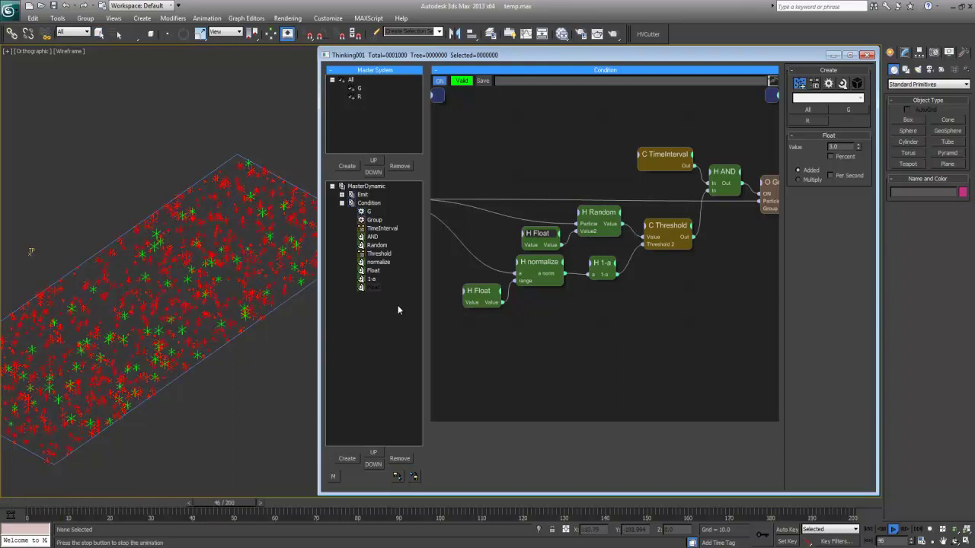
pyautogui.press('/')
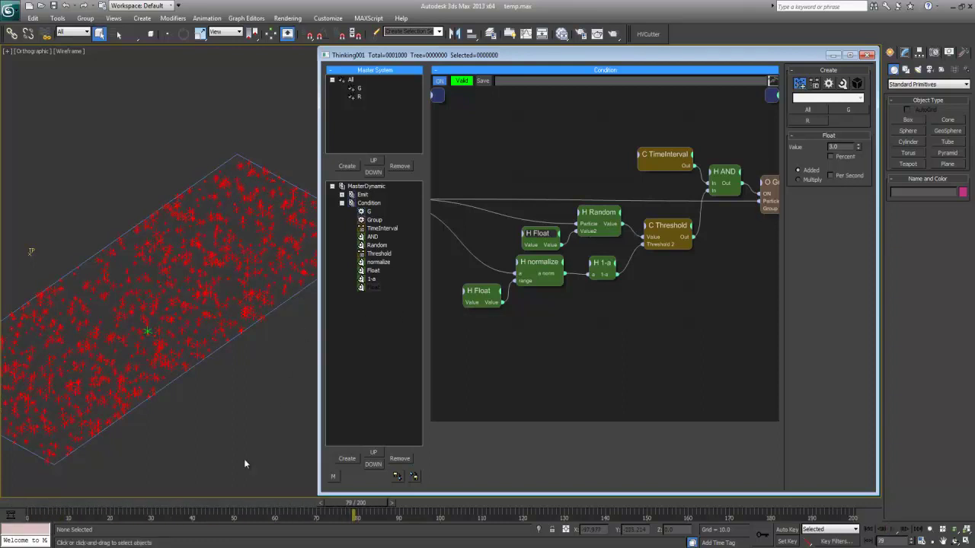
pyautogui.moveTo(122, 504); pyautogui.dragTo(178, 506)
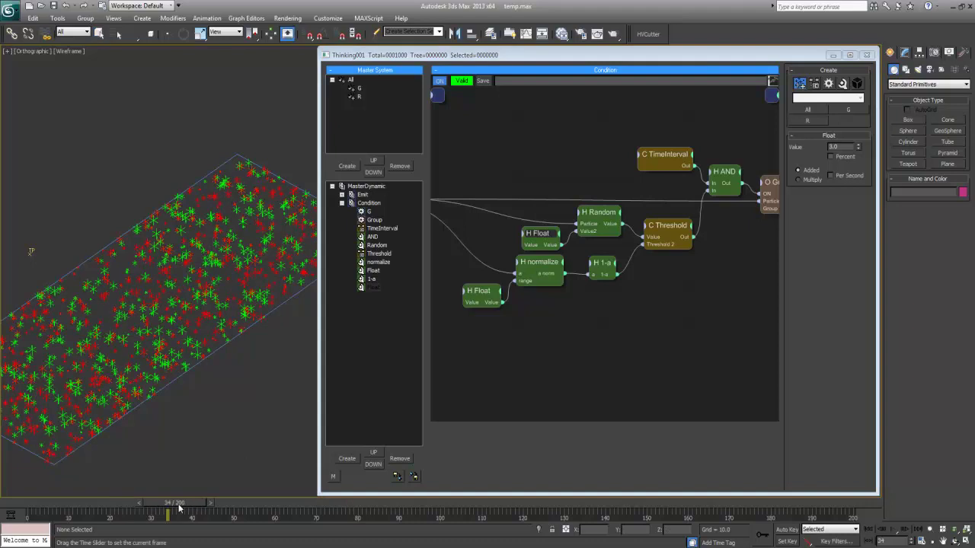
# Review the parameters of the Random, Float, 1-a and Threshold nodes and how they connect in the Condition network.
pyautogui.click(512, 356)
pyautogui.click(592, 215)
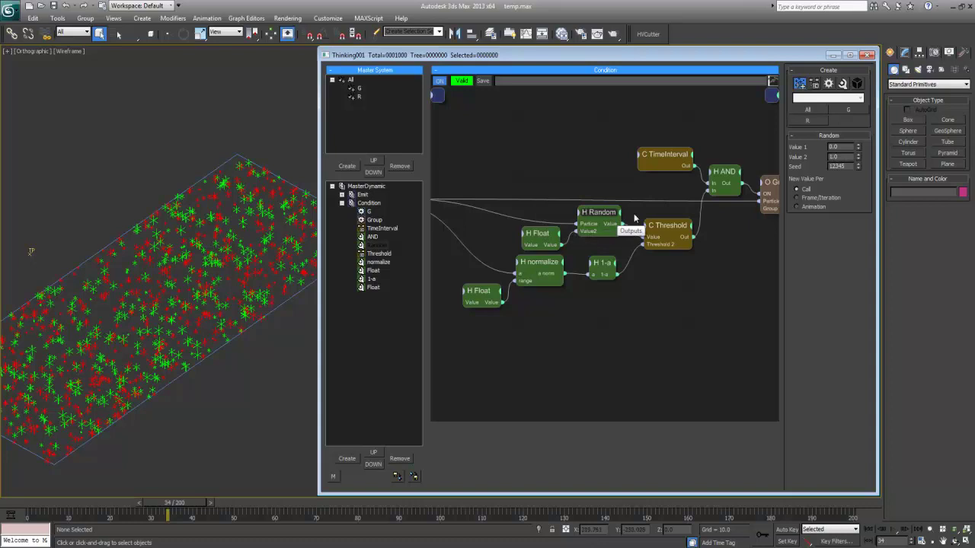
pyautogui.click(538, 236)
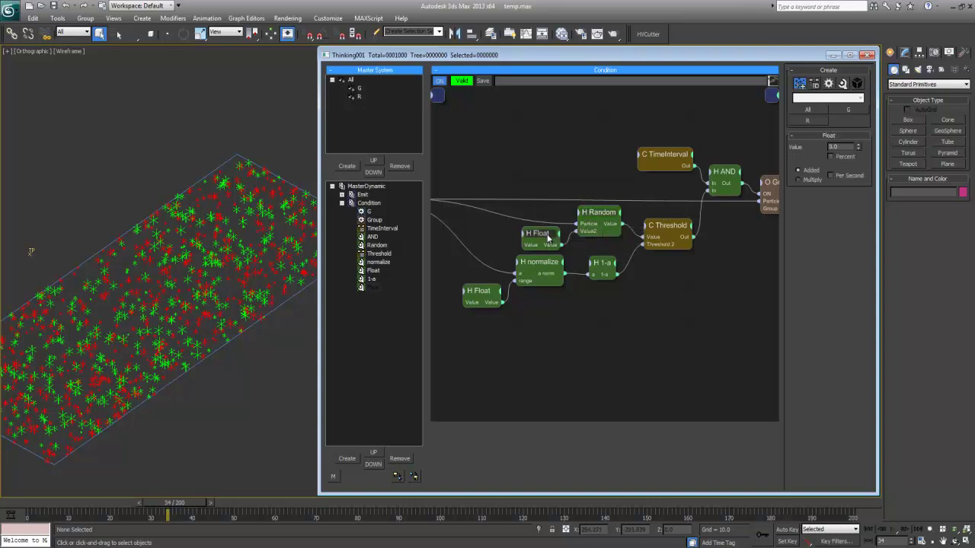
pyautogui.click(837, 147)
pyautogui.click(654, 293)
pyautogui.click(603, 269)
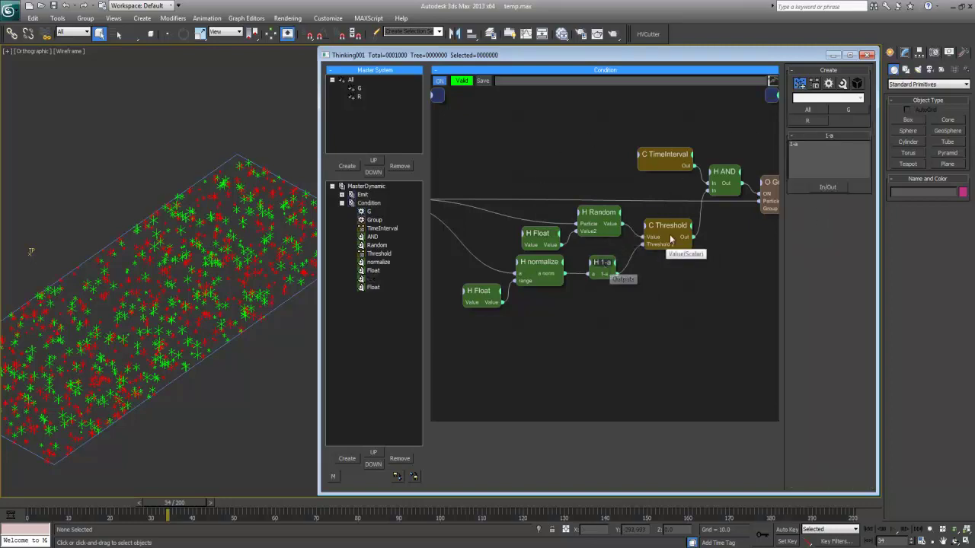
pyautogui.click(666, 236)
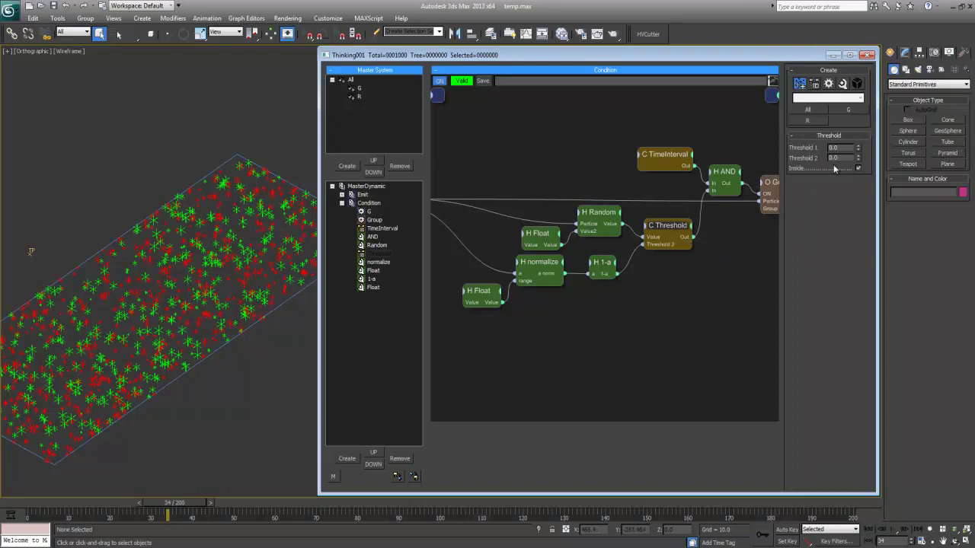
pyautogui.click(593, 259)
pyautogui.click(590, 326)
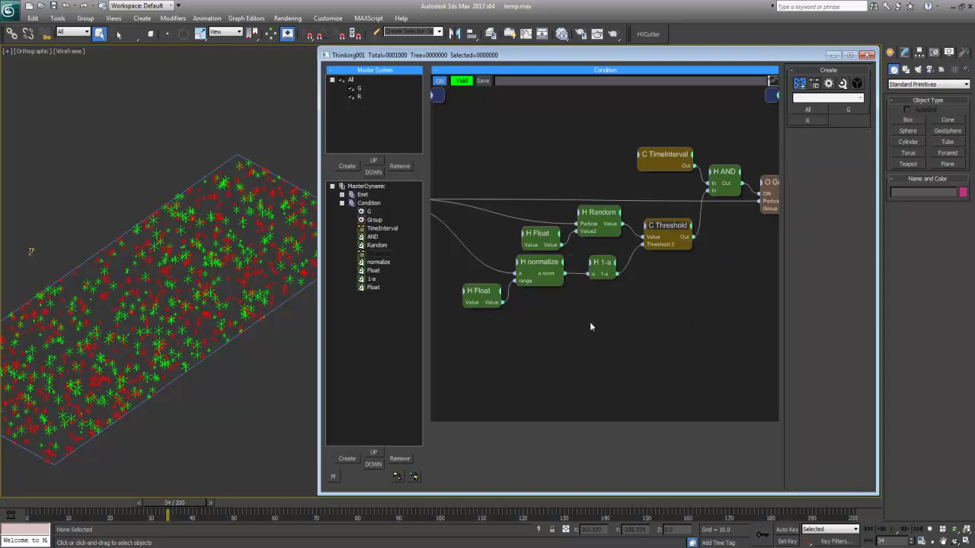
pyautogui.click(490, 297)
pyautogui.moveTo(555, 323); pyautogui.dragTo(626, 326, button='middle')
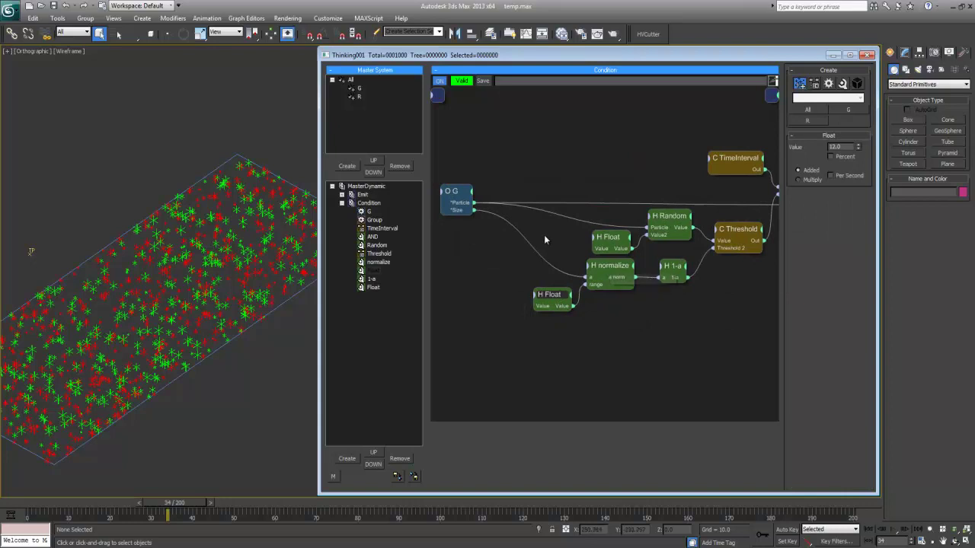
pyautogui.moveTo(601, 172); pyautogui.dragTo(555, 186, button='middle')
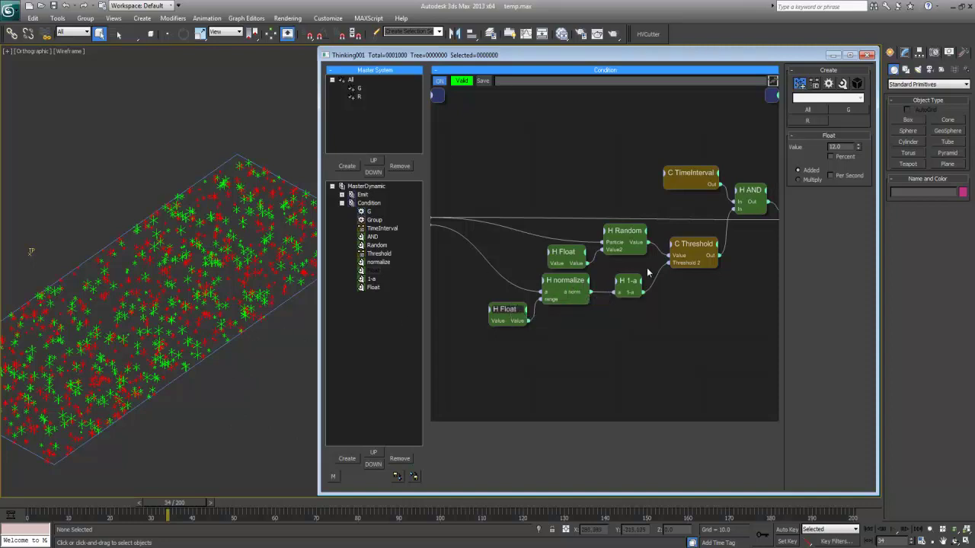
# Set the Float feeding Random's Value2 to 6 and replay the animation from frame 0.
pyautogui.click(564, 252)
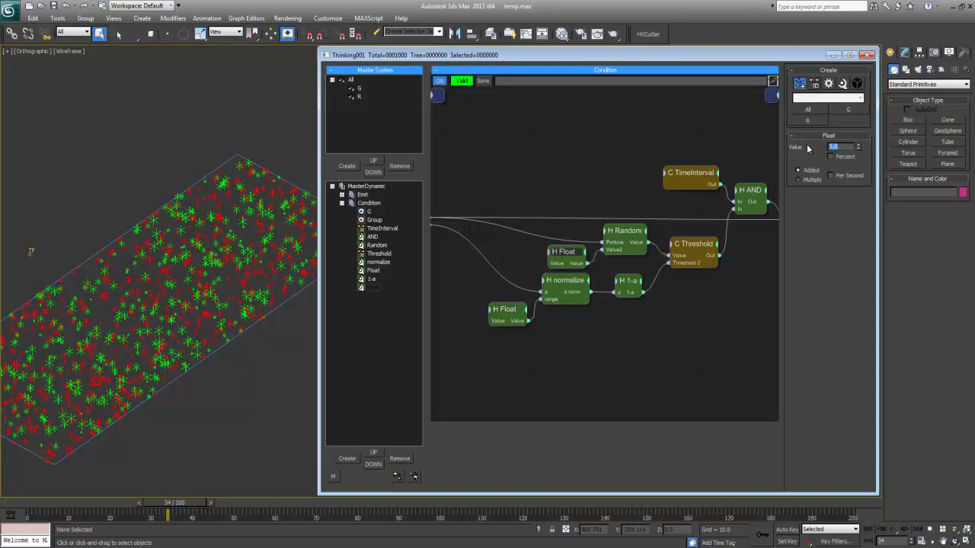
pyautogui.click(262, 126)
pyautogui.press('/')
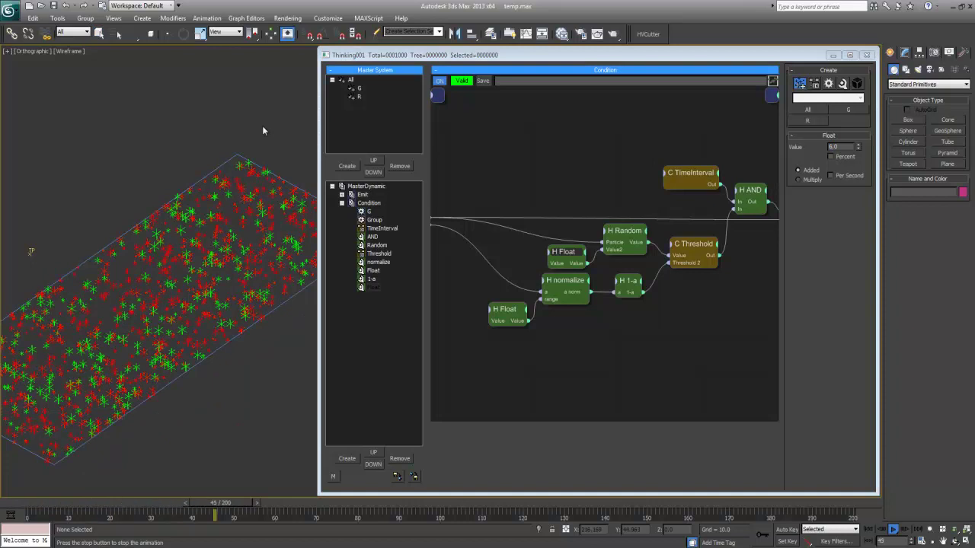
pyautogui.press('Home')
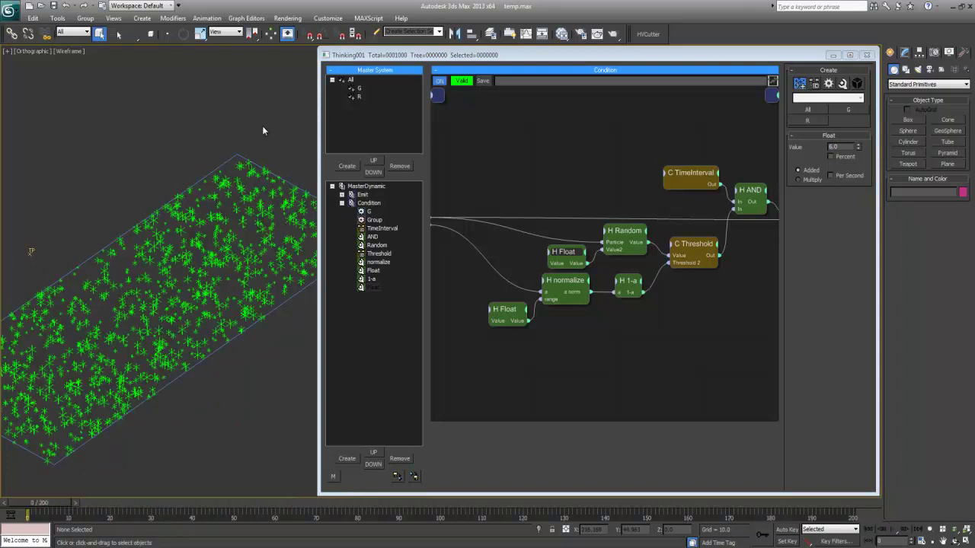
pyautogui.press('/')
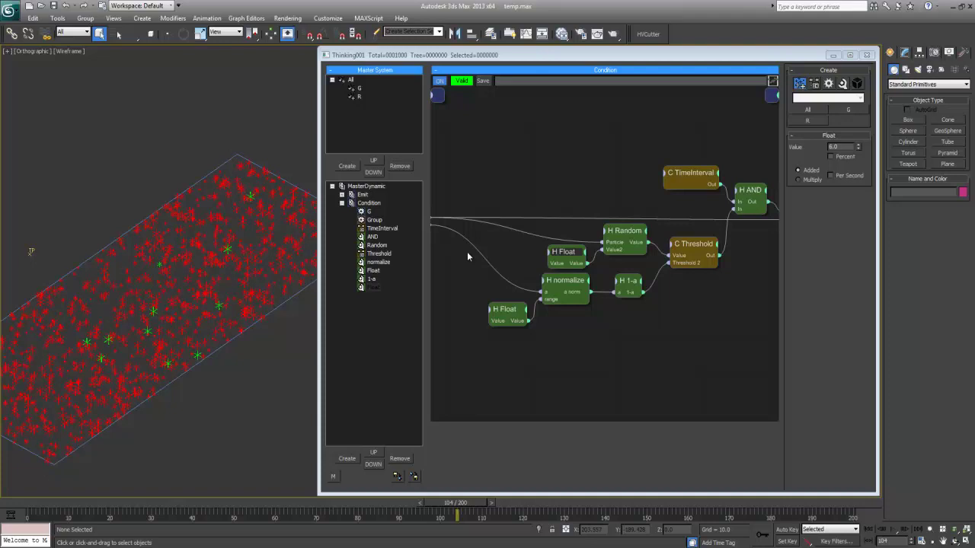
# Step back frame by frame from frame 104, then play on to frame 141 to examine the remaining green particles.
pyautogui.press(',')
pyautogui.press(',')
pyautogui.press(',')
pyautogui.press(',')
pyautogui.press(',')
pyautogui.press(',')
pyautogui.press(',')
pyautogui.press(',')
pyautogui.press(',')
pyautogui.press(',')
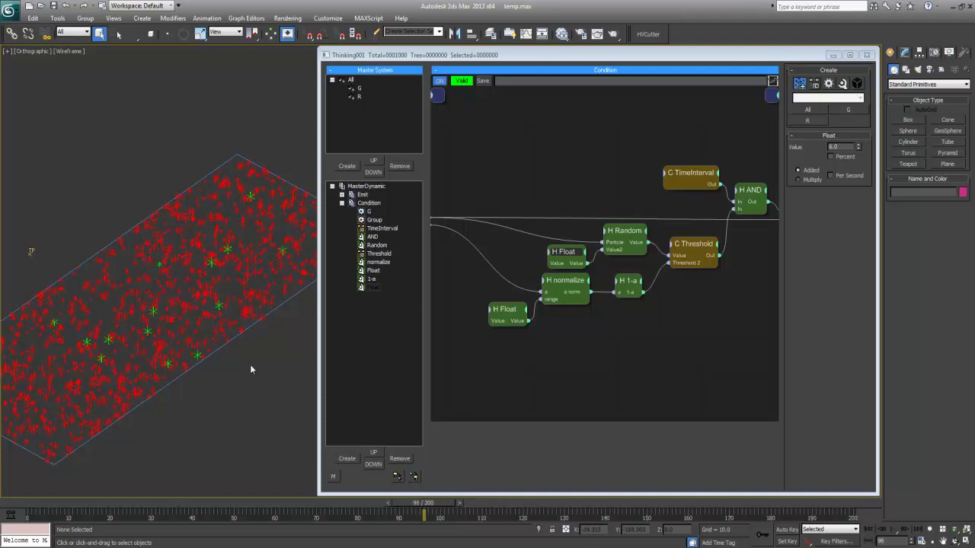
pyautogui.press('/')
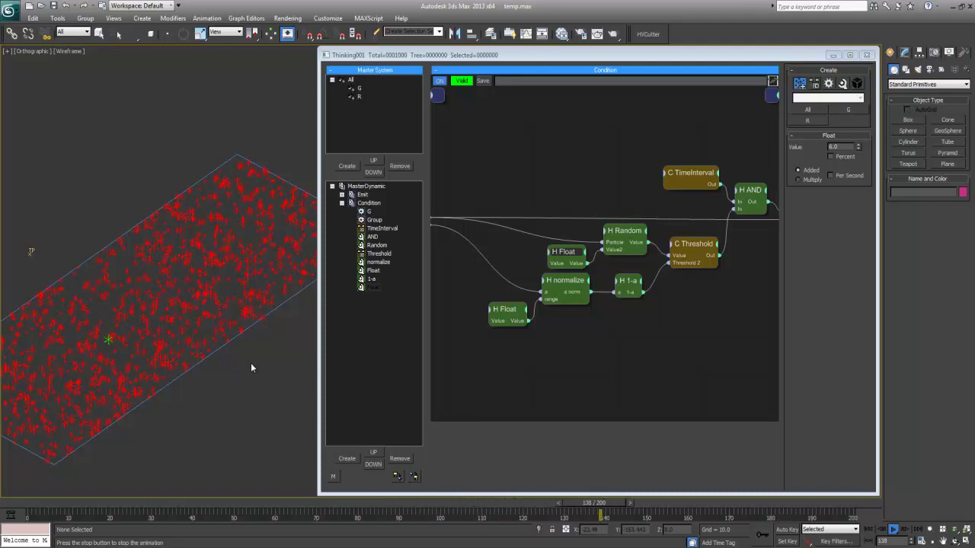
pyautogui.press('/')
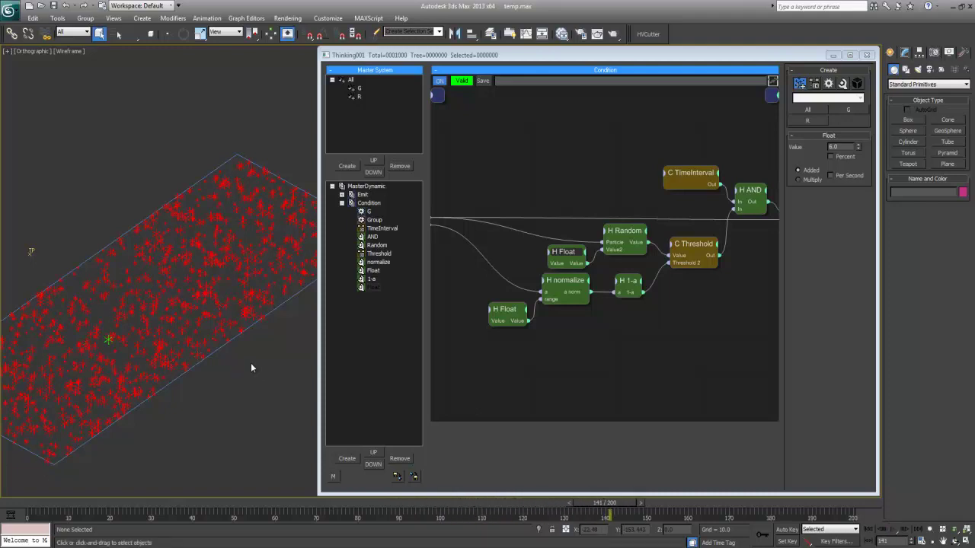
# Set the Random node's seed to 12784 and test it by playing the animation before returning to frame 0.
pyautogui.click(629, 236)
pyautogui.moveTo(822, 33); pyautogui.dragTo(822, 30)
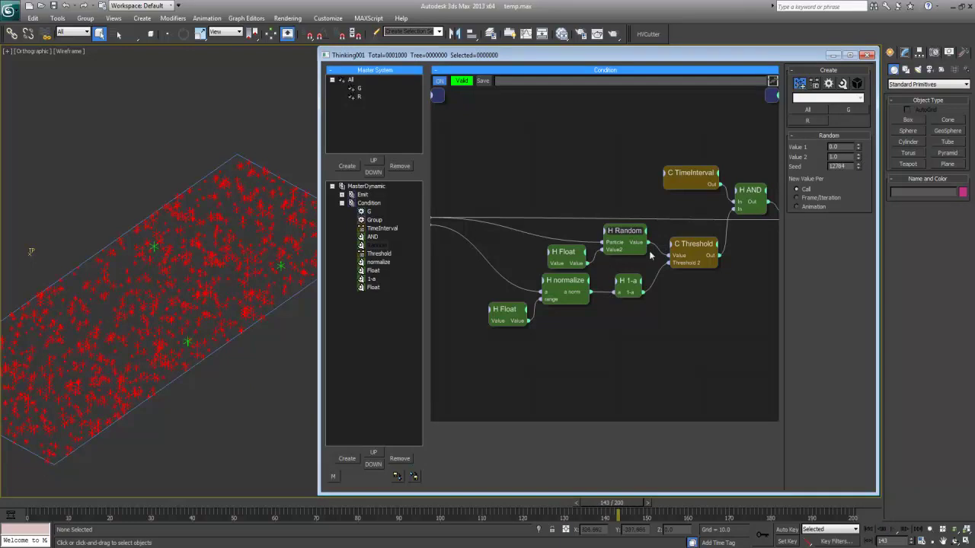
pyautogui.click(194, 512)
pyautogui.press('/')
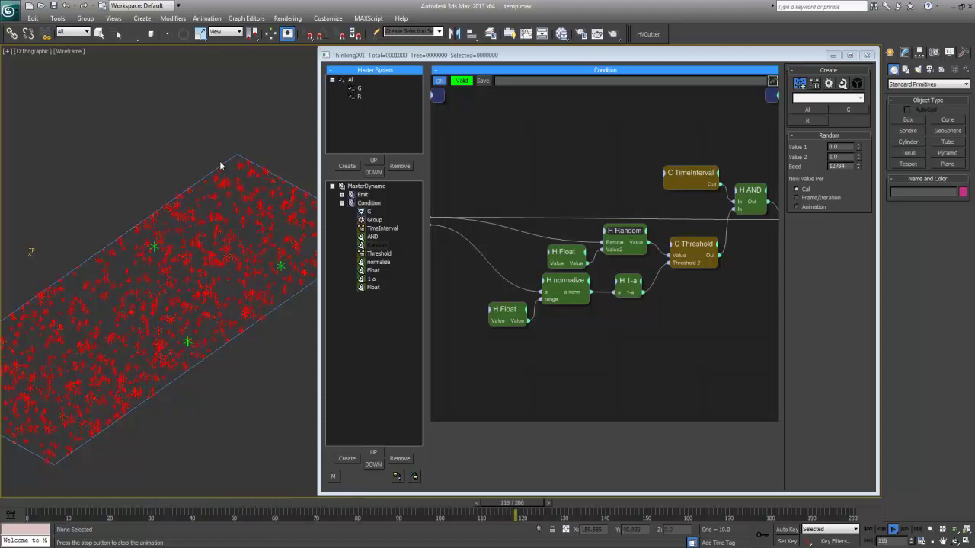
pyautogui.press('/')
pyautogui.press('Home')
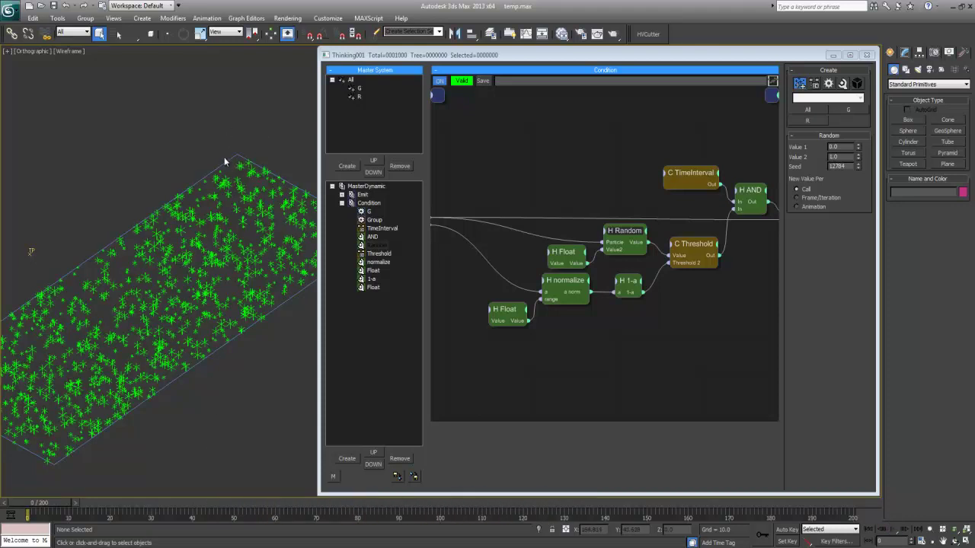
pyautogui.moveTo(558, 179); pyautogui.dragTo(622, 161, button='middle')
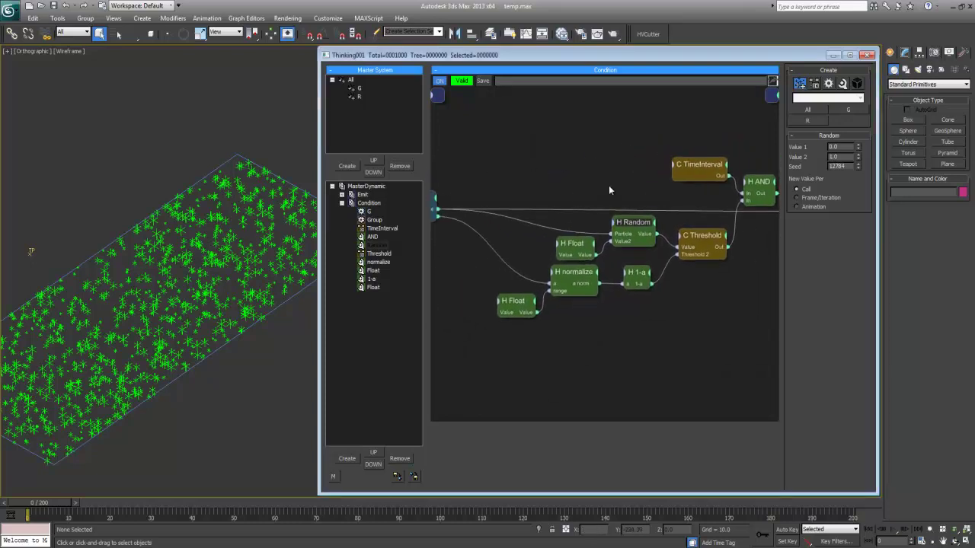